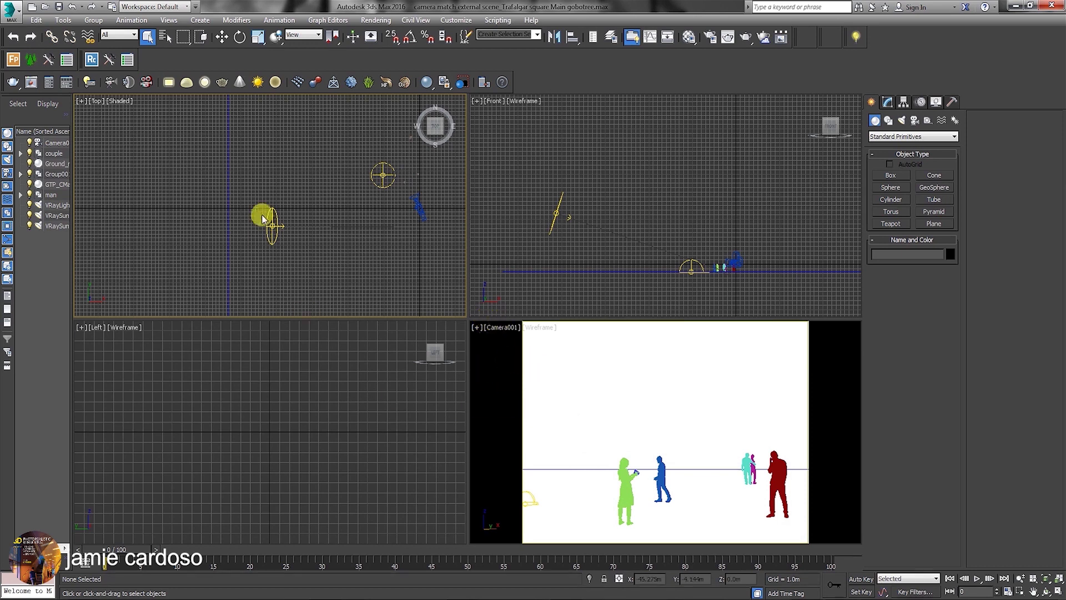
scroll(315, 219, down, 3)
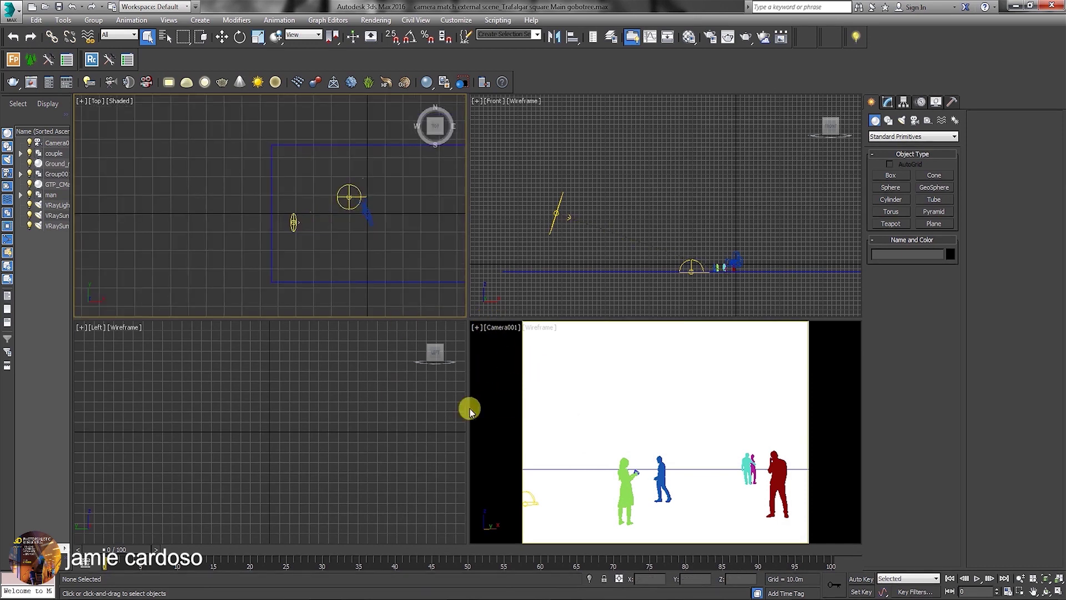
click(544, 334)
middle_click(358, 268)
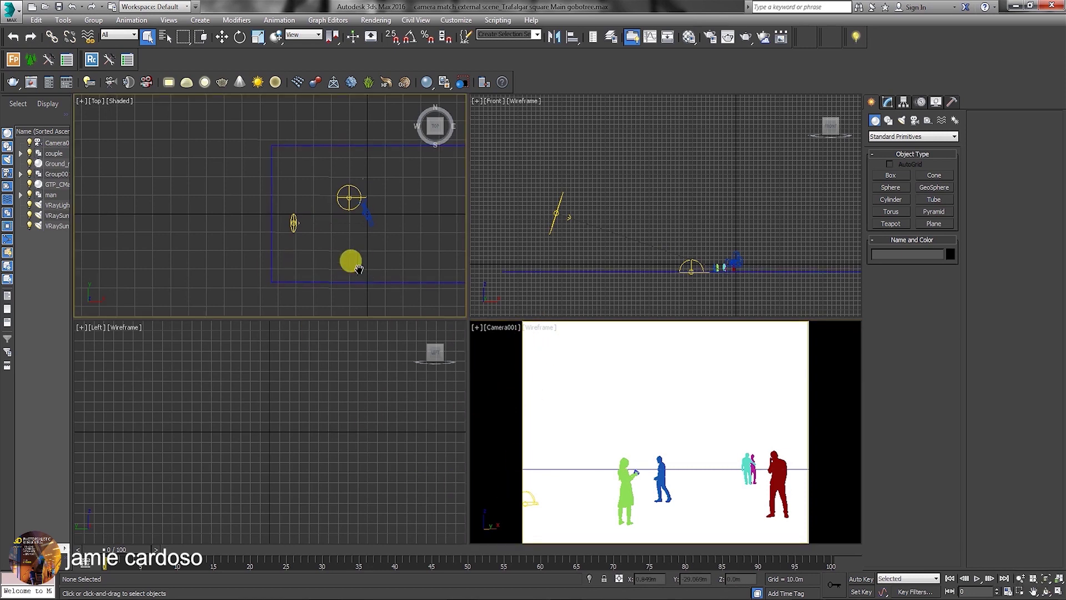
middle_drag(359, 269, 265, 272)
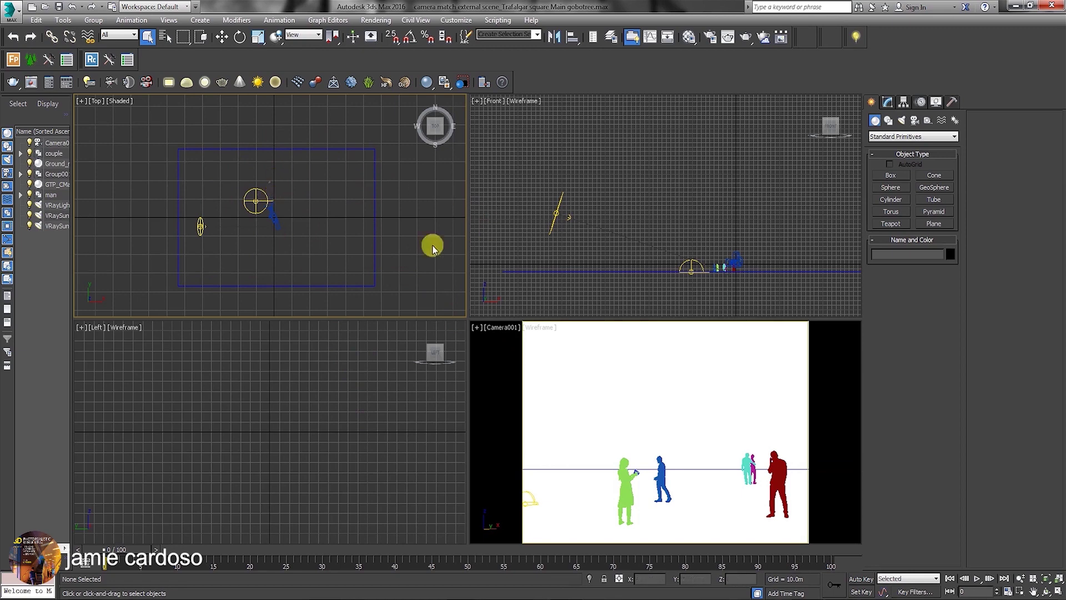
- Switch to the web browser and look through the Gobotree article "Camera matching without a survey data", including its opening guidelines
key(alt+Tab)
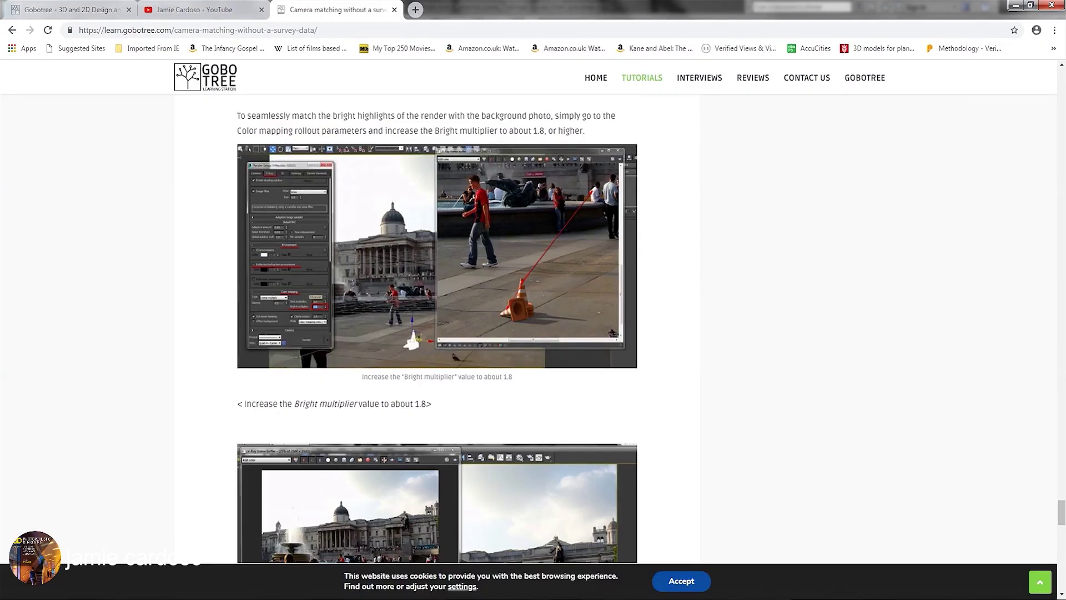
click(163, 31)
scroll(124, 193, up, 20)
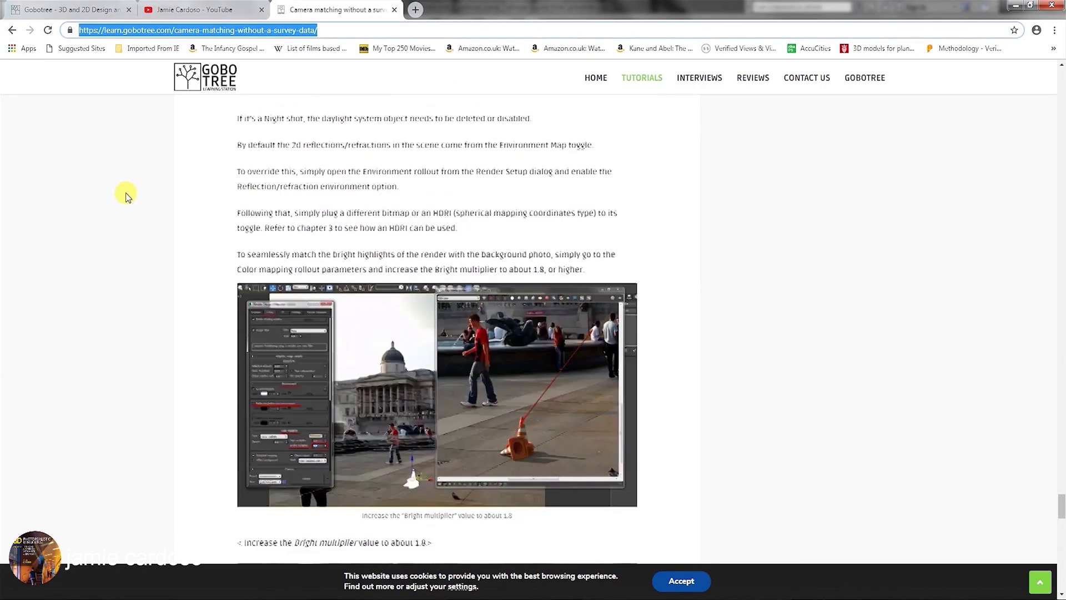
scroll(722, 401, down, 10)
scroll(726, 400, up, 3)
scroll(908, 240, up, 8)
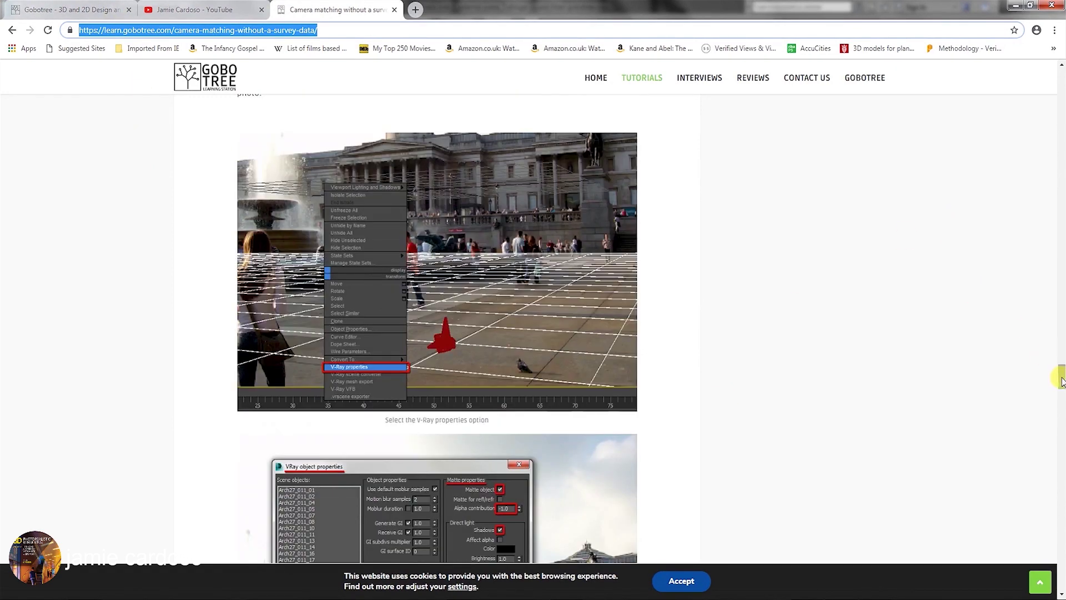
drag(1062, 381, 1055, 64)
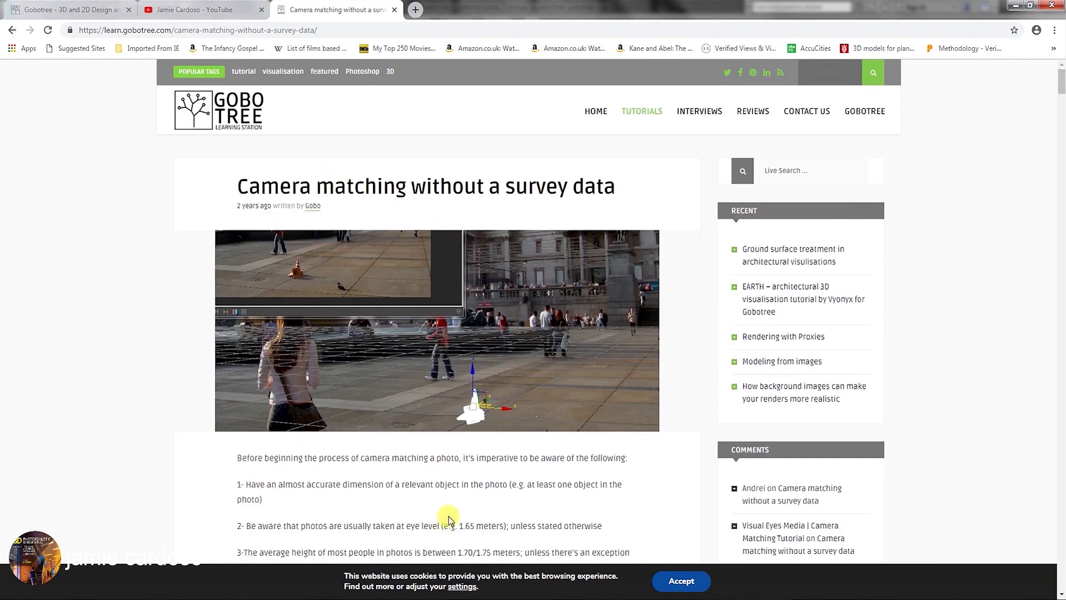
scroll(1035, 88, down, 4)
scroll(989, 111, up, 5)
scroll(1058, 108, down, 4)
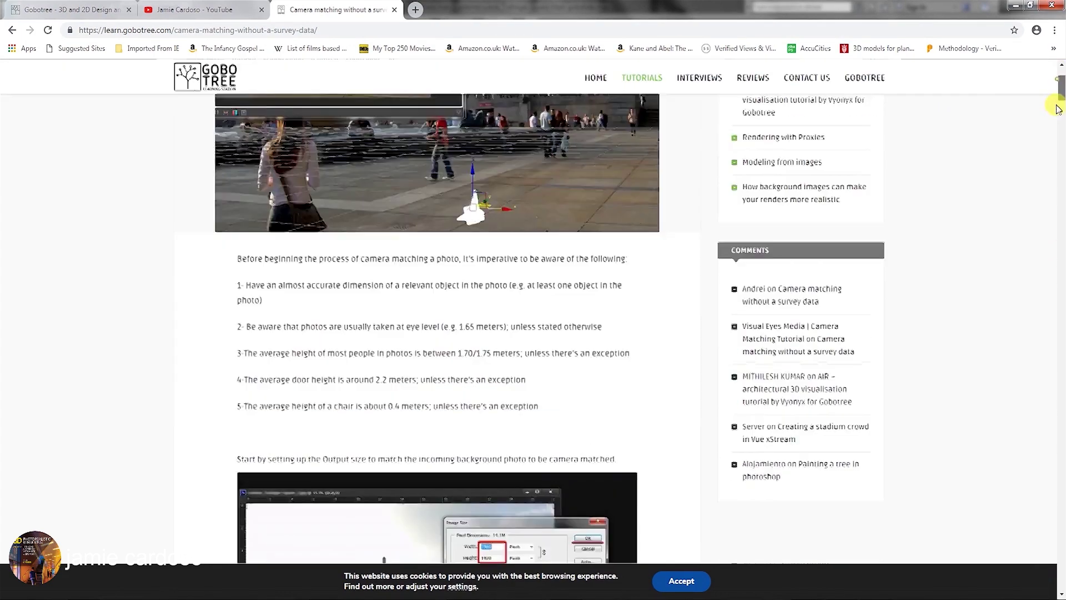
drag(1058, 108, 1045, 495)
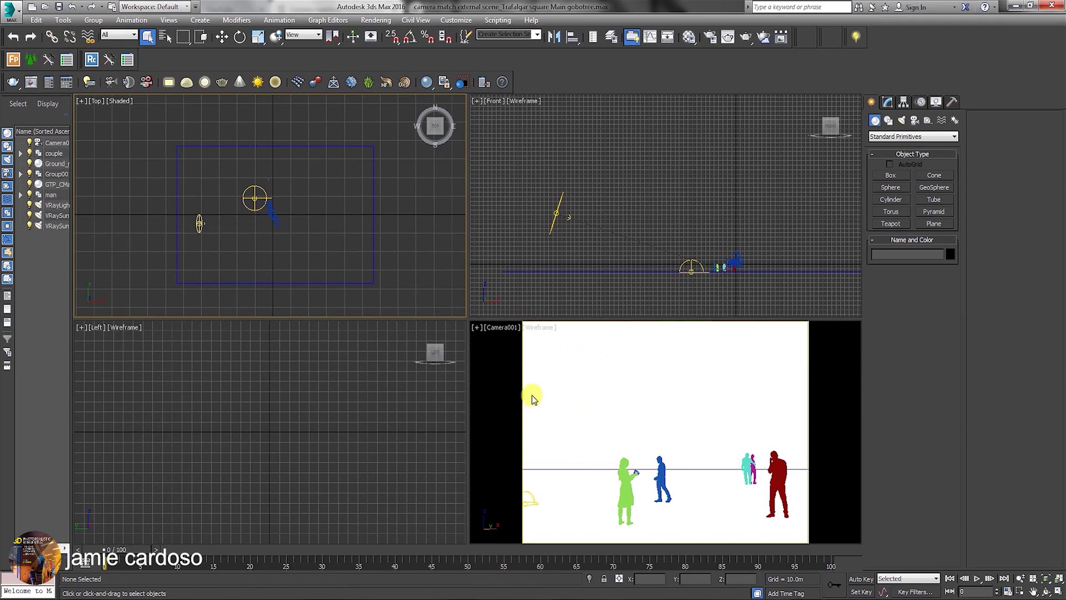
- In 3ds Max, open the environment settings and turn off Process Background and Environment Maps for the VRay Exposure Control
click(547, 332)
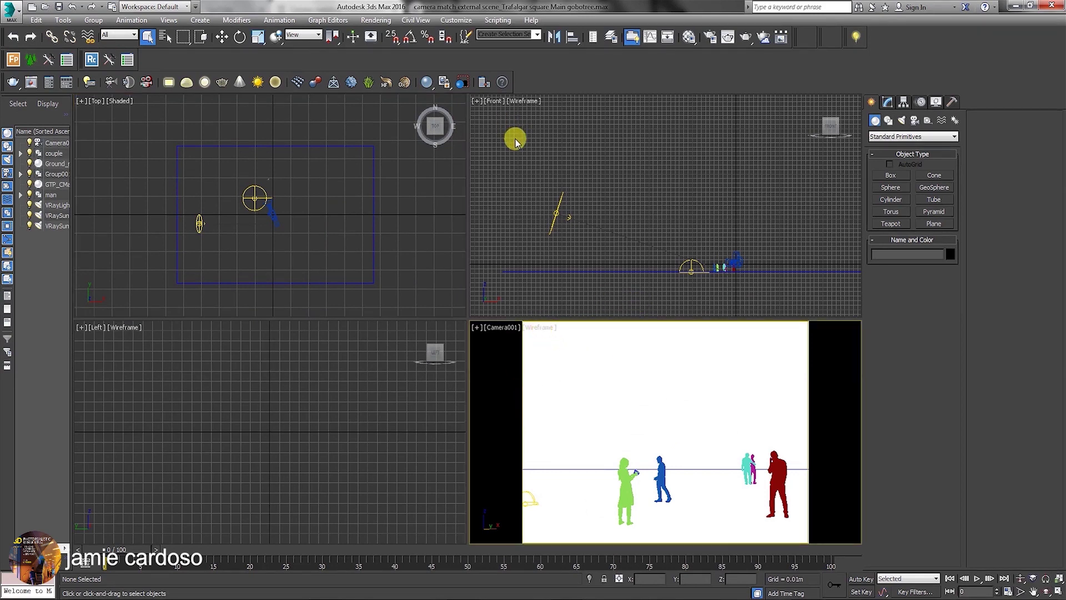
key(8)
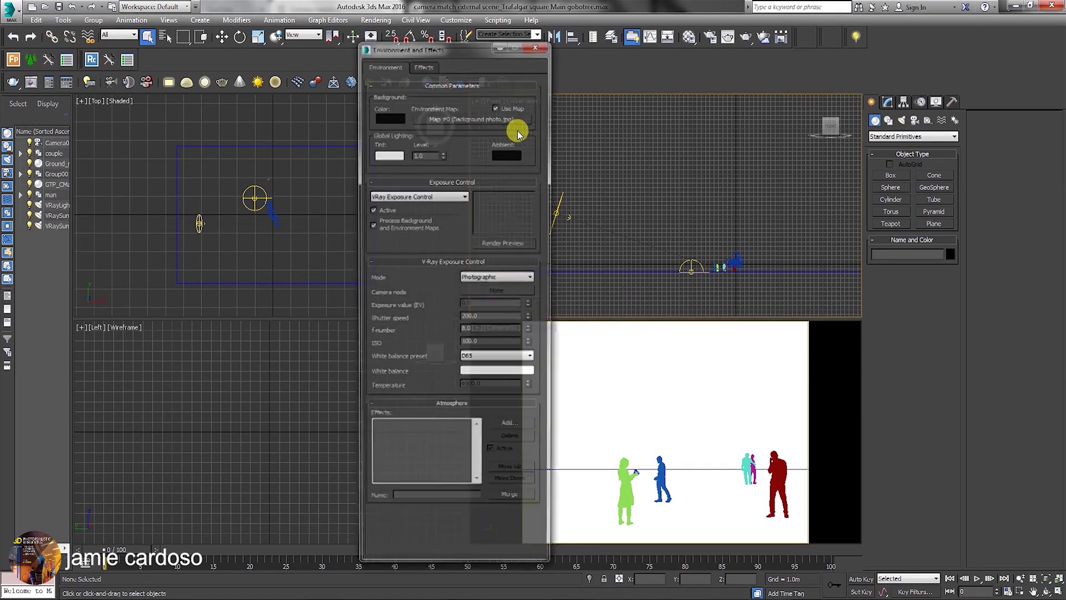
drag(425, 48, 457, 41)
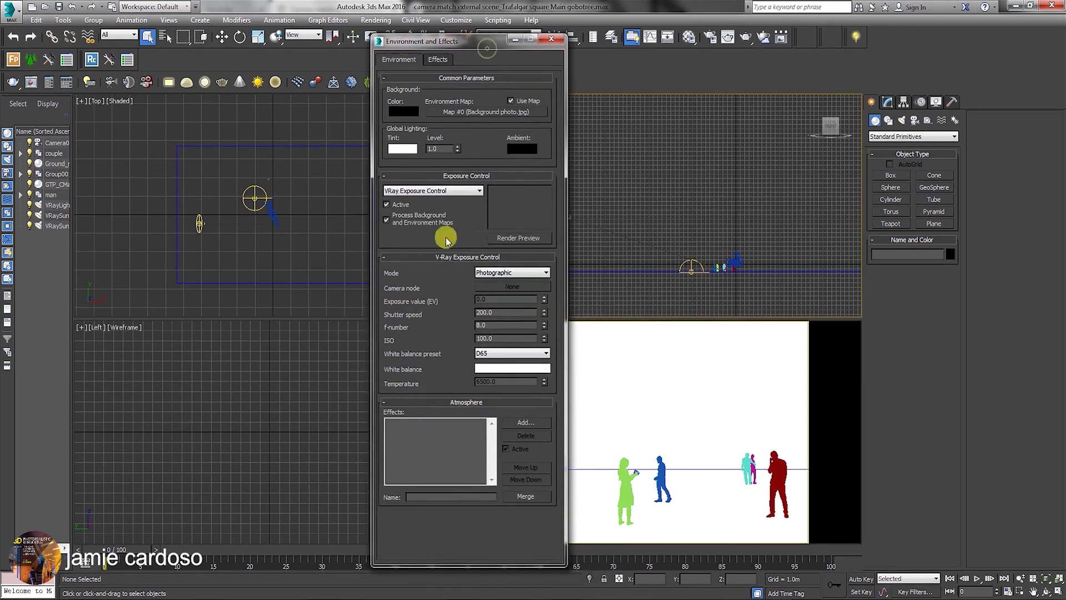
click(387, 222)
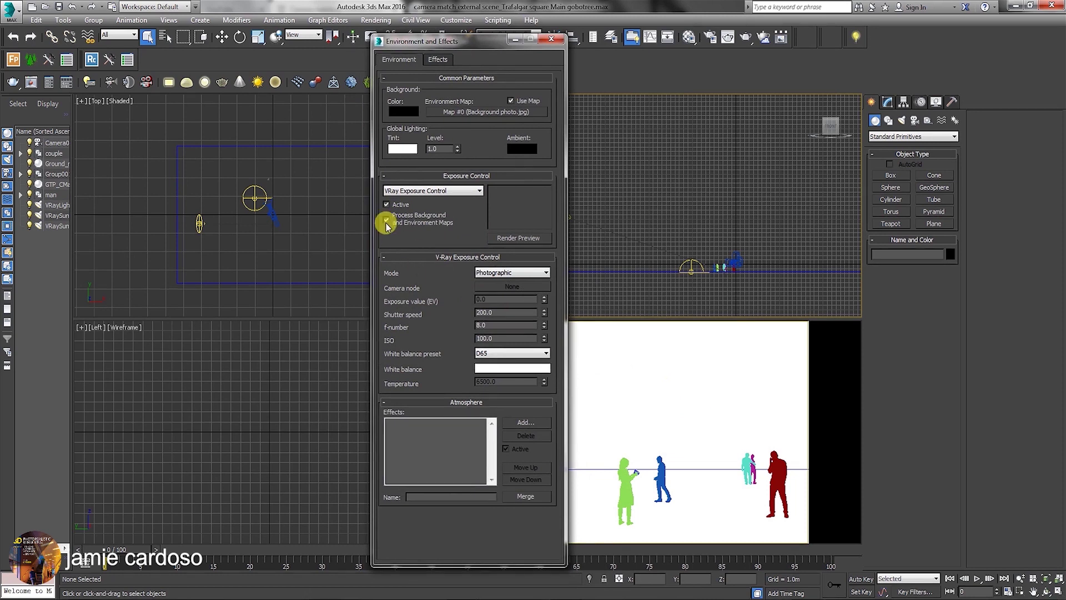
click(387, 222)
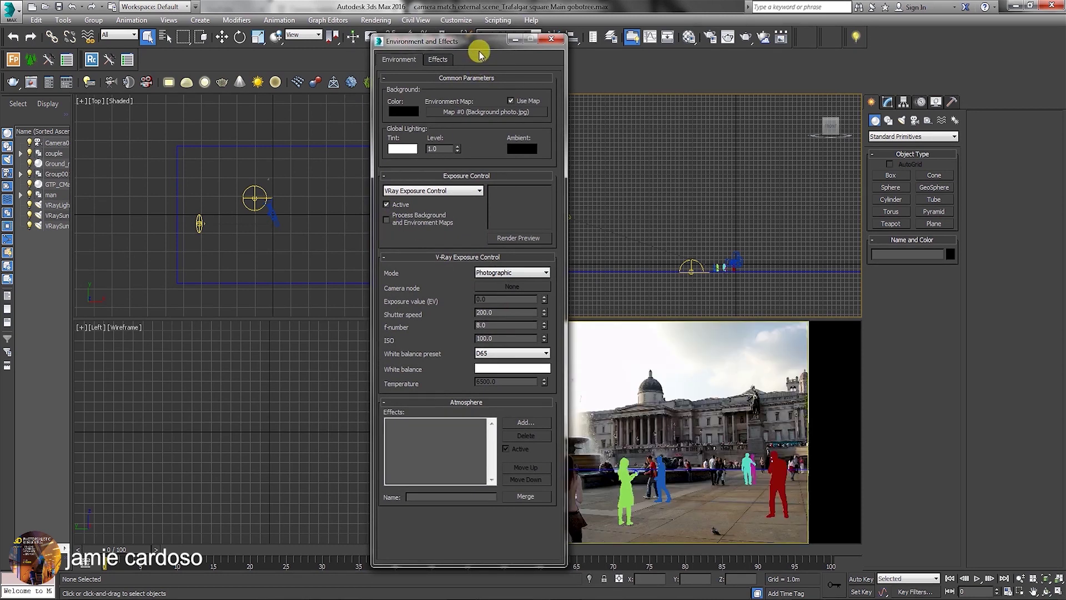
drag(476, 42, 258, 101)
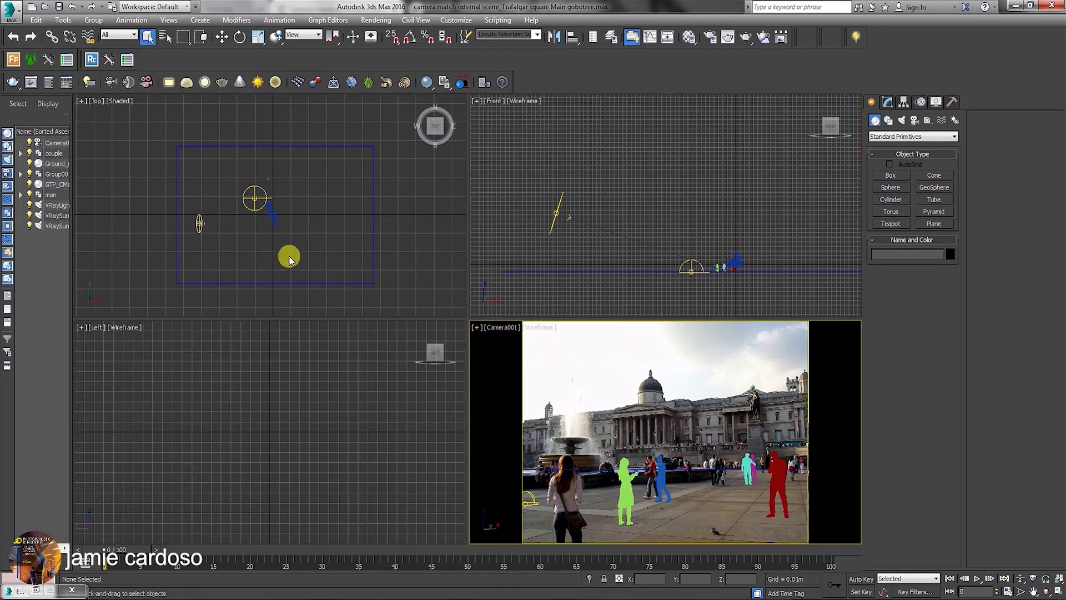
- Maximize the Camera001 viewport to show the matched background photo and figures at full size
middle_drag(288, 254, 293, 251)
click(728, 423)
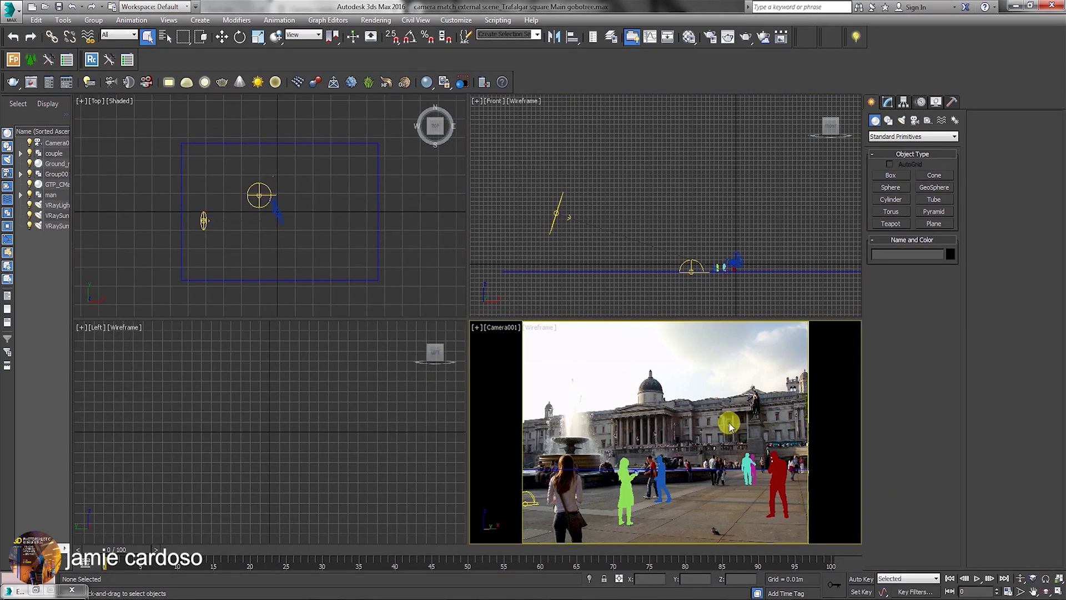
click(1058, 591)
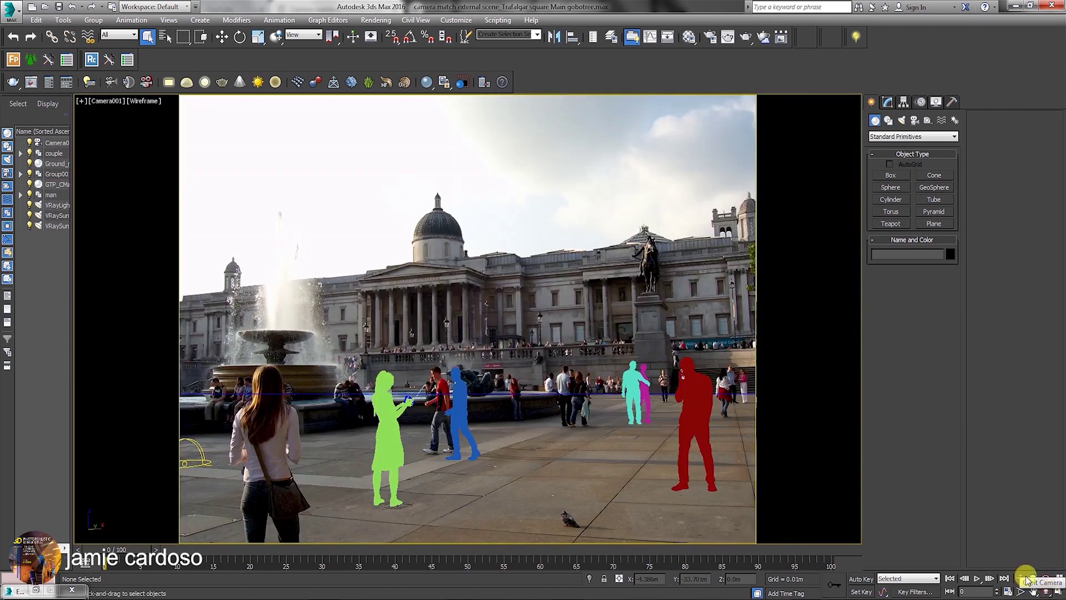
- Try moving the blue walking man slightly along the X axis in the camera view, and undo the move
click(380, 386)
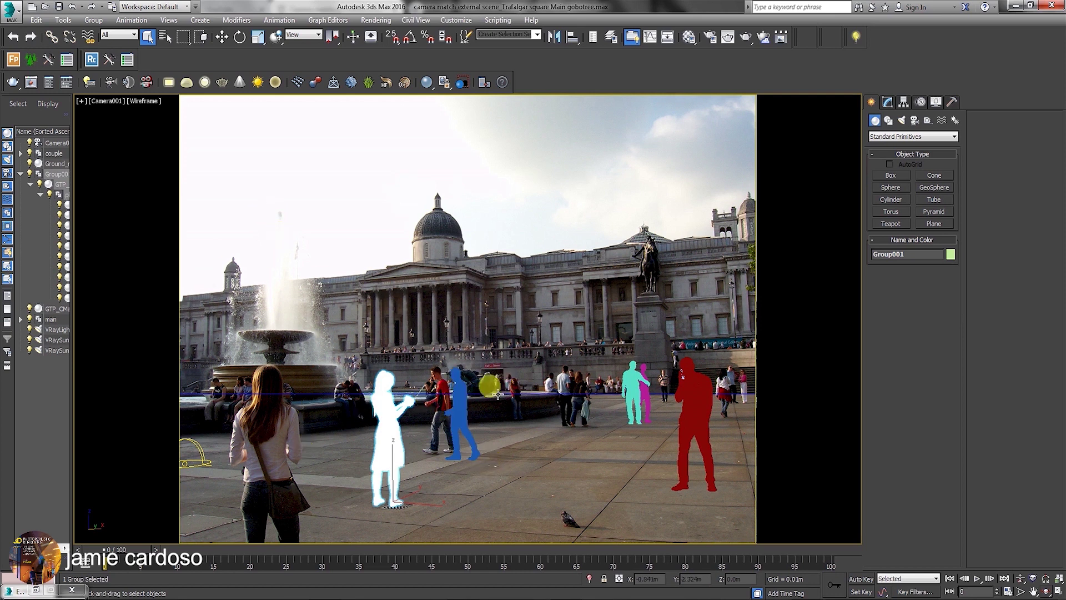
click(461, 392)
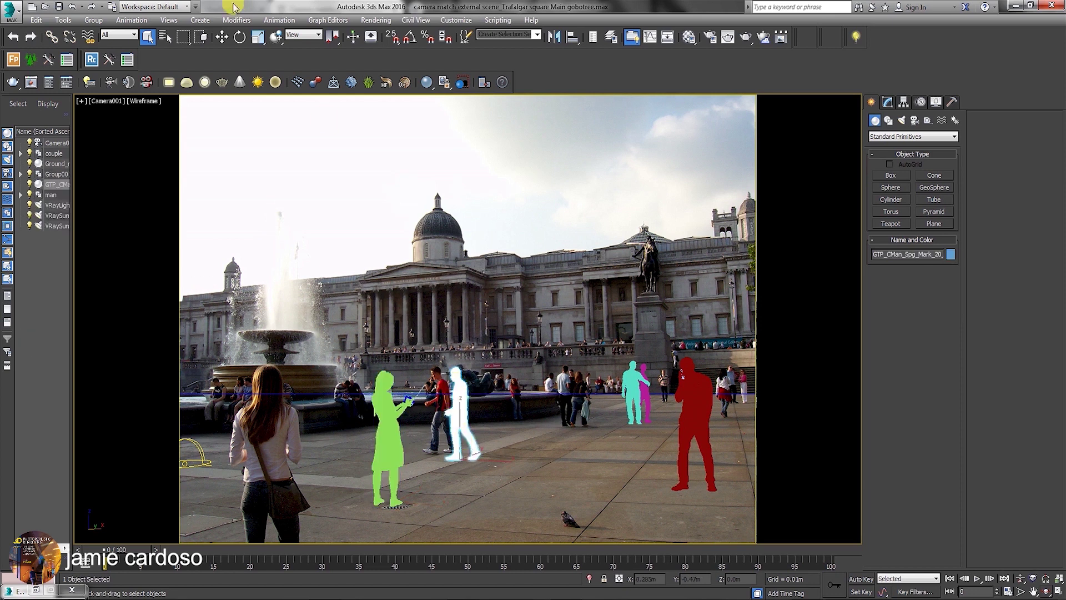
click(218, 38)
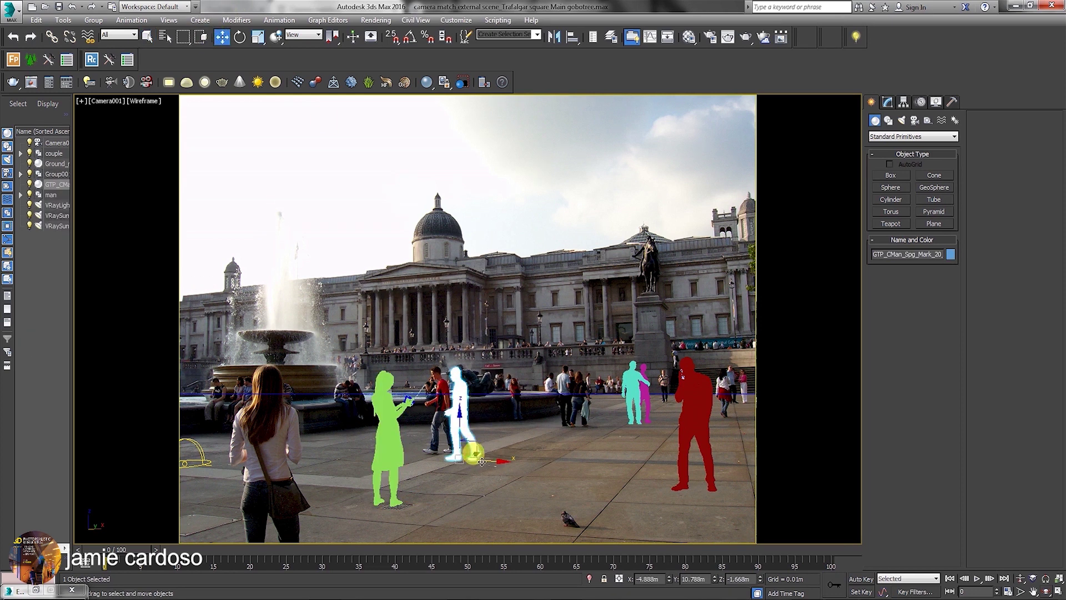
mouse_move(482, 462)
mouse_down()
mouse_move(532, 456)
mouse_move(493, 457)
mouse_up()
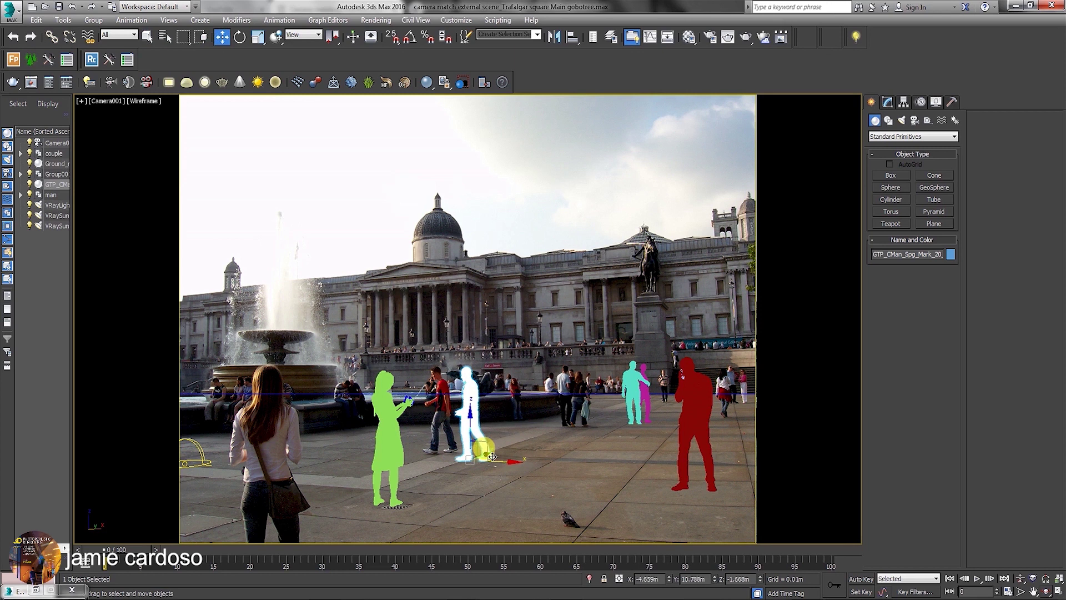
key(ctrl+z)
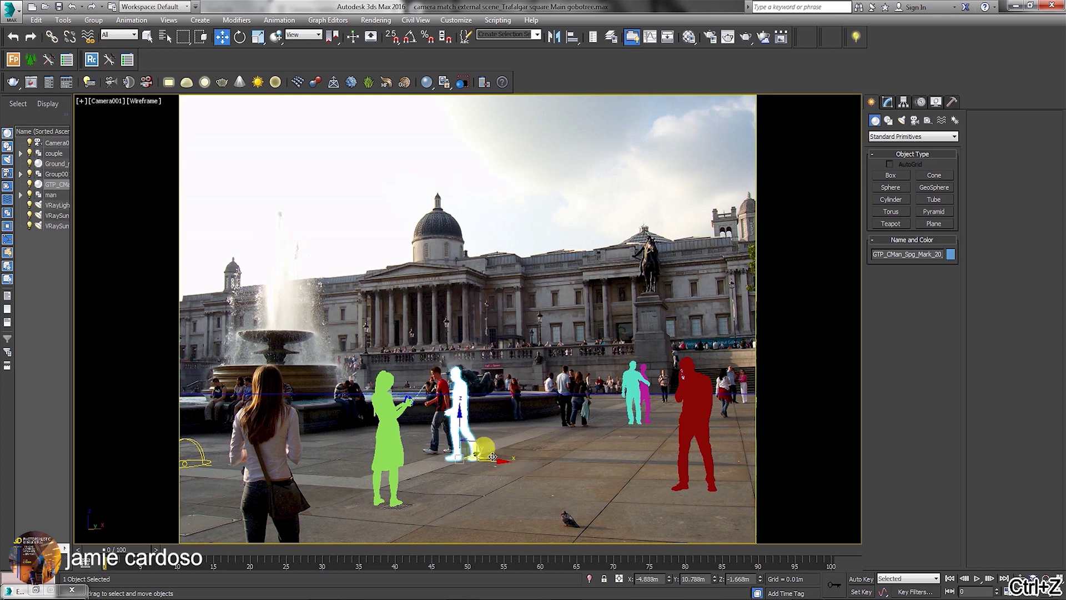
- Set the Camera001 viewport's display mode to Shaded and clear the selection of the figures
click(402, 439)
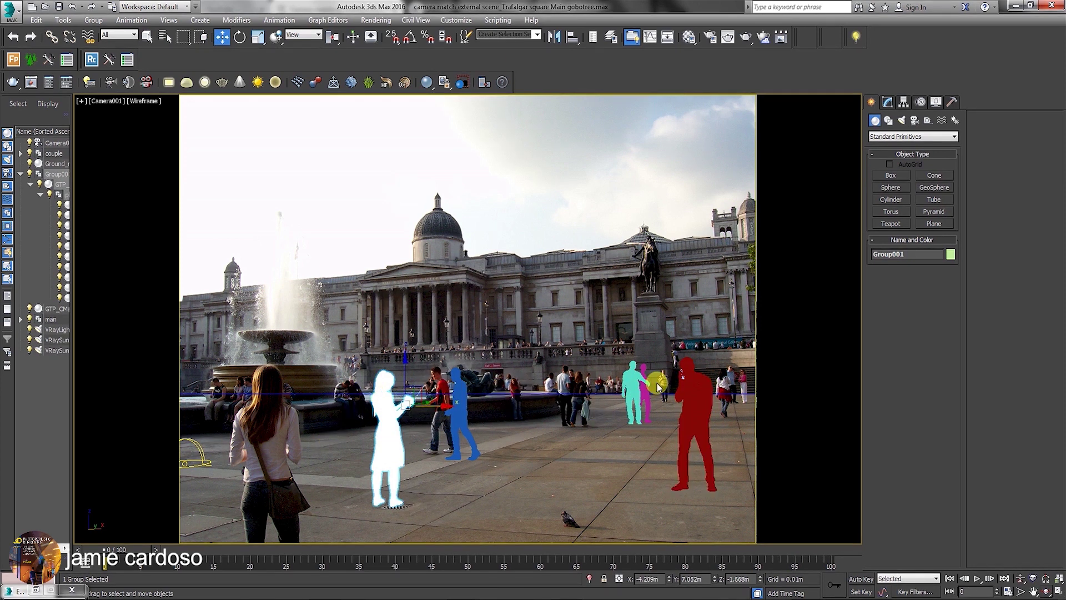
click(144, 101)
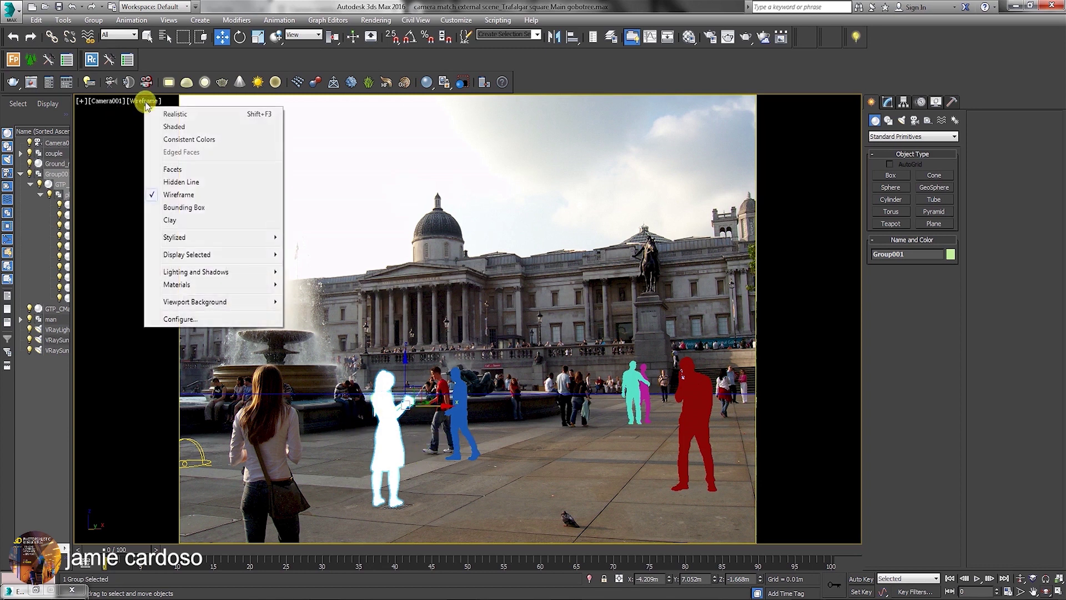
click(178, 126)
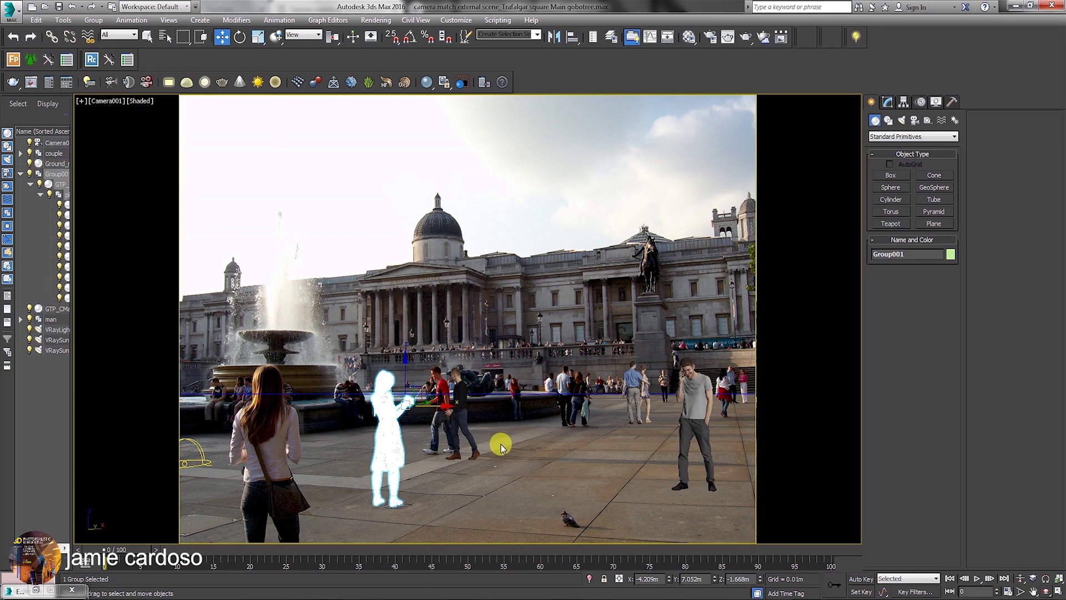
click(690, 390)
click(631, 412)
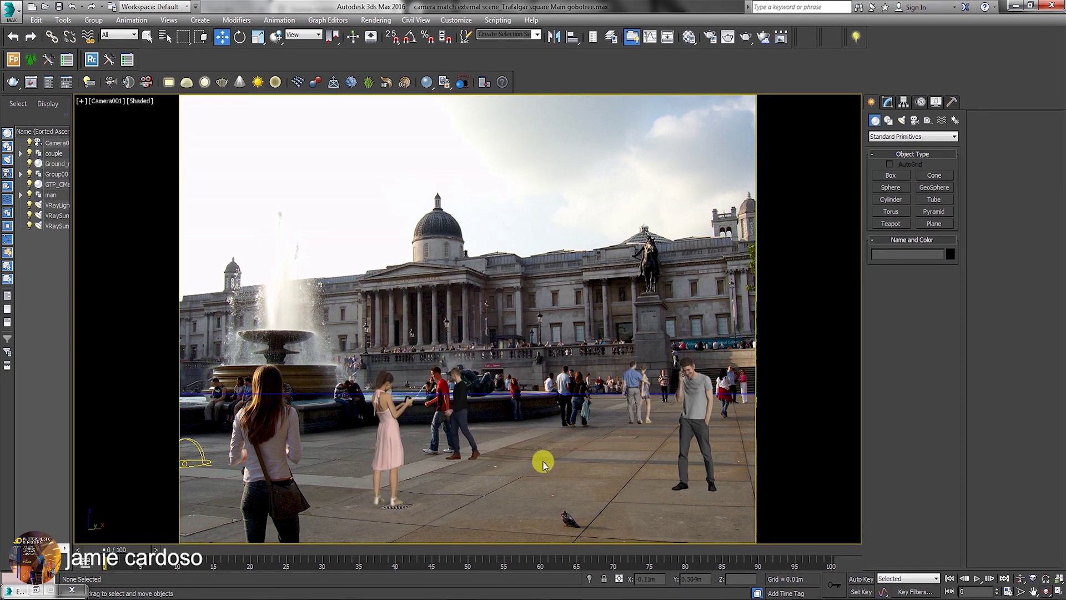
- Restore the four-viewport layout and select the VRay dome light and the VRay sun in the Top view
click(1056, 593)
click(201, 222)
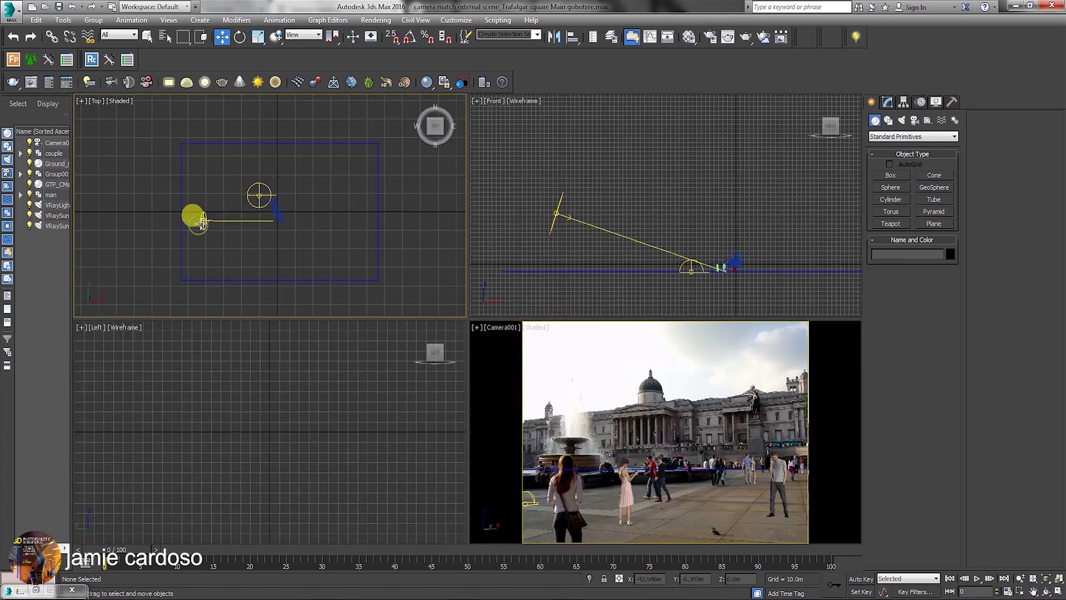
click(253, 195)
click(256, 194)
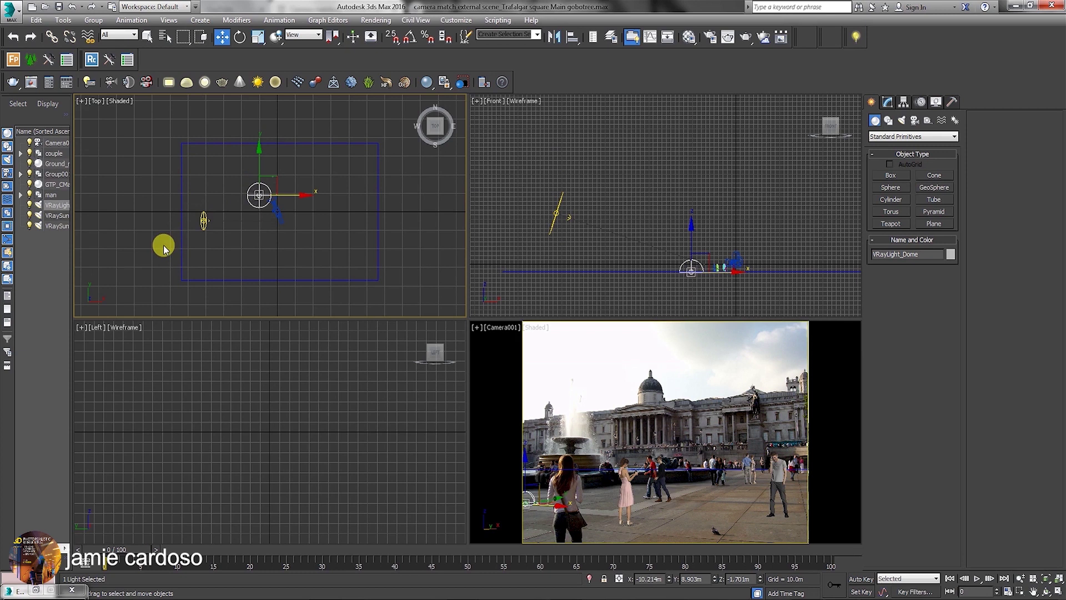
click(205, 220)
- Open the Render Setup and examine its list of render elements, including VRayRawReflection, VRayGlobalIllumination and MultiMatteElement 1
click(483, 78)
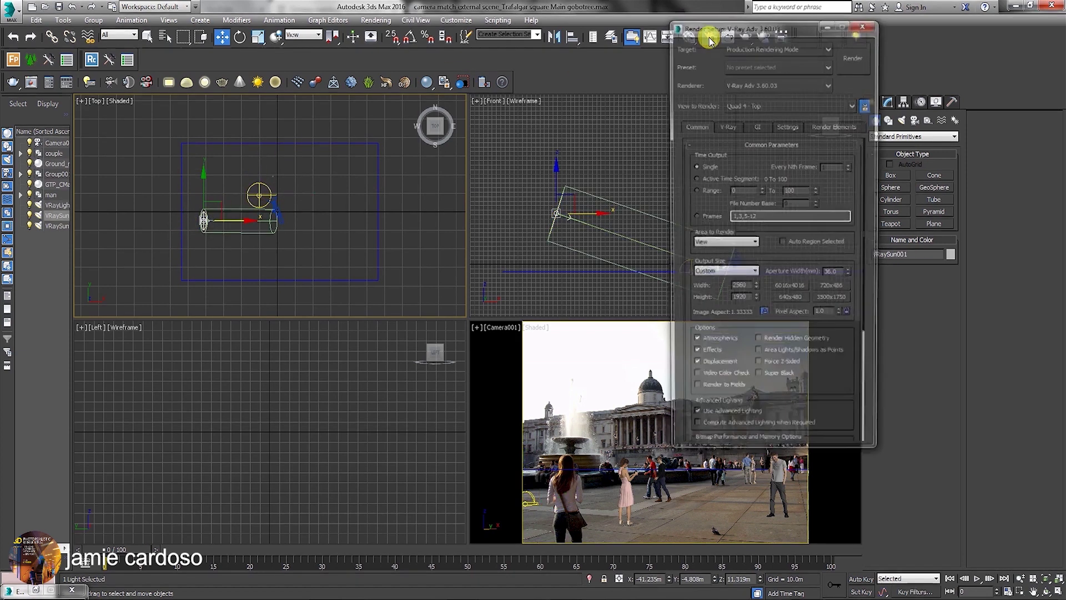
click(787, 126)
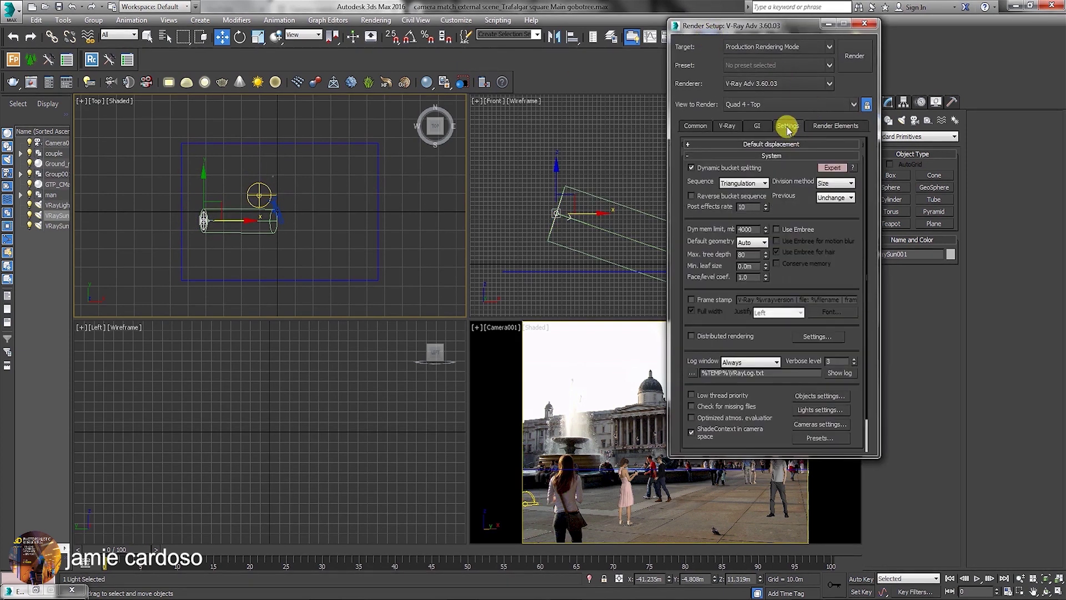
click(835, 127)
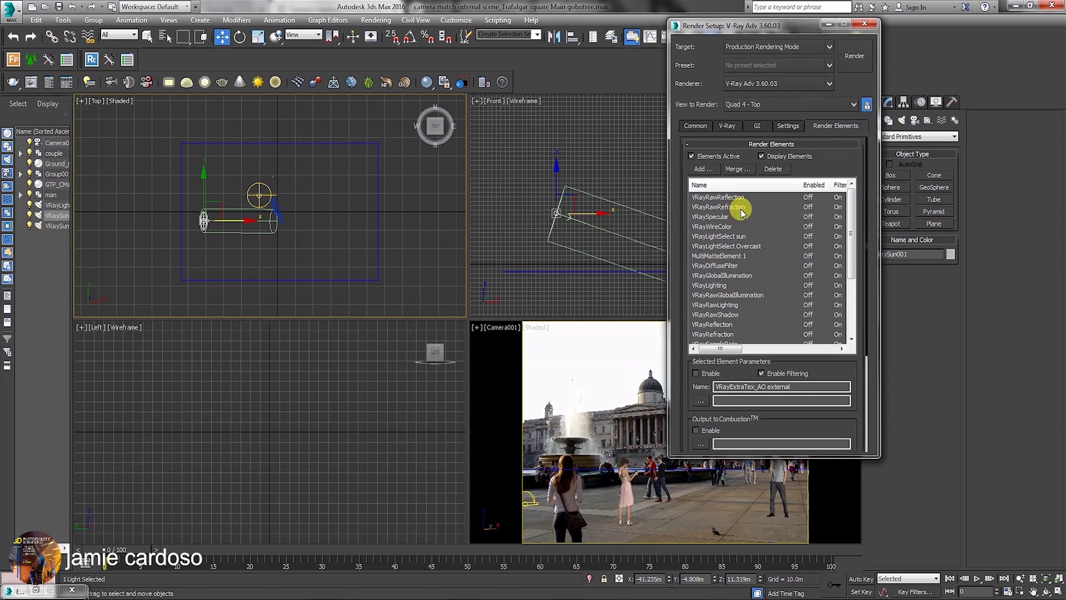
click(721, 199)
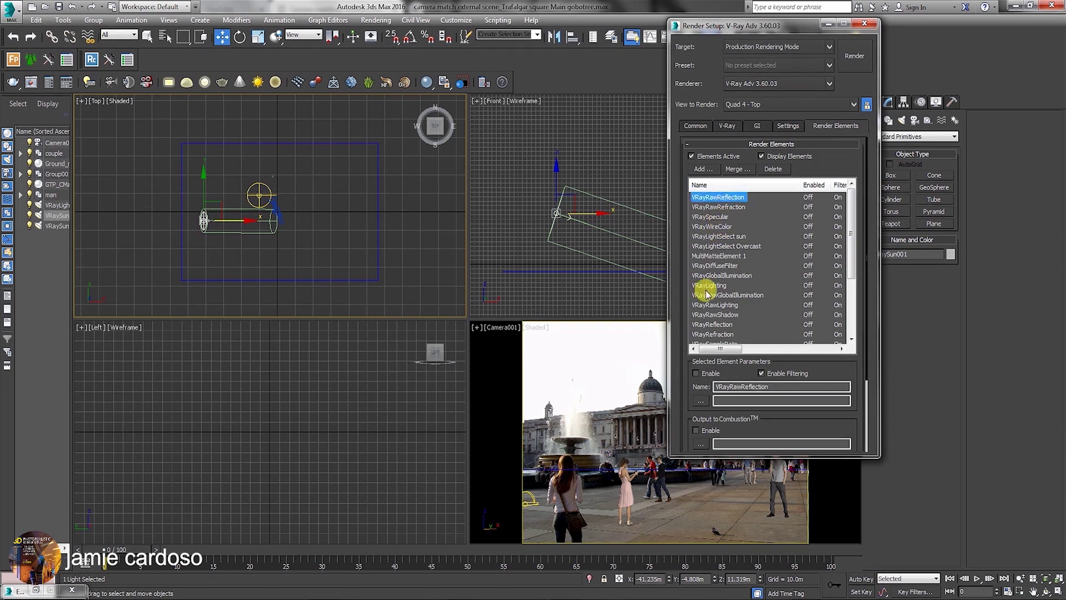
click(722, 275)
click(727, 256)
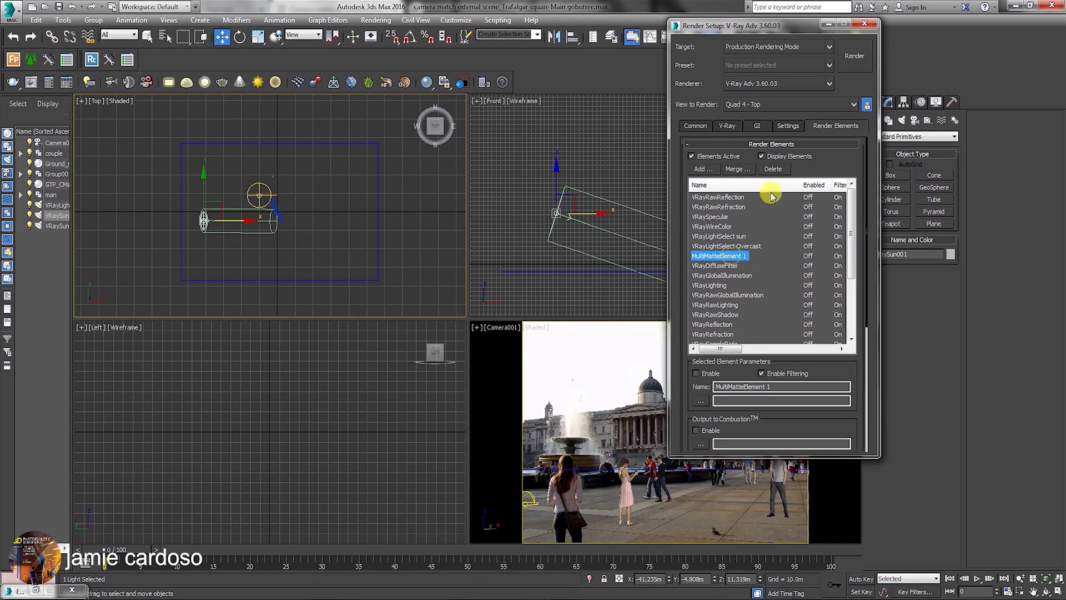
scroll(723, 319, down, 2)
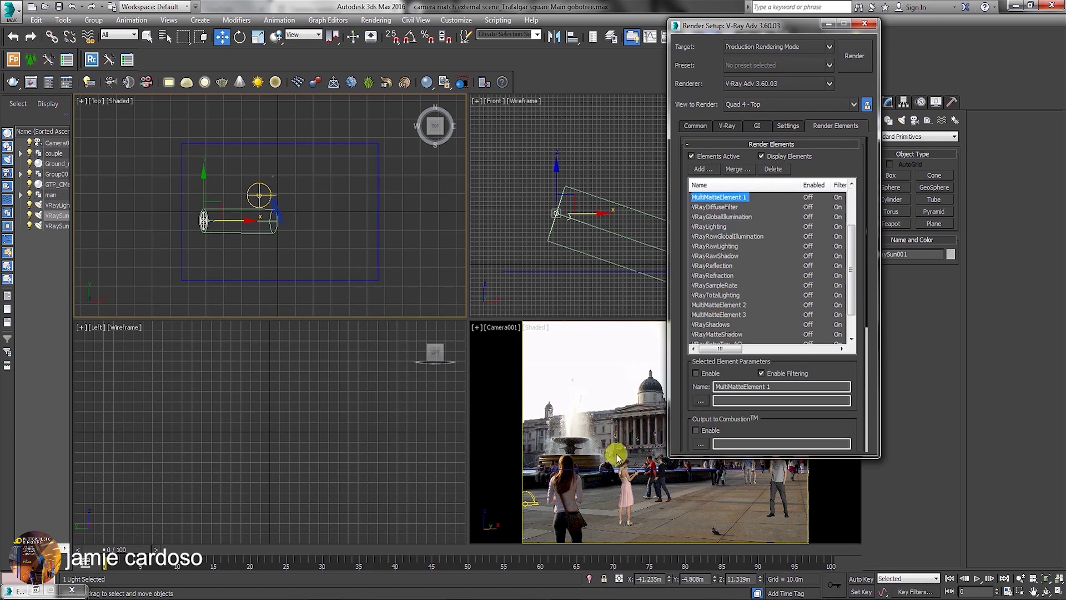
- Move the Render Setup dialog clear of the camera view and make the Camera001 viewport active
drag(757, 24, 241, 109)
click(562, 476)
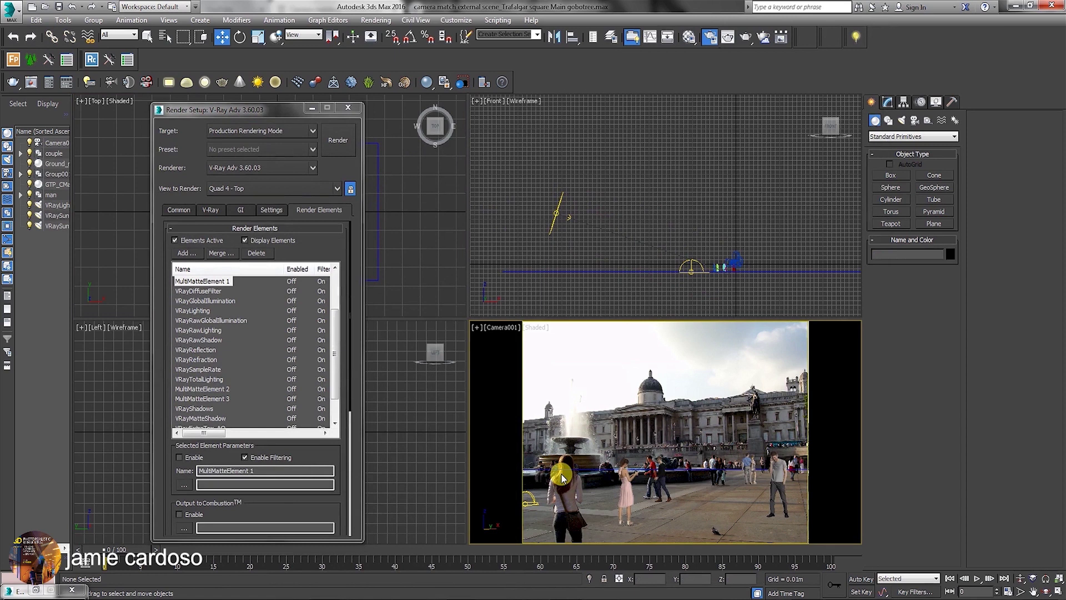
- Select the man group in the Camera001 view and minimize the Render Setup dialog with its render elements list showing
click(775, 470)
click(251, 209)
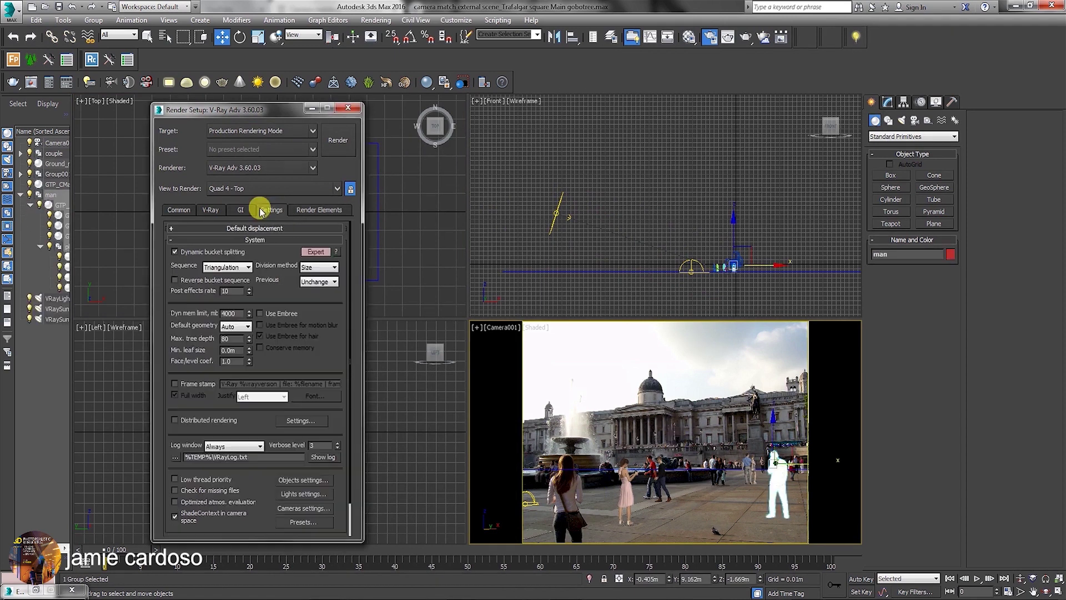
click(320, 210)
click(312, 109)
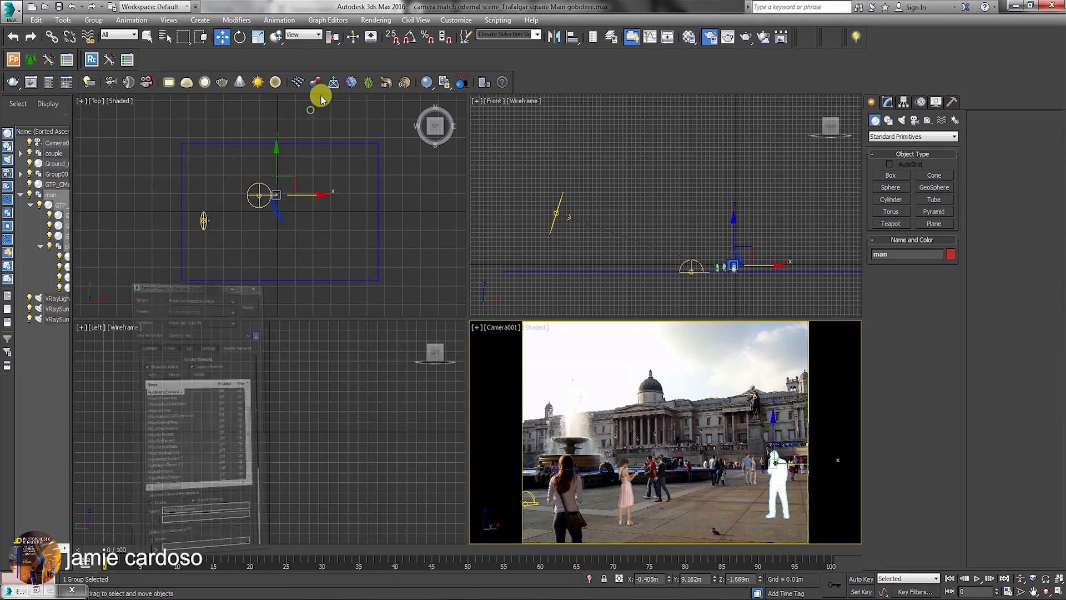
- Open the saved render "Sunny day external scene trafalgar square_.RGB_color.0000.tif" in the image viewer
click(373, 21)
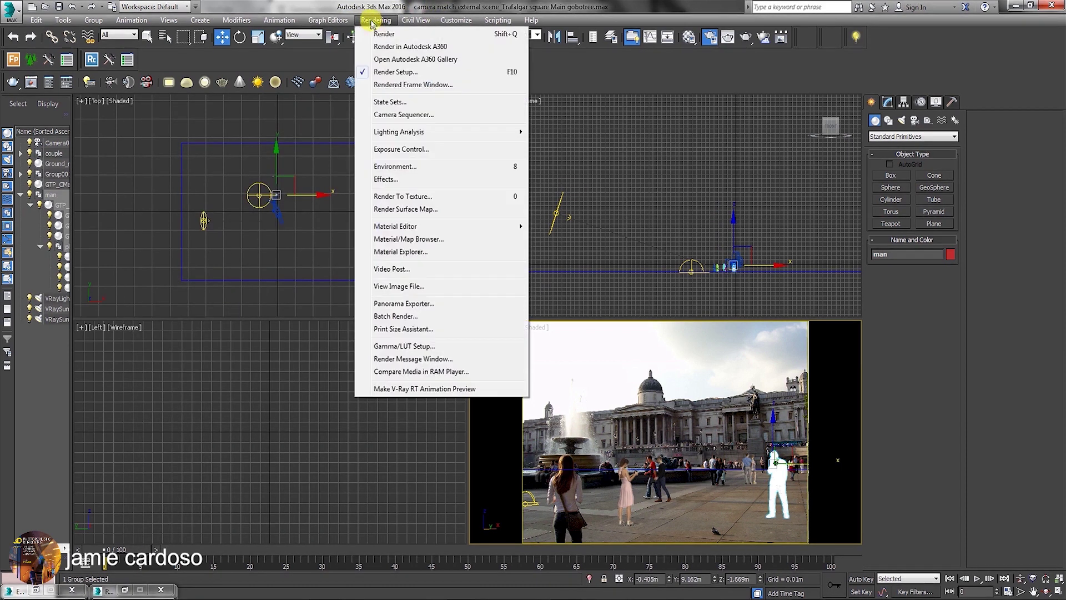
click(411, 286)
click(396, 87)
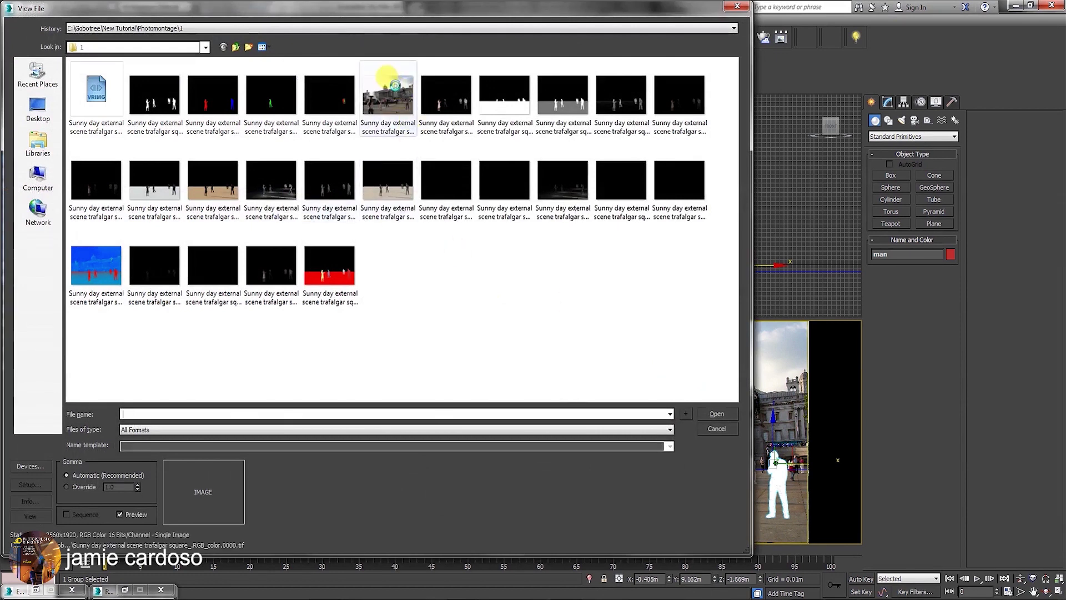
click(719, 415)
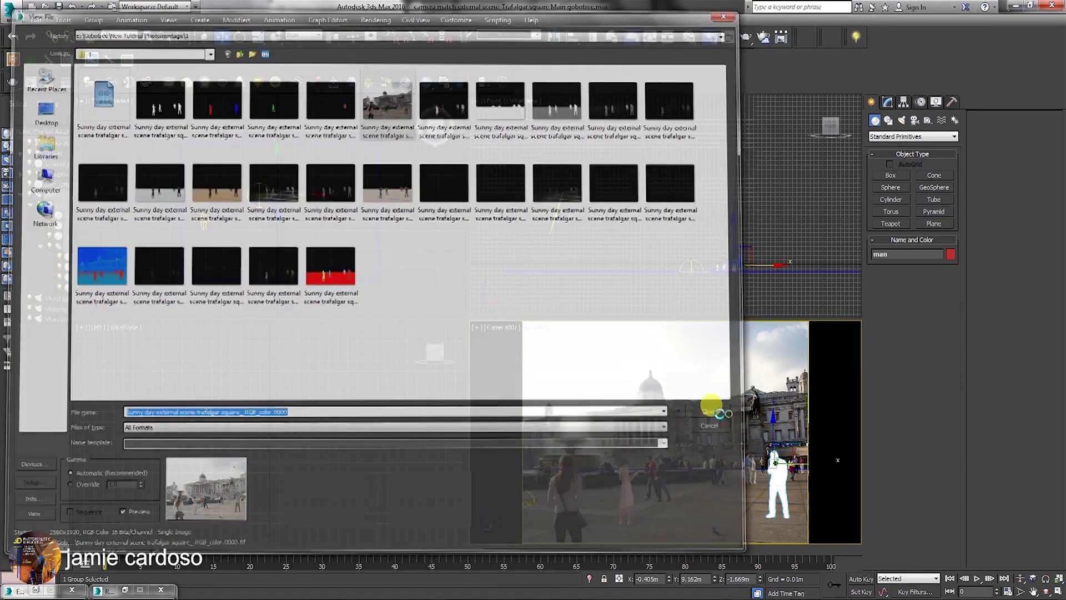
- Shrink the rendered image window and place it clear of the Camera001 view so both can be compared
scroll(516, 435, down, 1)
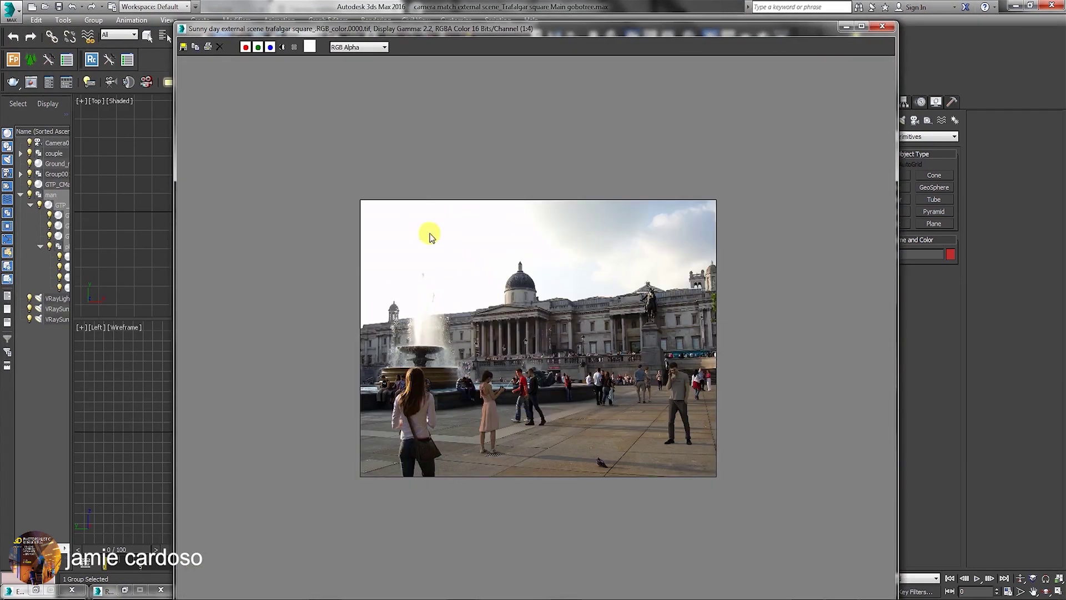
drag(176, 23, 461, 288)
drag(551, 299, 152, 71)
- Examine the long-haired woman and the people around the fountain up close in the RGB color render
scroll(250, 322, up, 1)
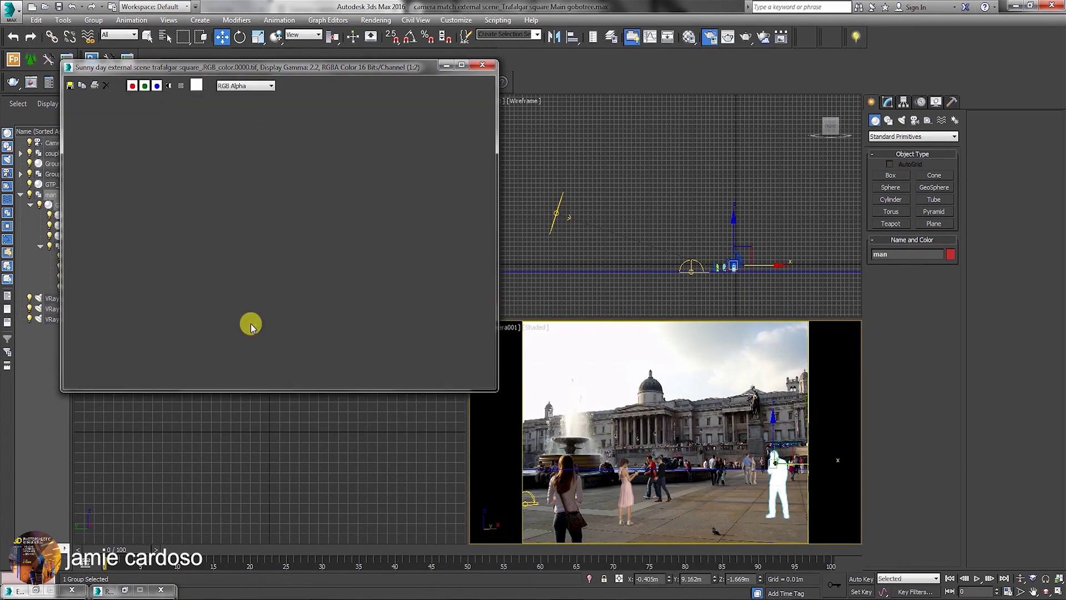
middle_drag(245, 316, 245, 293)
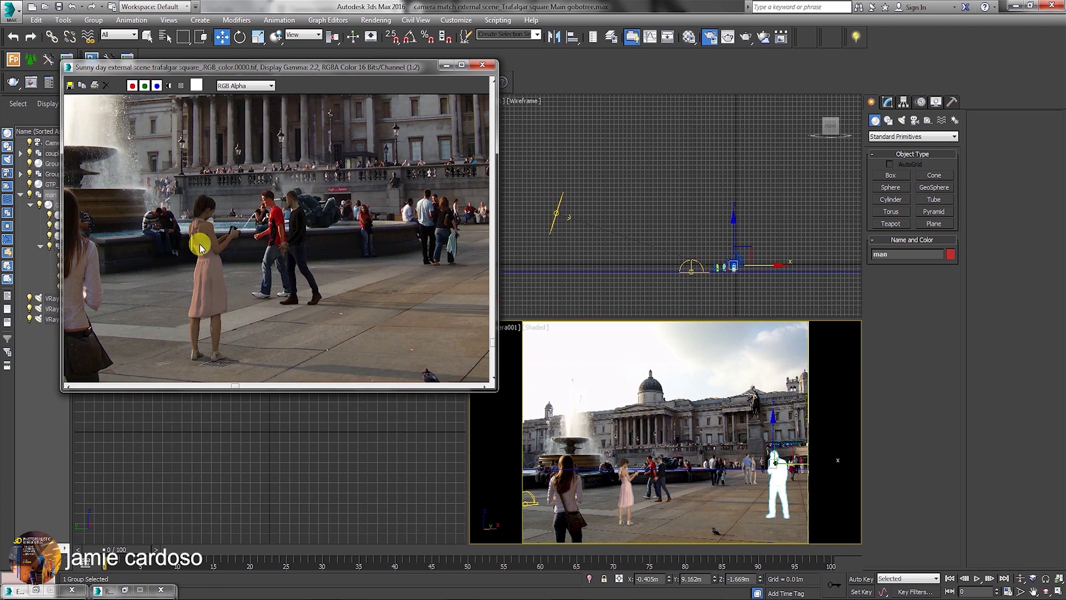
scroll(200, 239, up, 2)
scroll(189, 208, down, 2)
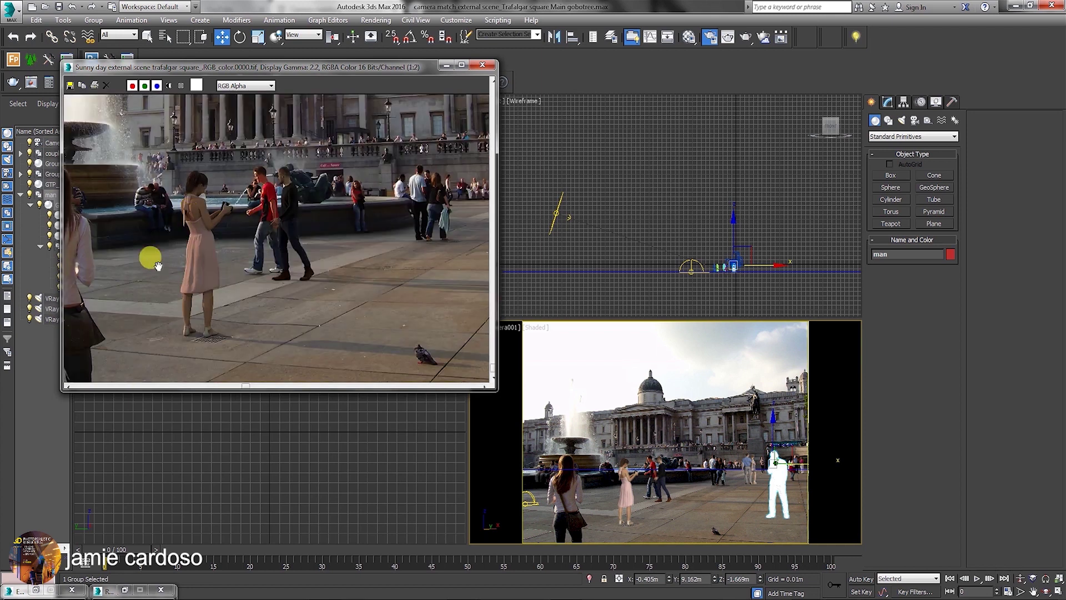
middle_drag(150, 255, 290, 279)
scroll(137, 263, up, 1)
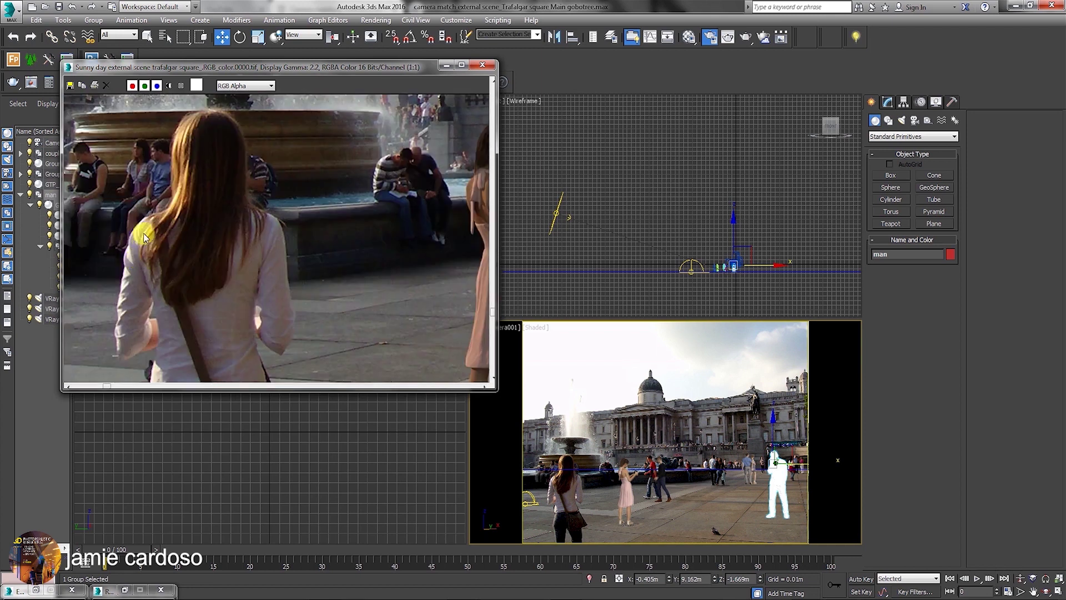
middle_drag(150, 267, 131, 231)
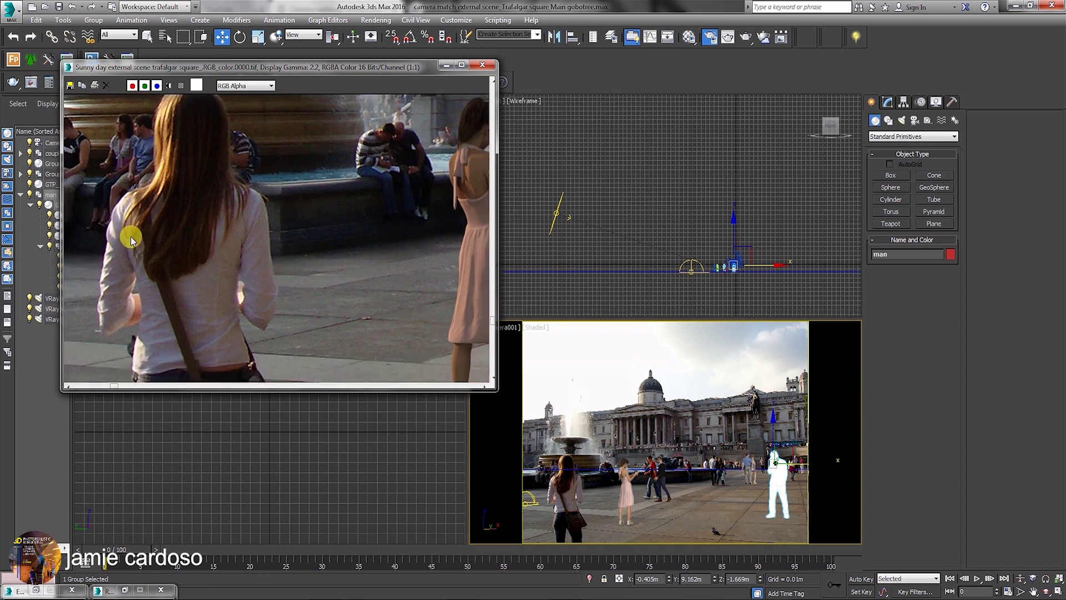
scroll(144, 224, down, 1)
scroll(300, 196, up, 1)
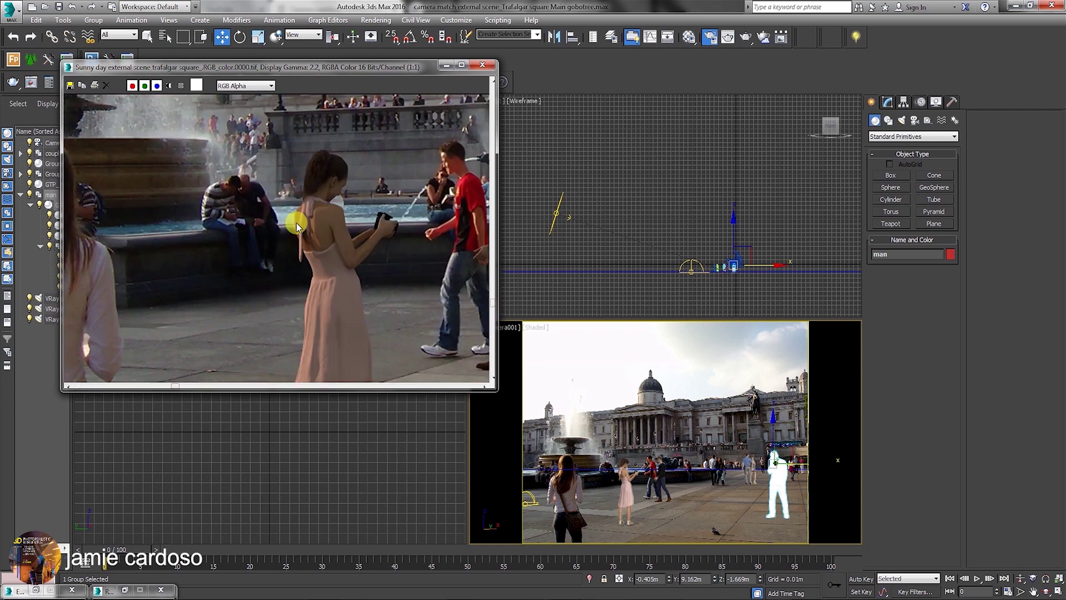
- Compare the lighting on the long-haired woman, the woman in the pink dress and the walking men in the render
scroll(295, 228, down, 1)
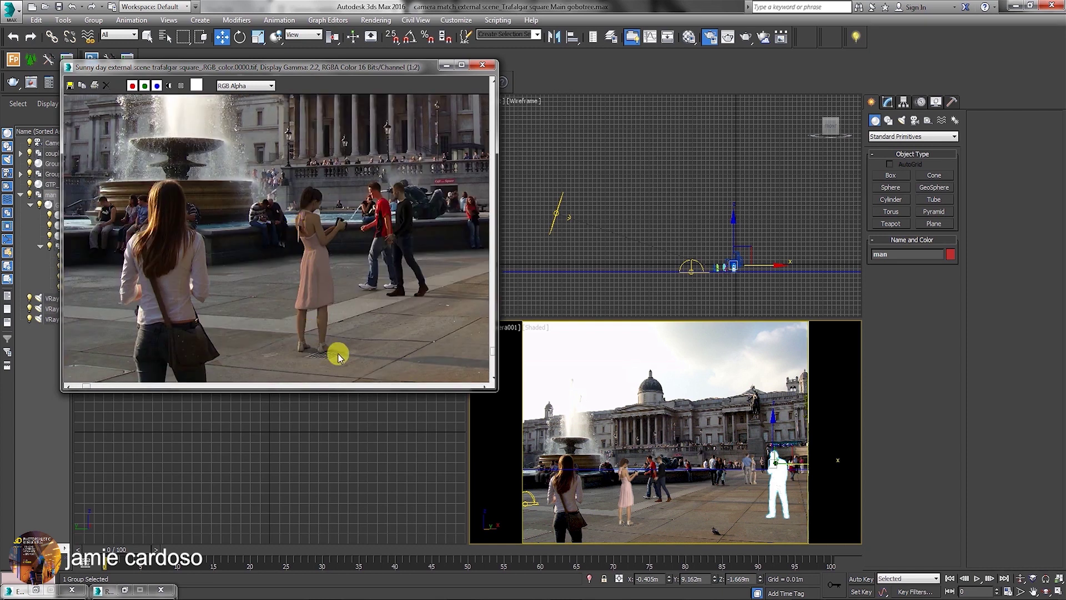
scroll(105, 266, up, 1)
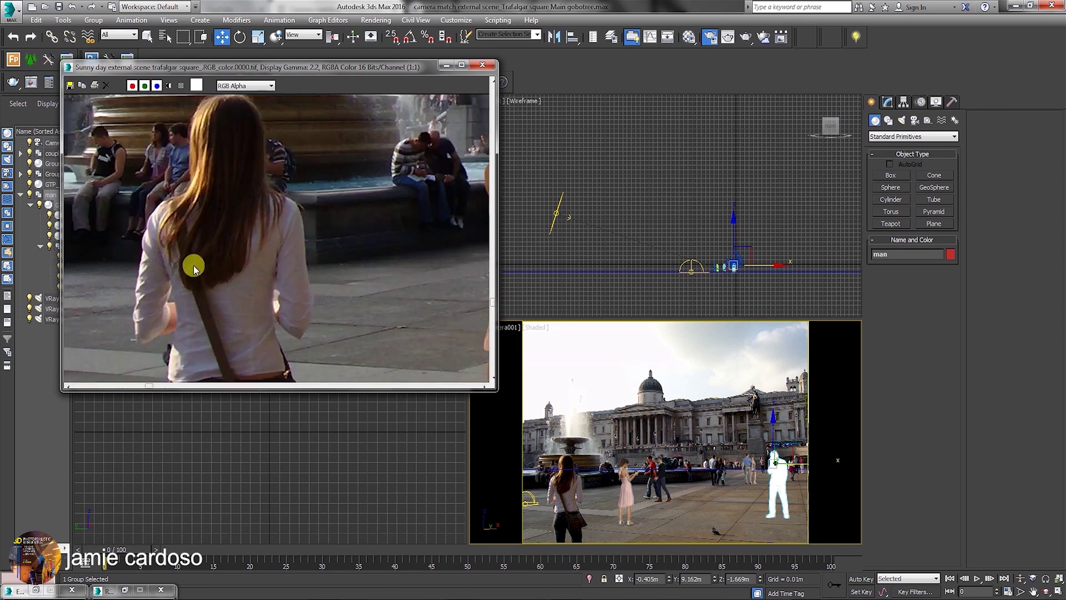
middle_drag(191, 262, 131, 278)
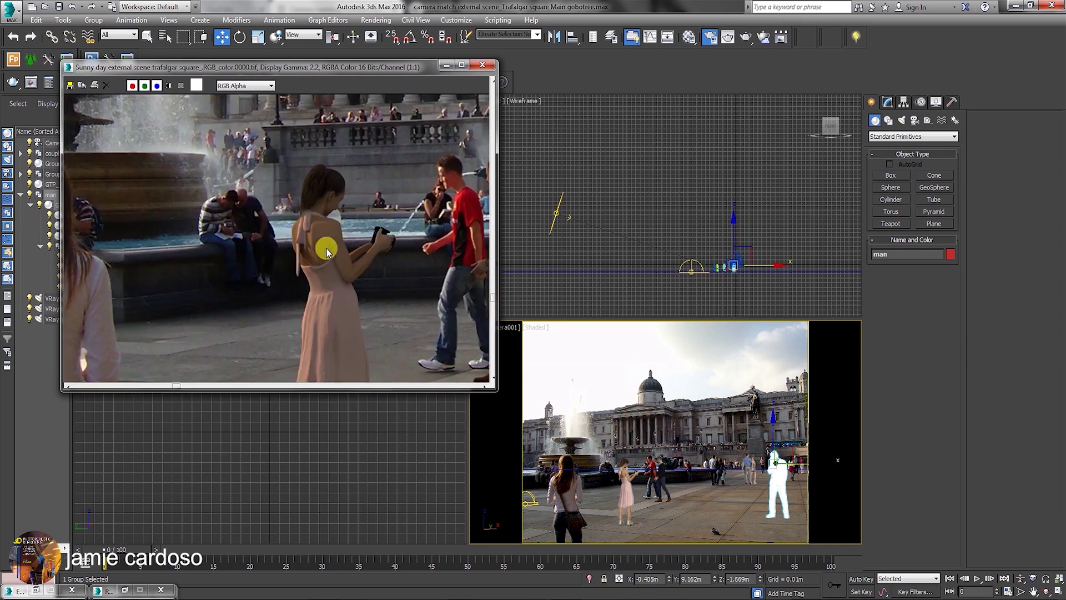
scroll(305, 240, up, 1)
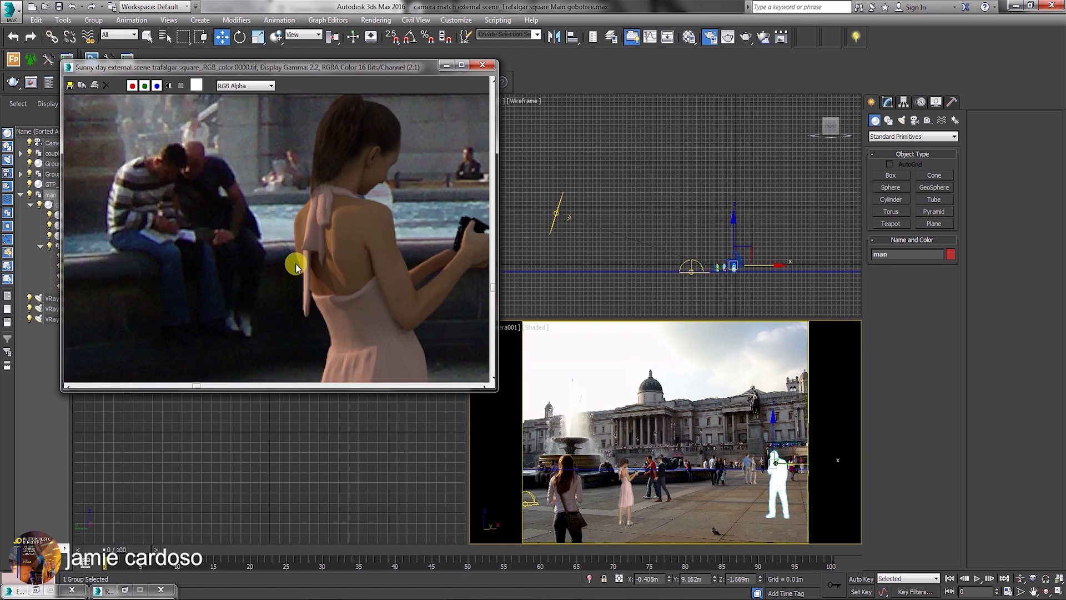
scroll(296, 263, down, 1)
scroll(295, 261, up, 2)
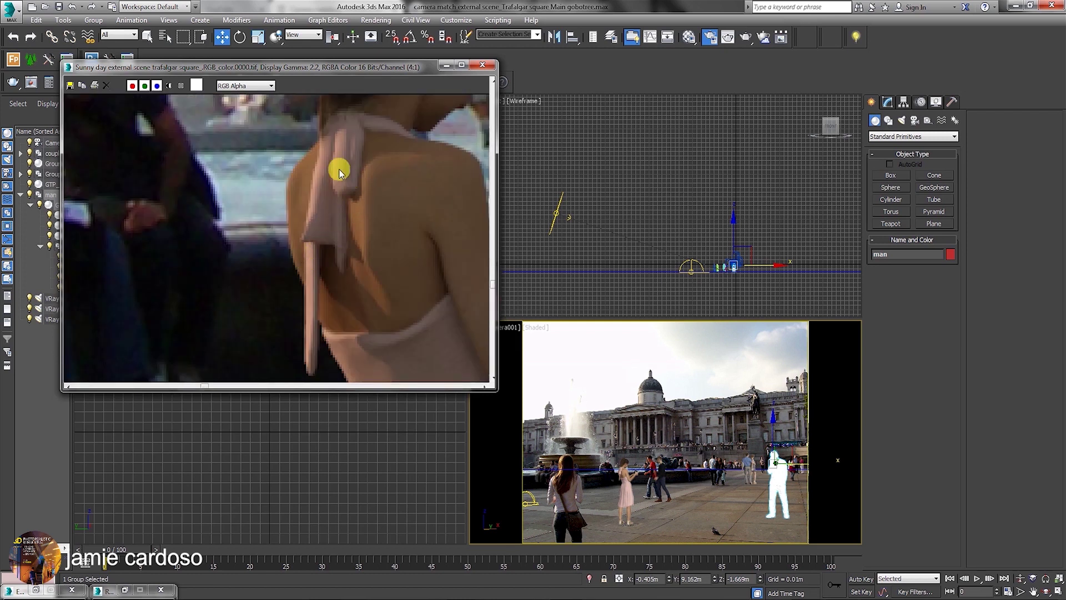
scroll(245, 229, down, 2)
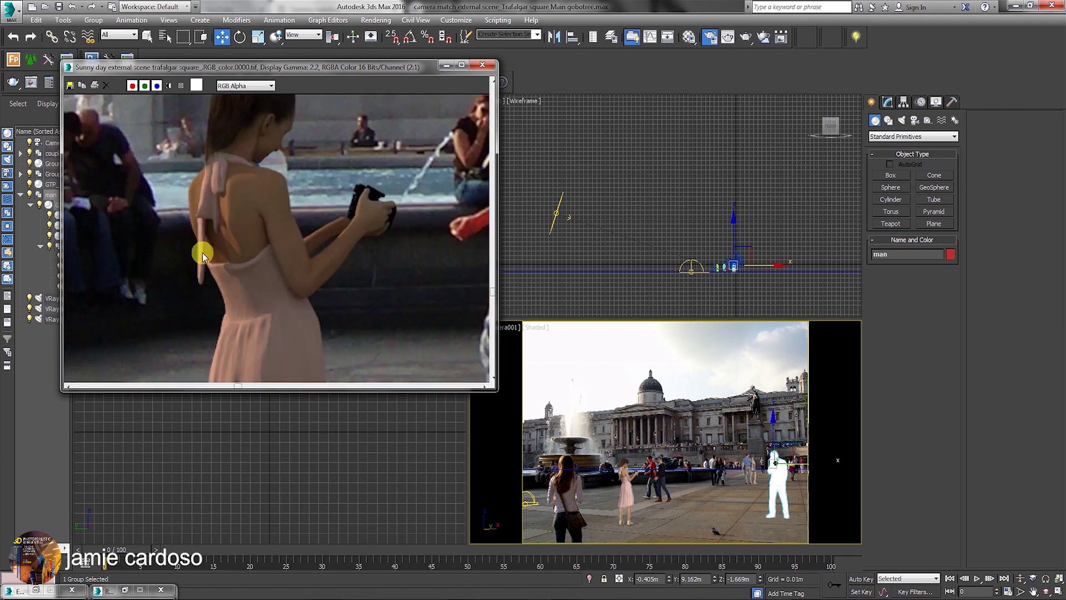
scroll(240, 245, down, 1)
scroll(328, 224, up, 1)
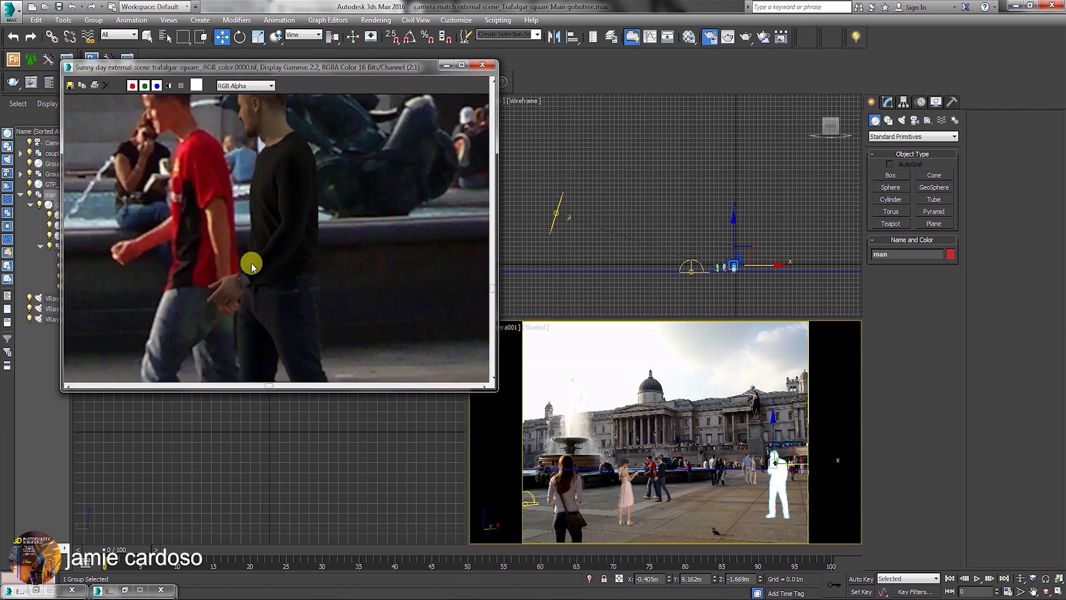
scroll(250, 258, down, 1)
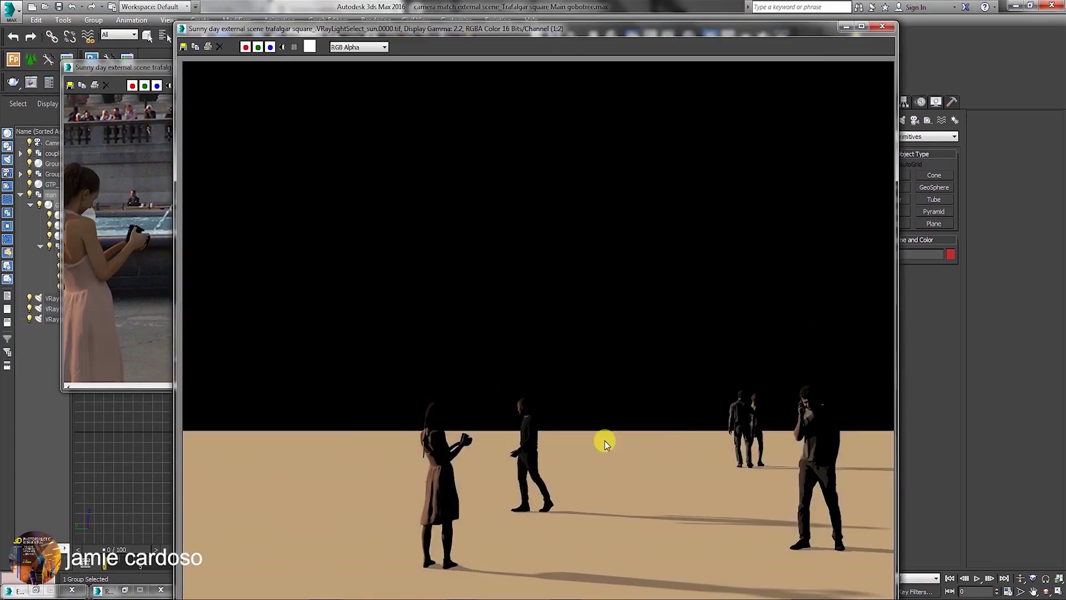
- Inspect the shadows in the VRayLightSelect_sun render element image and close it
scroll(459, 472, down, 1)
scroll(459, 481, up, 1)
click(883, 28)
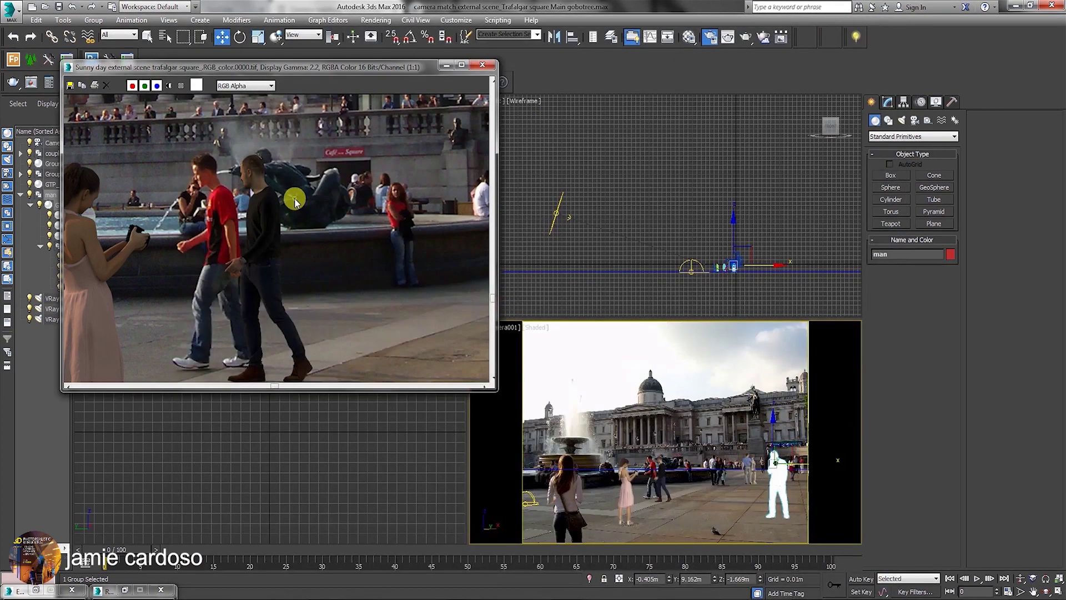
- Examine the figures' contact with the paving and their ground shadows in the RGB color render
middle_drag(370, 284, 268, 210)
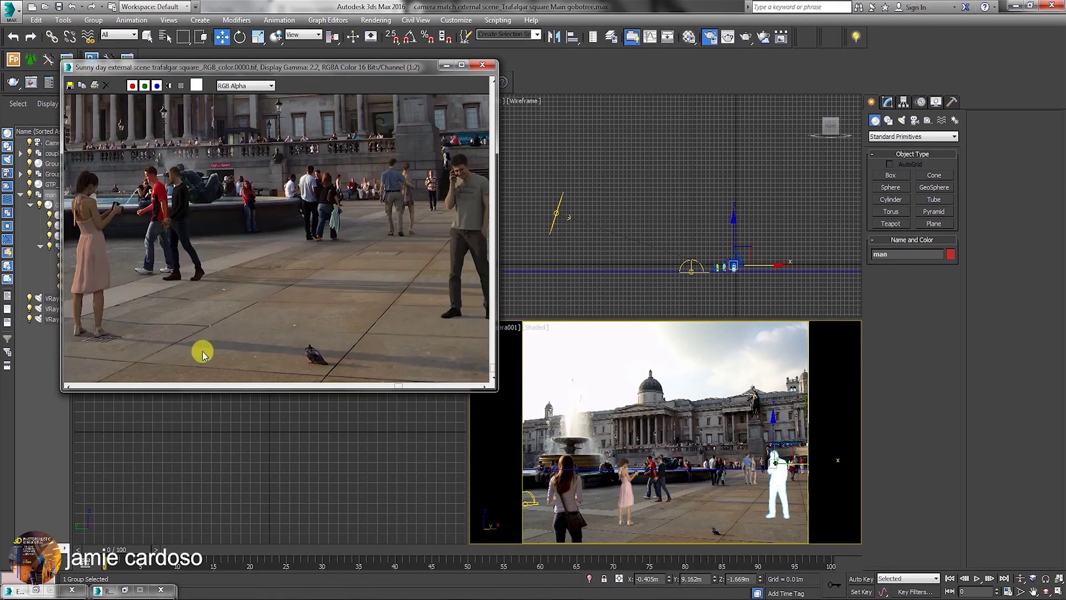
middle_drag(321, 262, 237, 309)
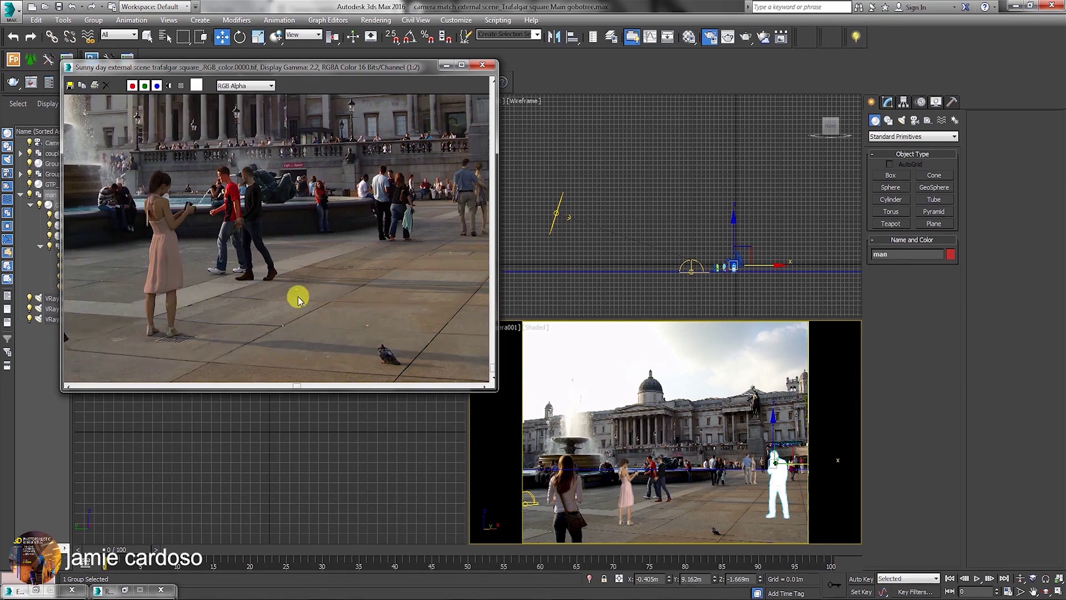
middle_drag(298, 295, 338, 288)
middle_drag(309, 250, 286, 253)
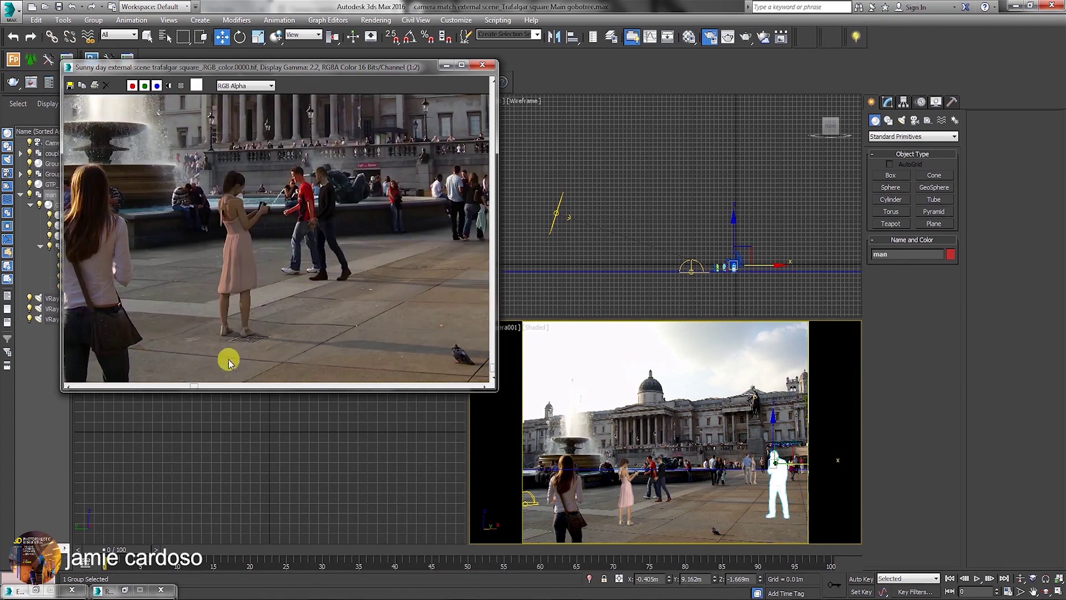
scroll(245, 306, up, 1)
scroll(274, 313, down, 1)
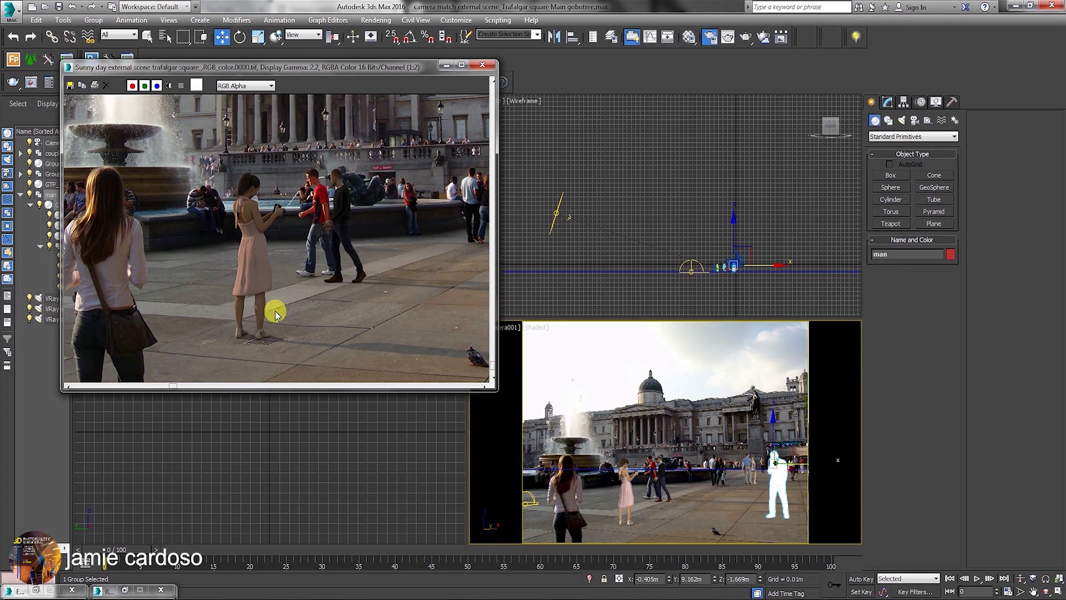
- Review the matte properties of the Ground_matte object in its V-Ray object properties, including alpha contribution and shadows
click(540, 271)
right_click(539, 271)
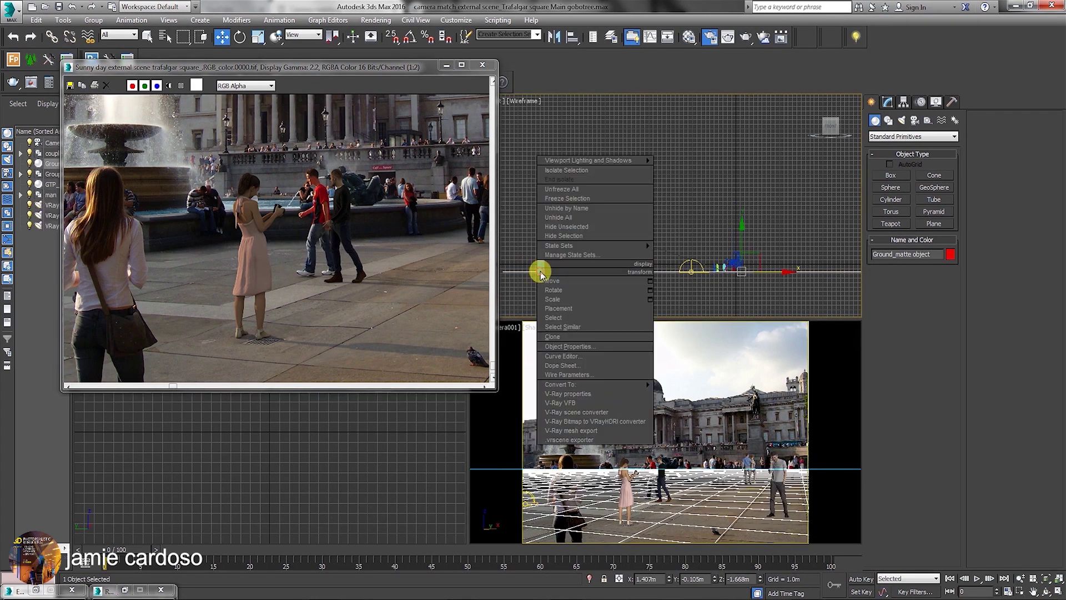
click(575, 394)
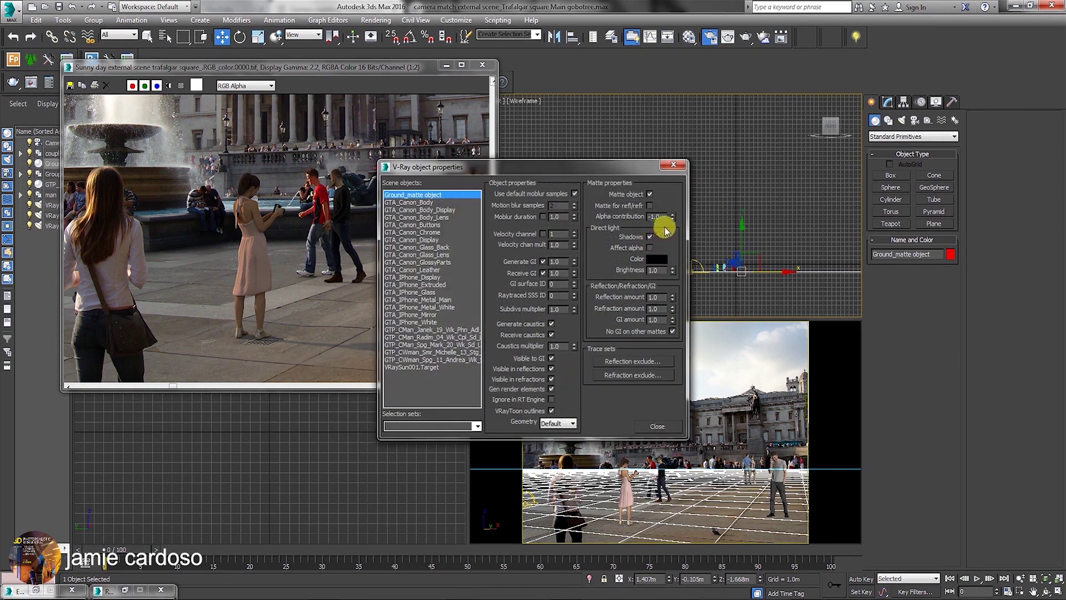
text(-1.0)
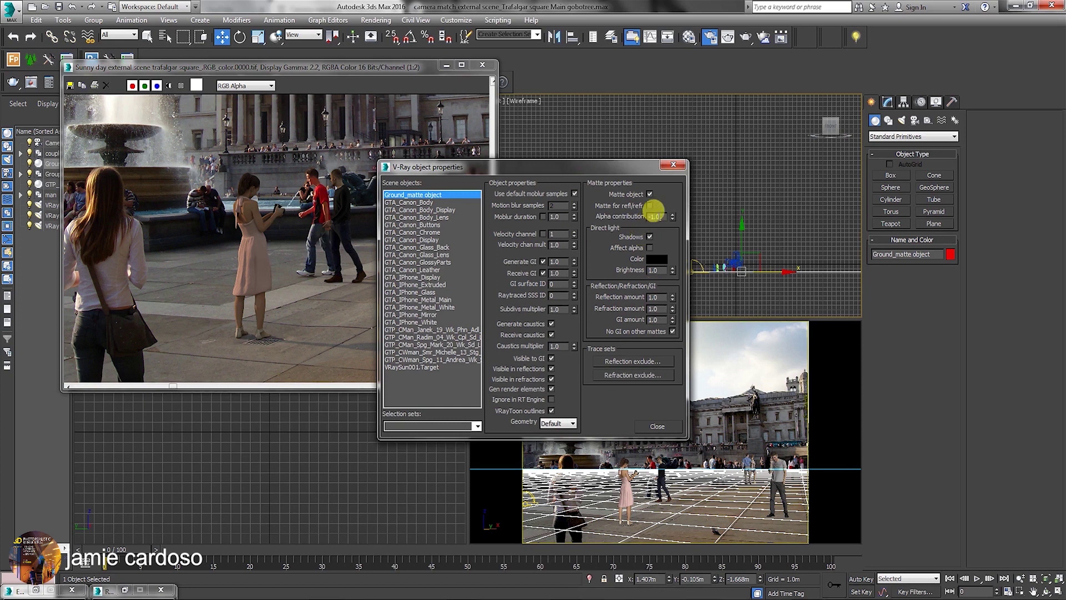
click(674, 165)
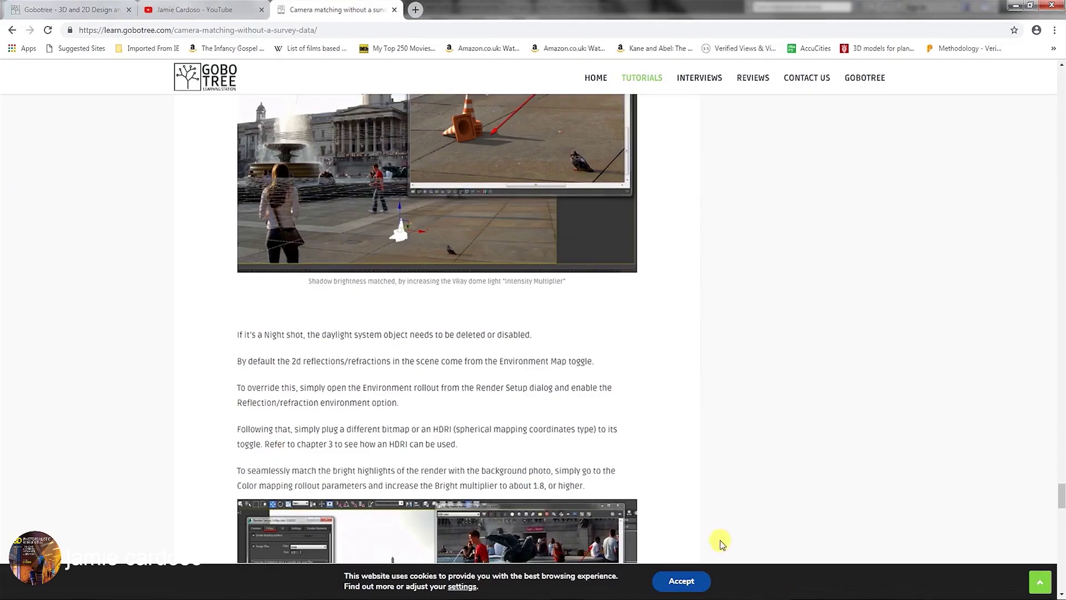
- Look through the Gobotree article on camera matching without survey data in the browser, and return to the 3ds Max scene
scroll(445, 258, down, 10)
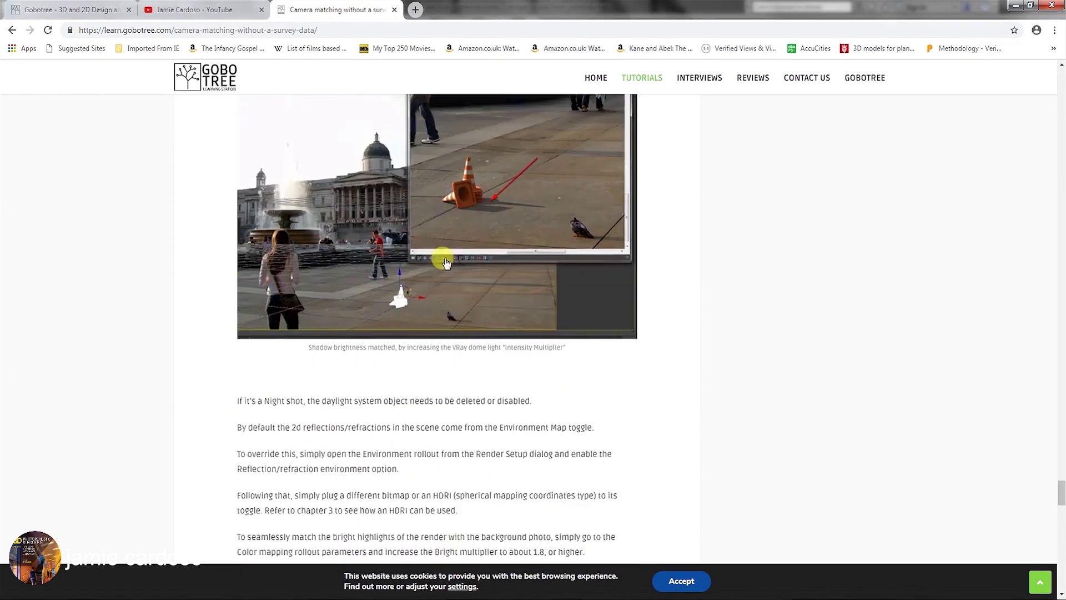
scroll(444, 258, up, 10)
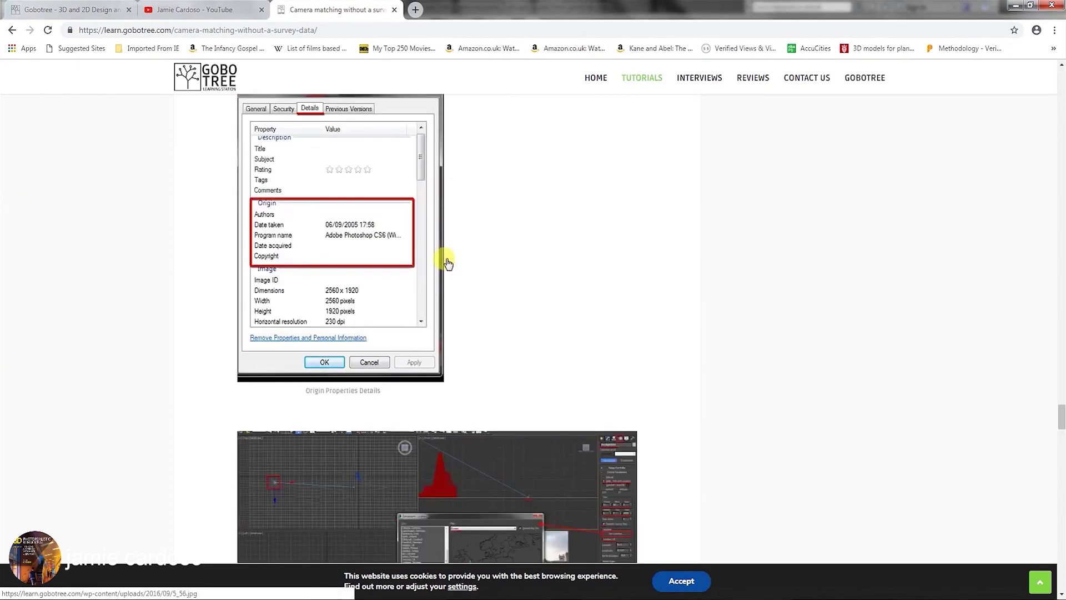
click(1016, 6)
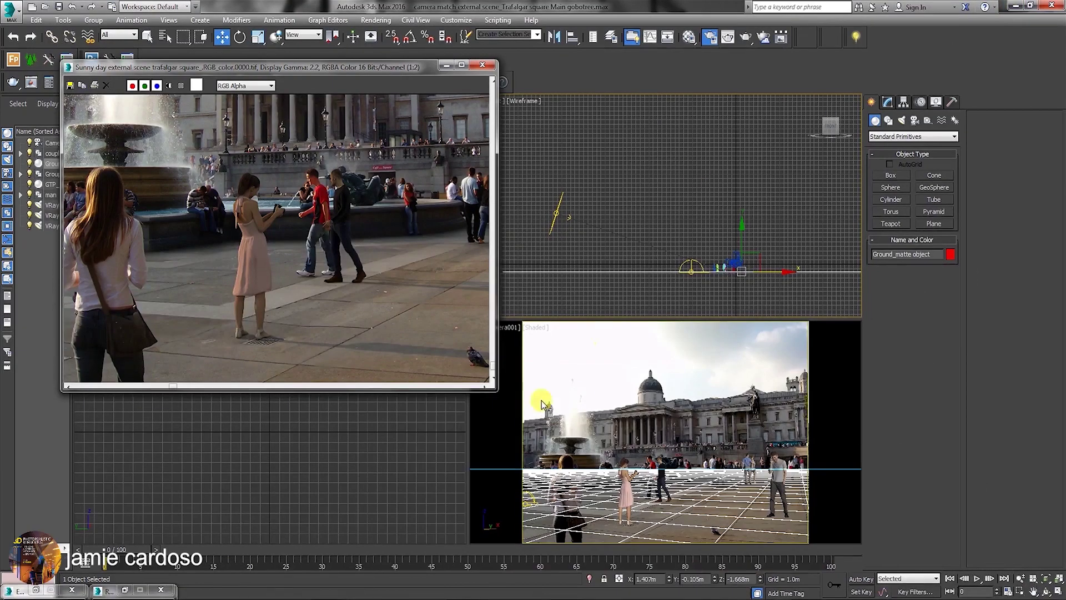
- Review the whole RGB color render beside the Camera001 view
scroll(183, 266, down, 1)
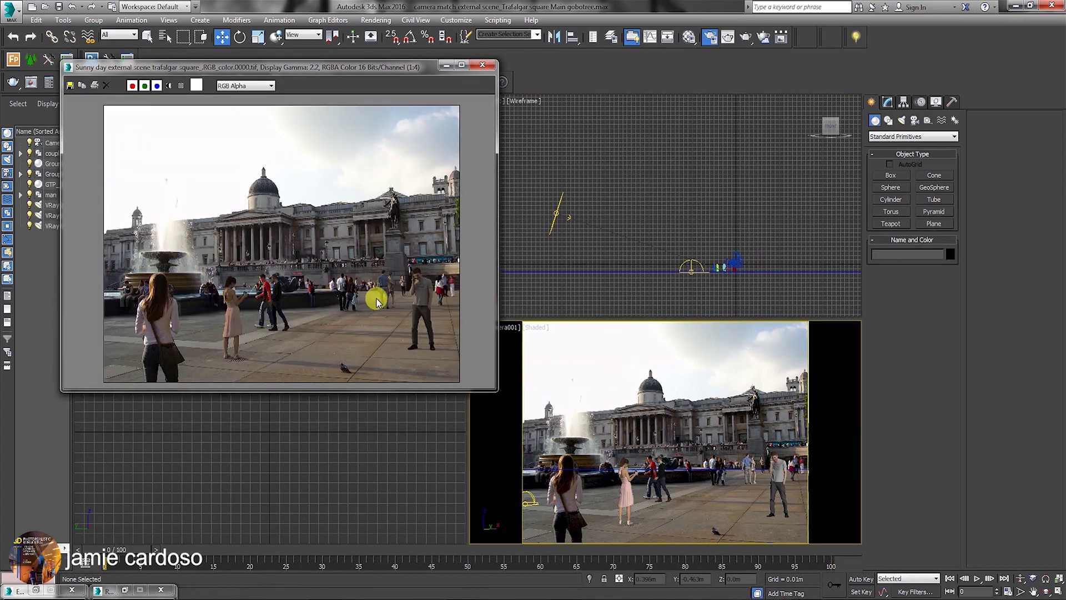
scroll(150, 330, up, 1)
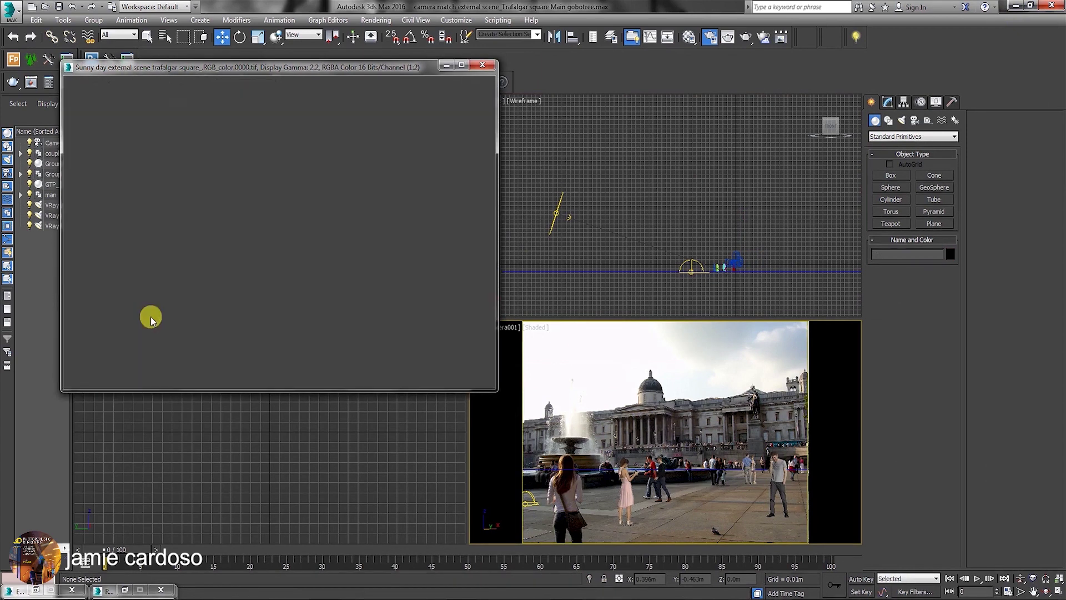
scroll(151, 320, down, 1)
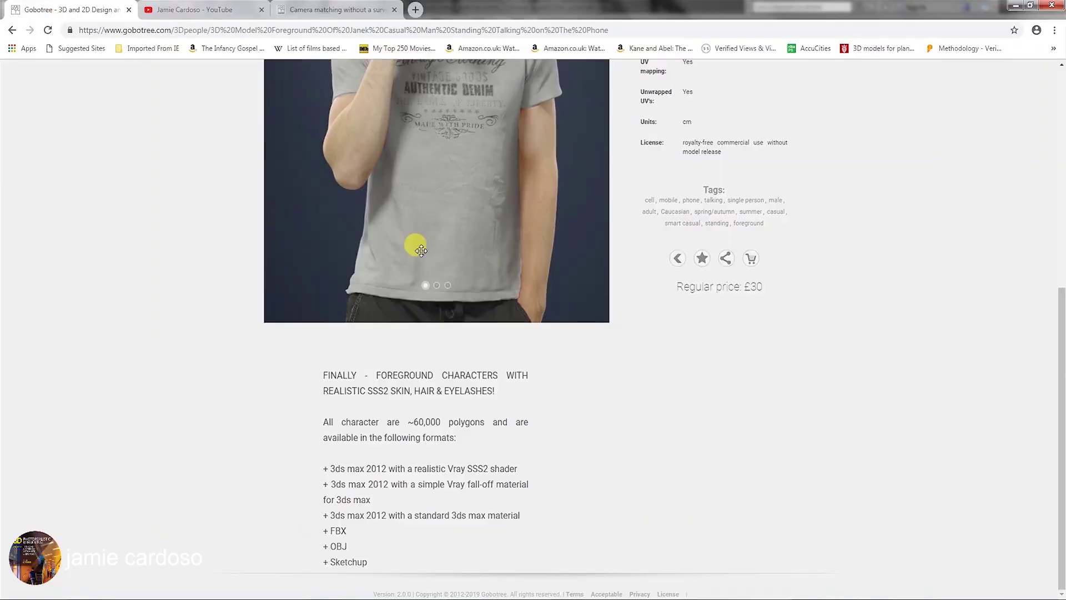
- Browse the Gobotree 3D People catalogue and go on to its second page of results
scroll(417, 245, up, 6)
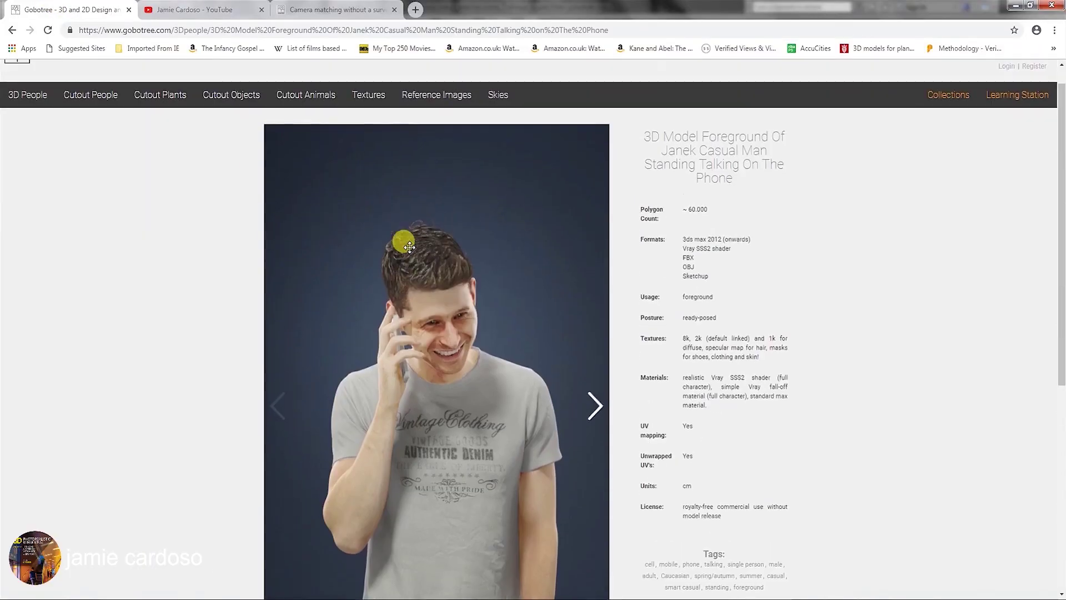
mouse_move(19, 119)
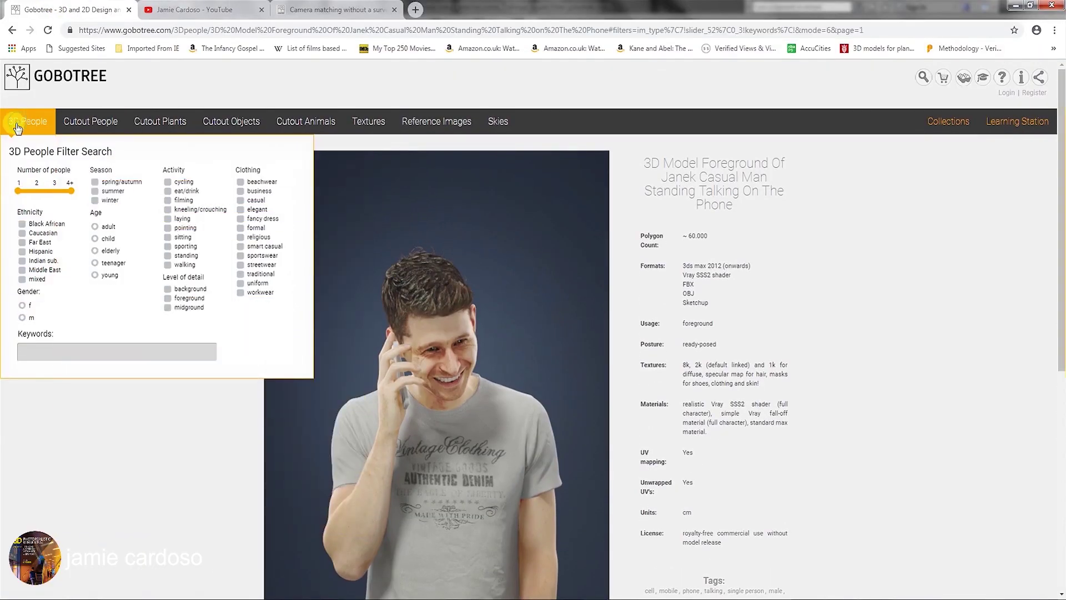
click(17, 125)
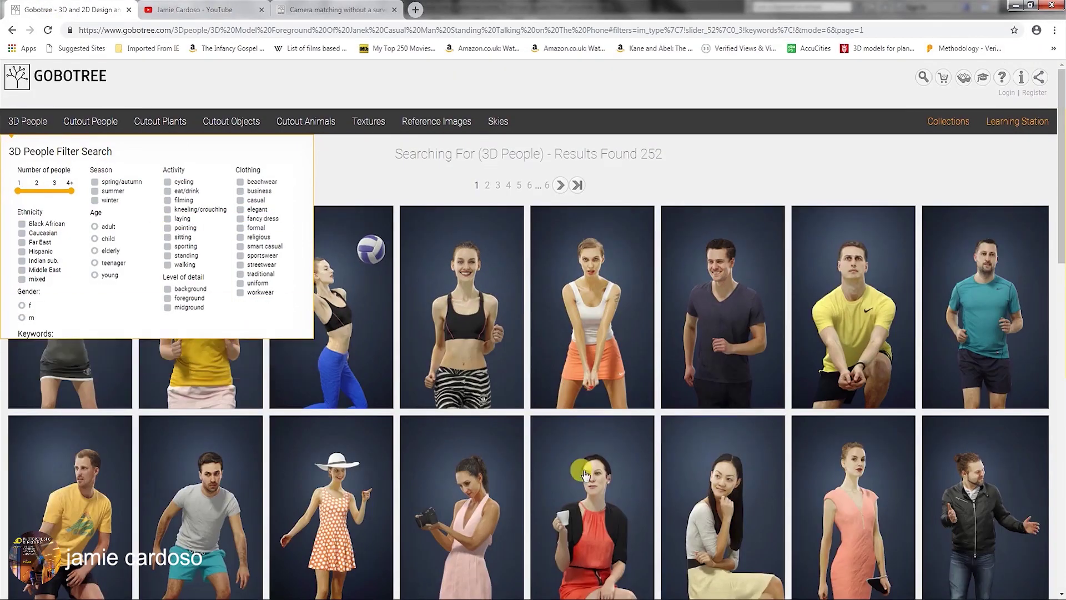
scroll(588, 471, down, 10)
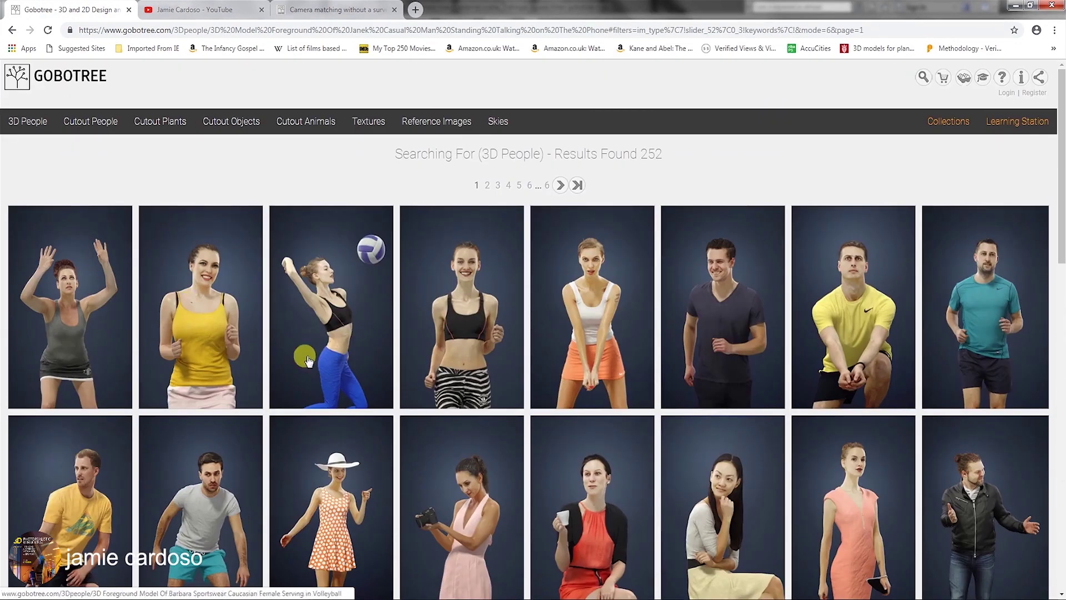
click(560, 185)
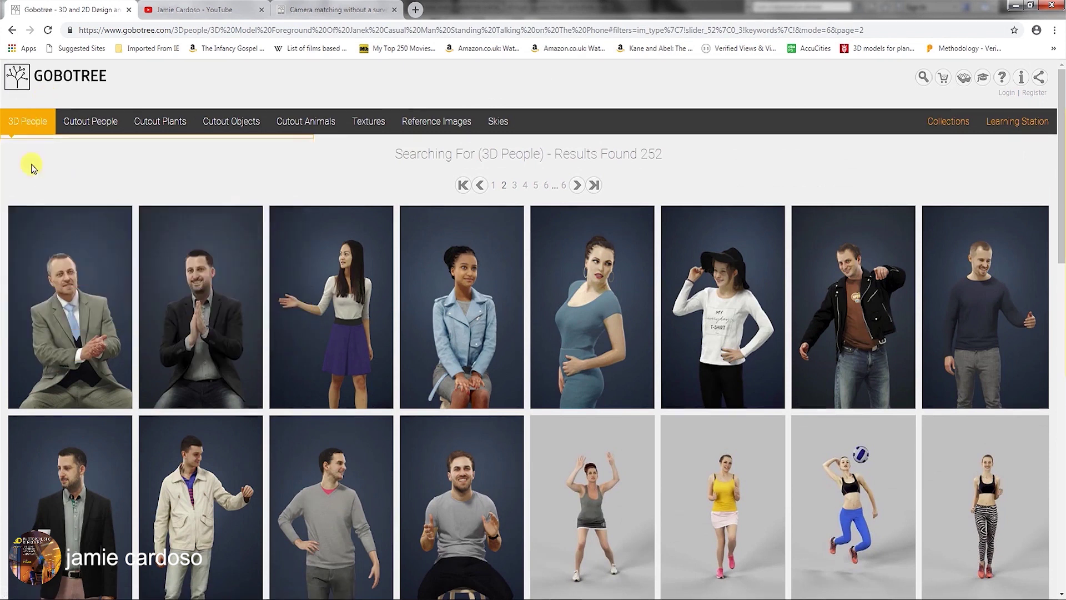
- Try the Black African and Caucasian ethnicity filters on the 3D people and clear them again
mouse_move(27, 122)
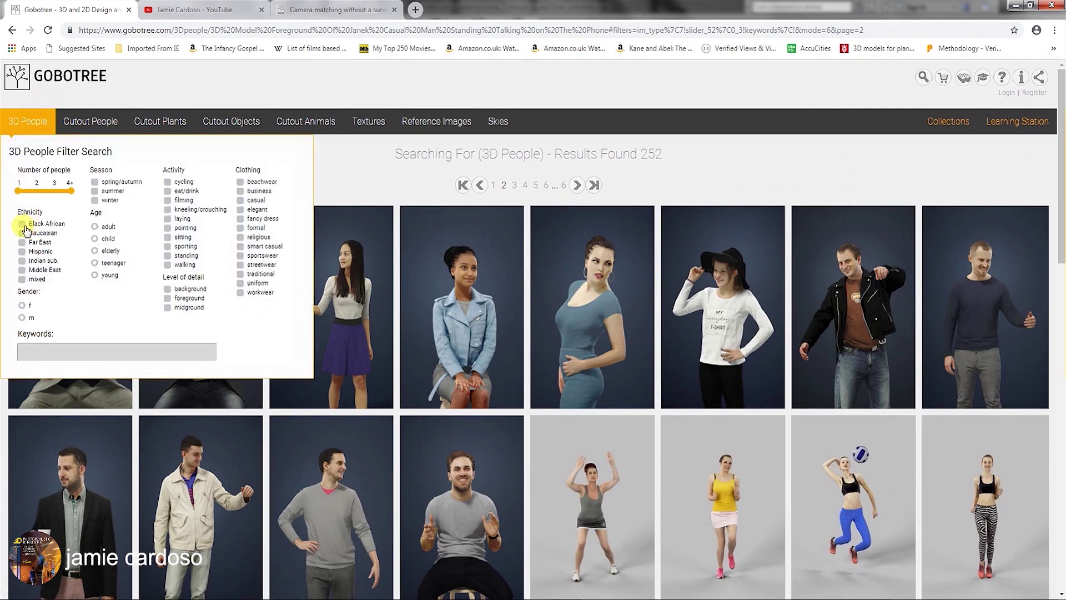
click(22, 224)
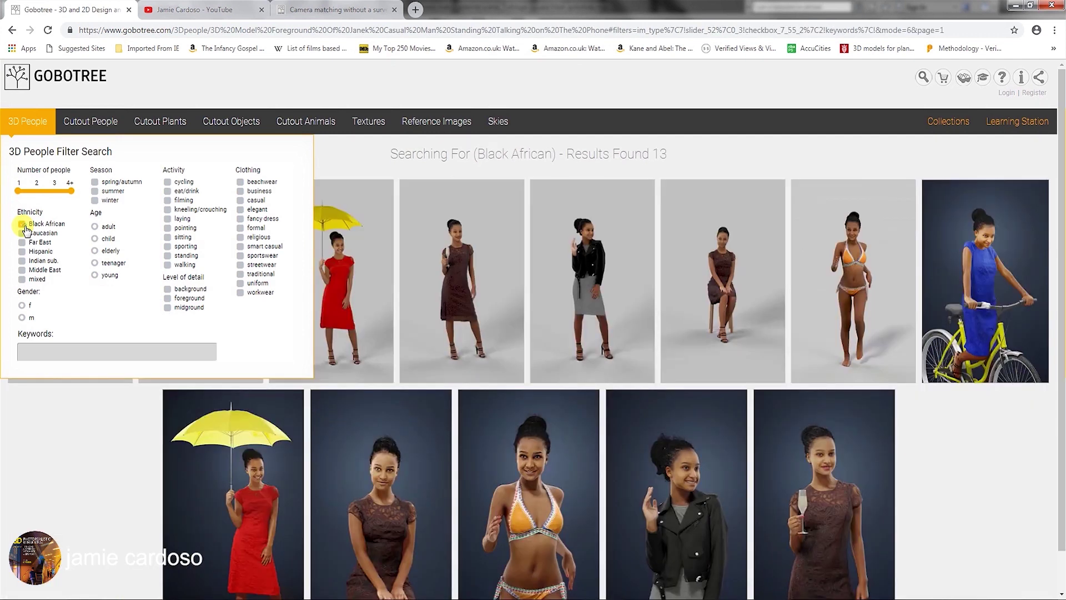
click(22, 224)
click(22, 233)
click(22, 233)
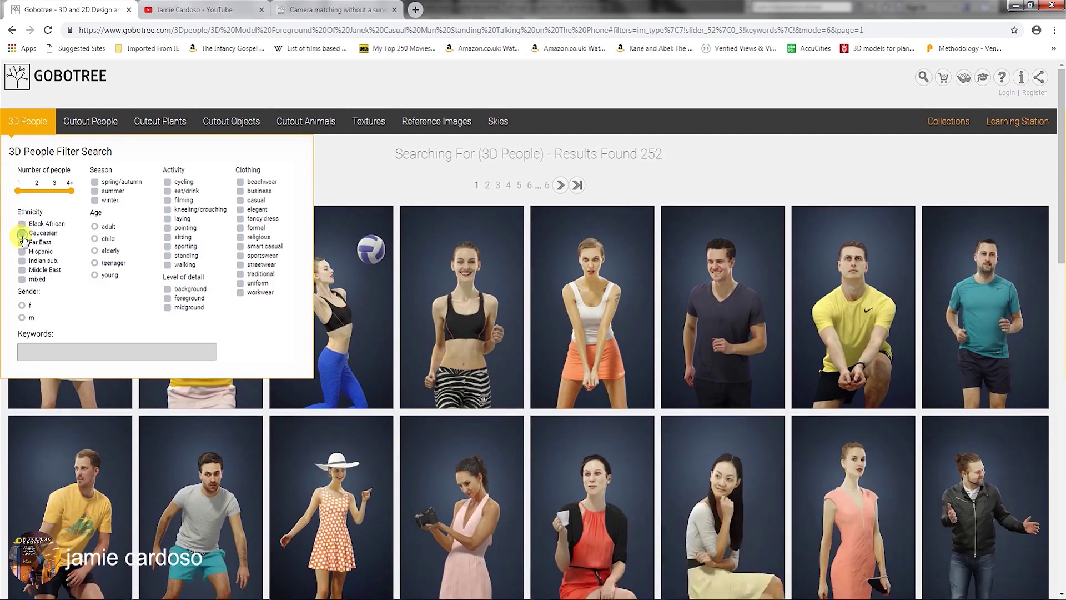
- Filter the 3D people by adult age and the spring/autumn season, and look over the models and remaining filter options
click(95, 228)
click(95, 239)
click(95, 228)
click(94, 182)
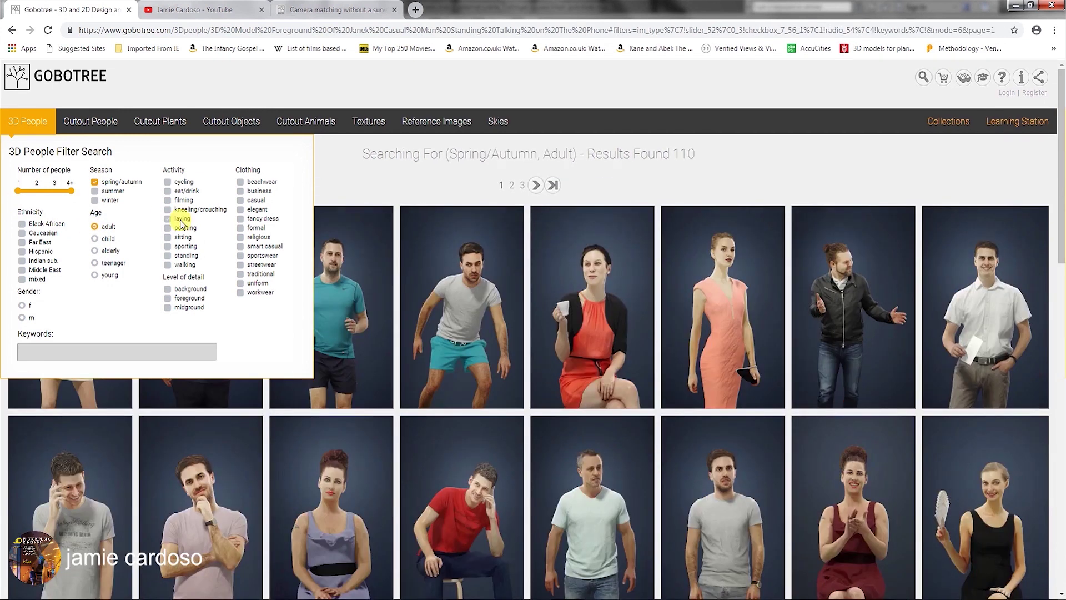
click(180, 251)
scroll(543, 424, down, 1)
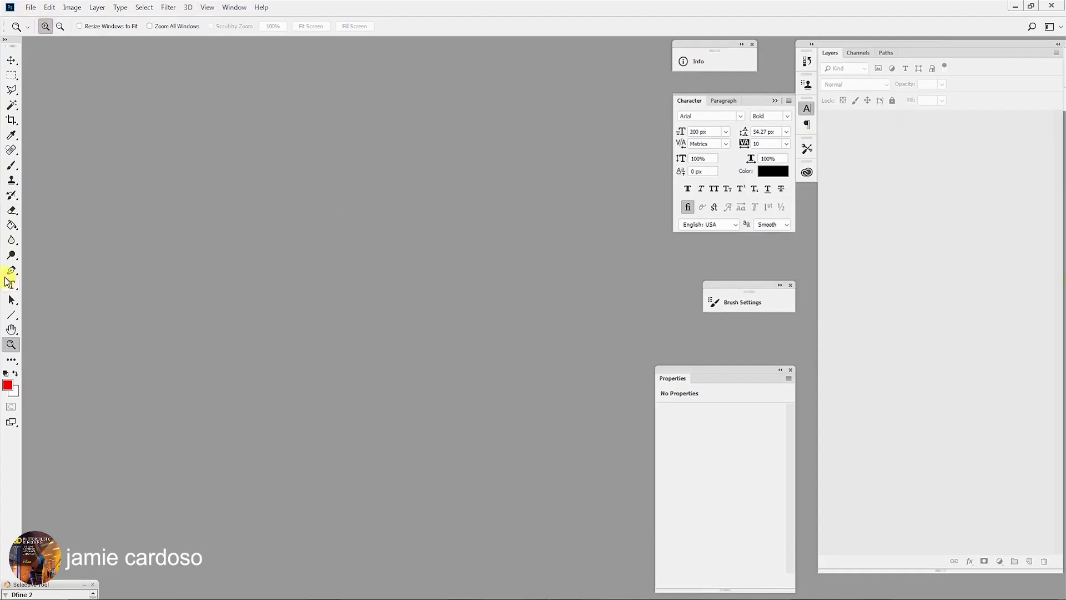
- In Photoshop, load all render images from Alpha to VRayWireColor in the Photomontage folder 1 into a layer stack
click(29, 7)
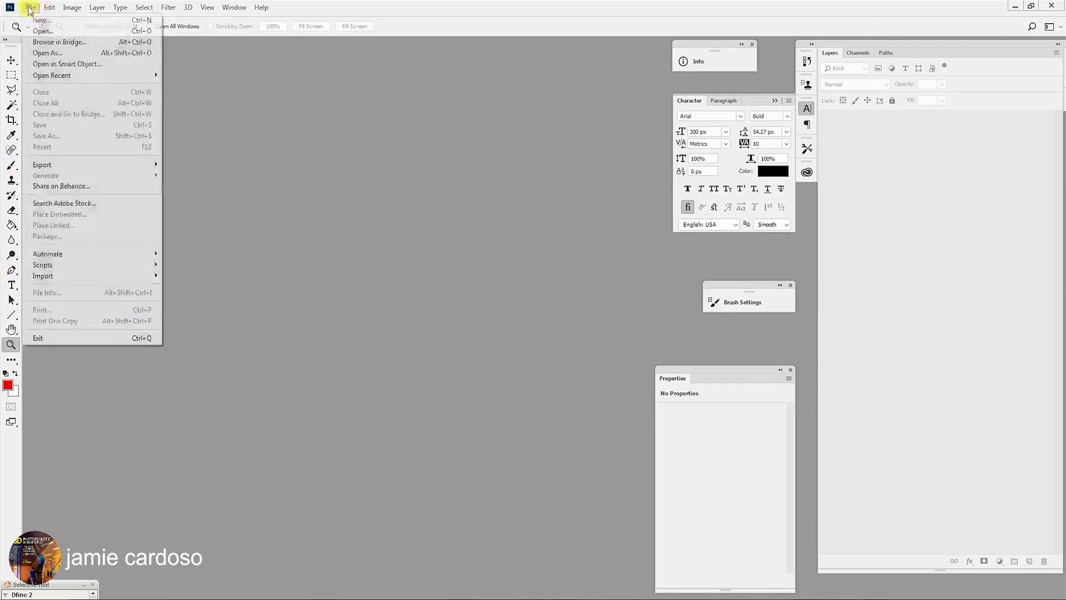
mouse_move(65, 267)
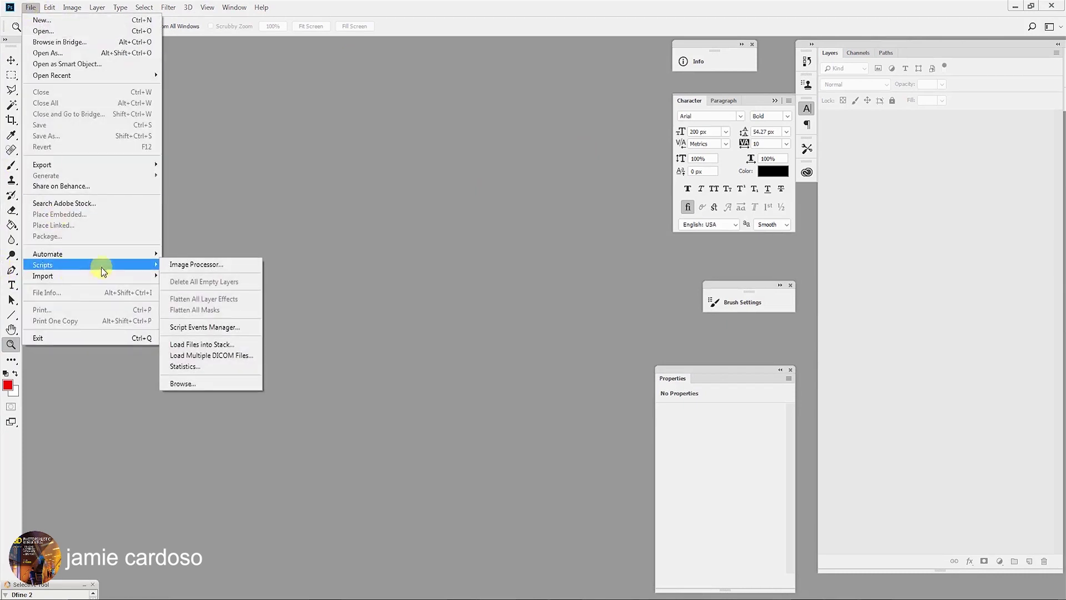
click(200, 346)
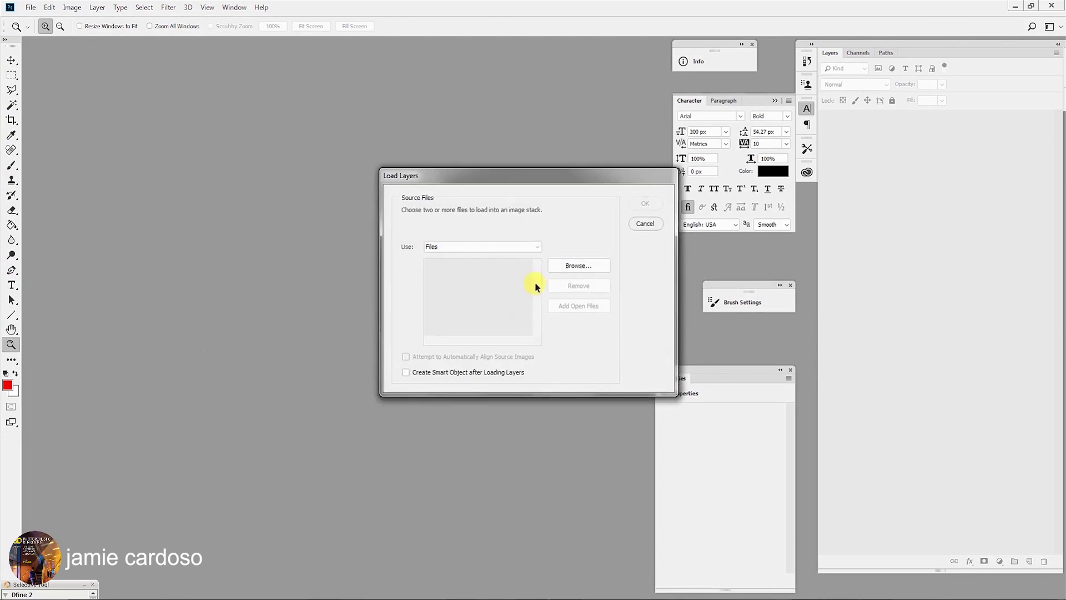
click(572, 266)
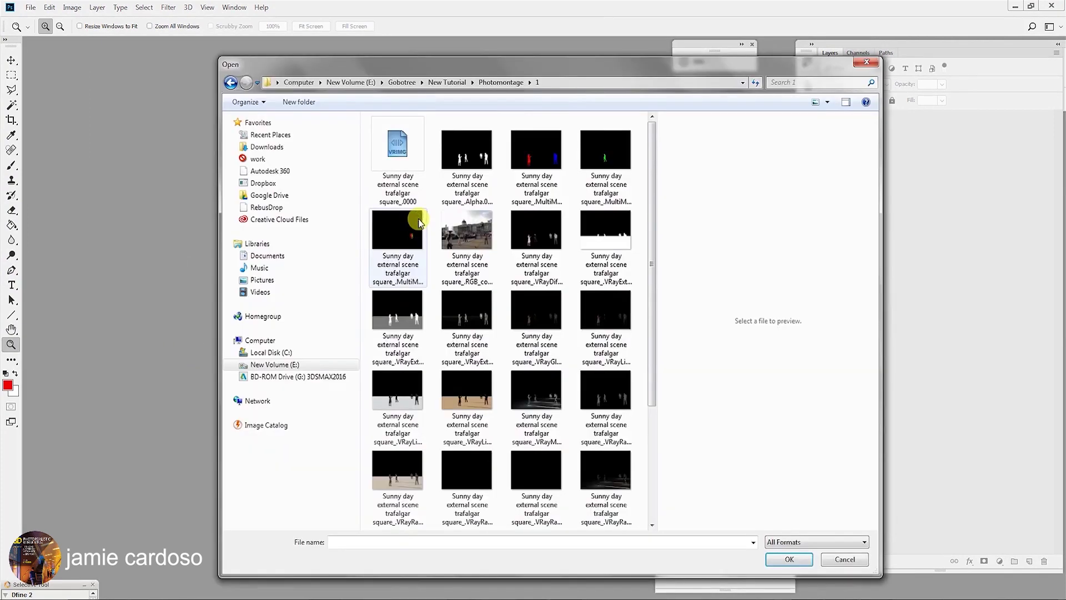
click(469, 144)
scroll(515, 378, down, 3)
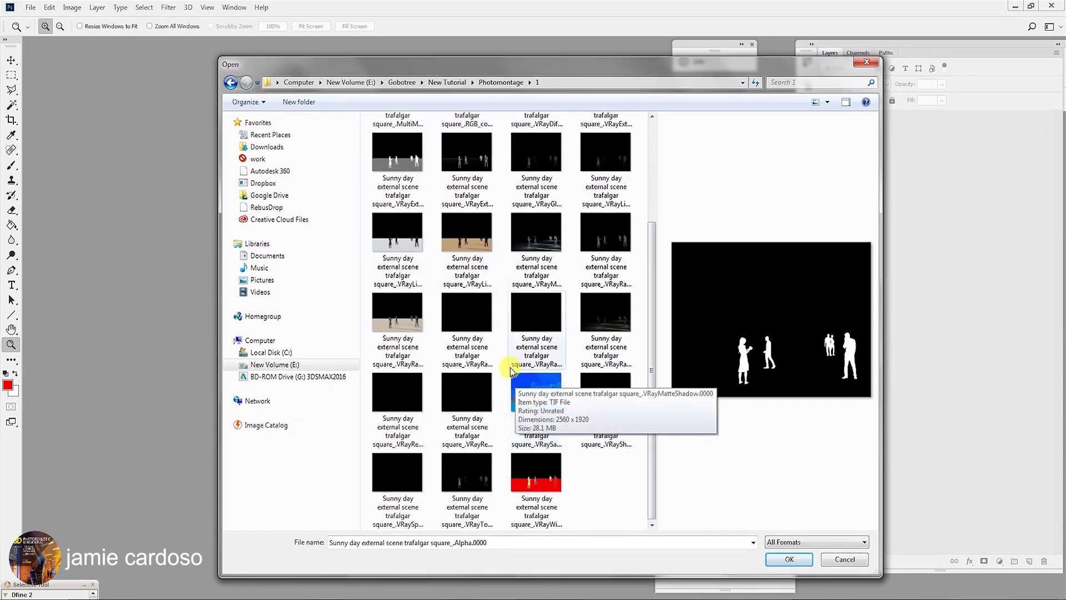
shift+click(551, 468)
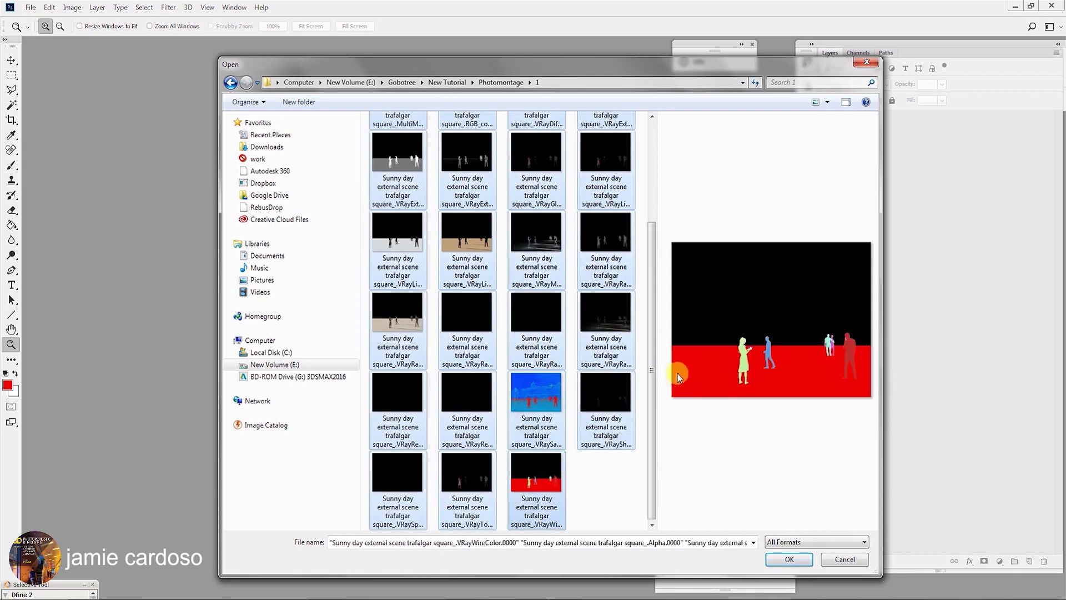
drag(649, 328, 661, 168)
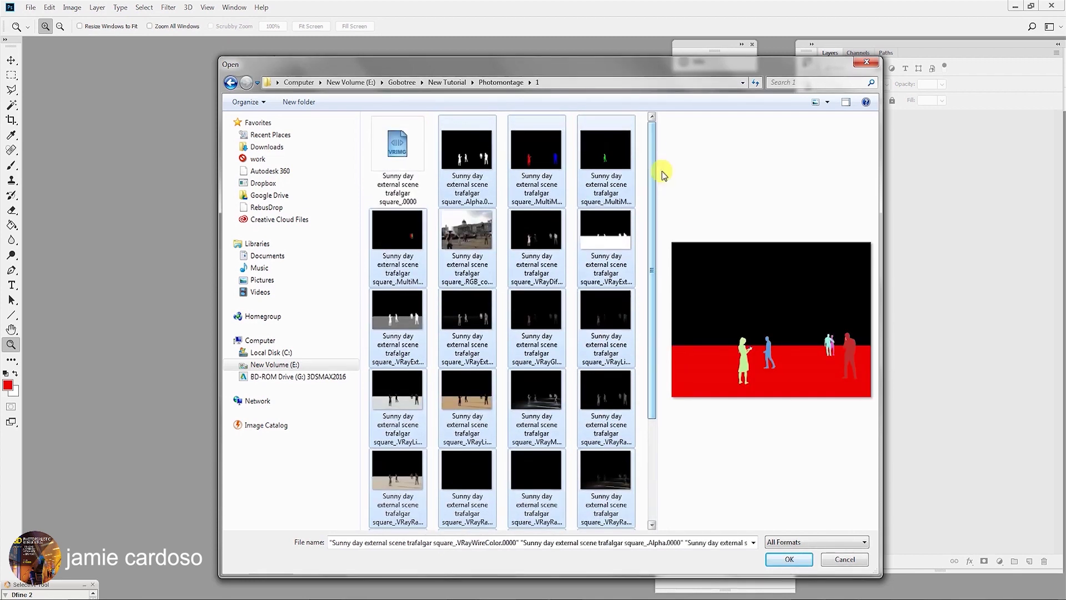
click(776, 559)
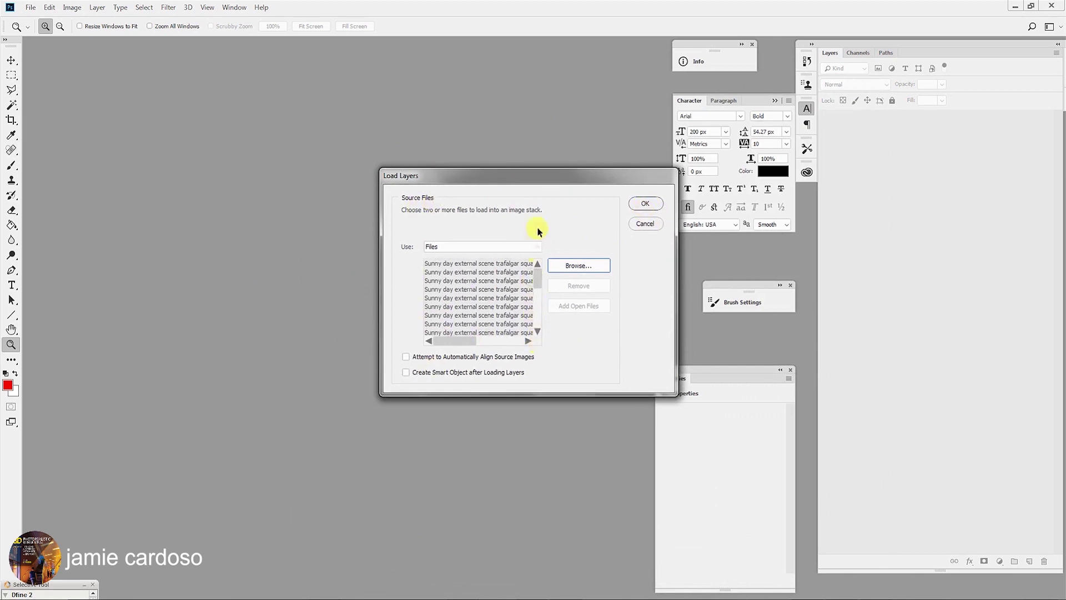
click(640, 205)
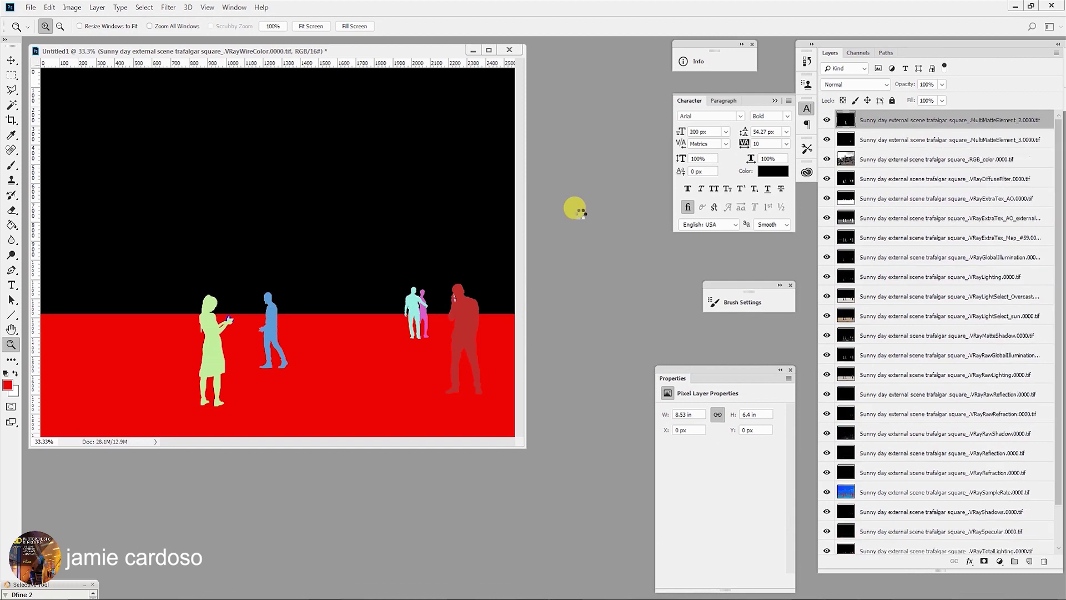
- Hide every layer except the RGB_color render and show the whole image at 25%
scroll(867, 401, down, 2)
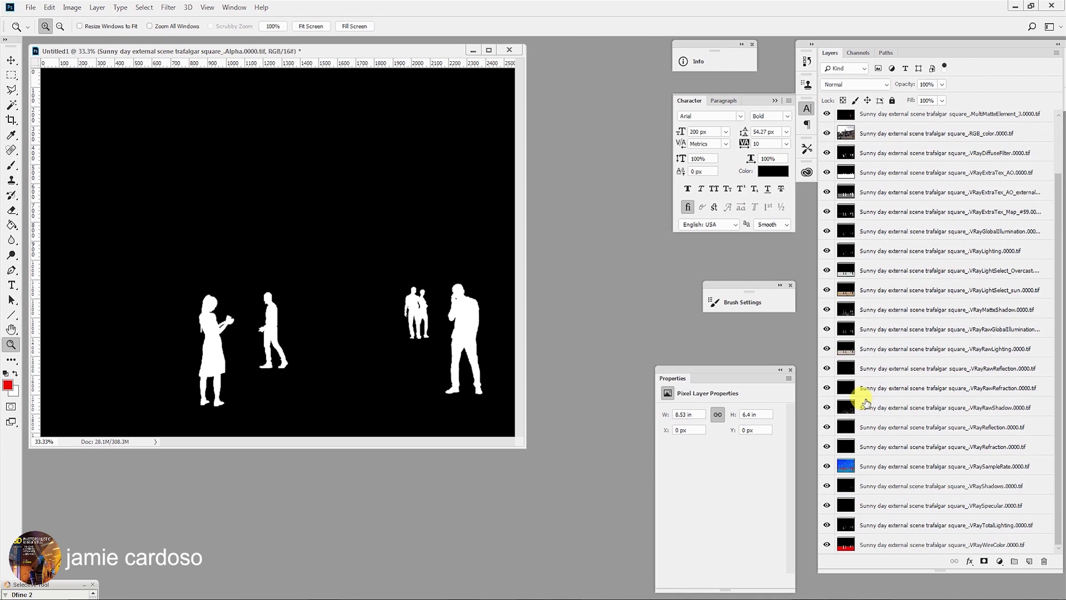
scroll(881, 178, up, 3)
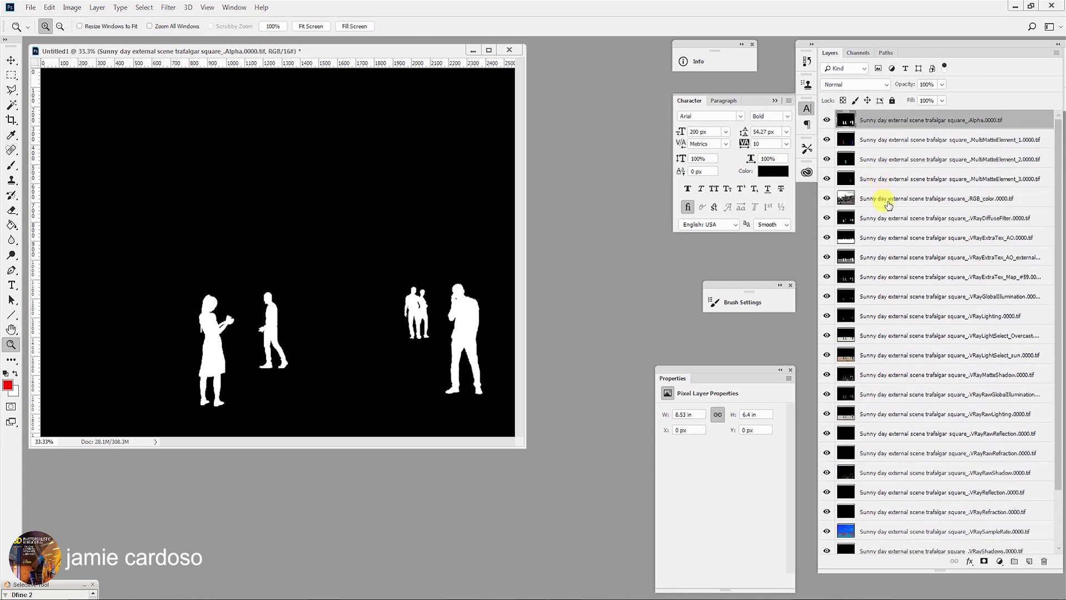
click(887, 203)
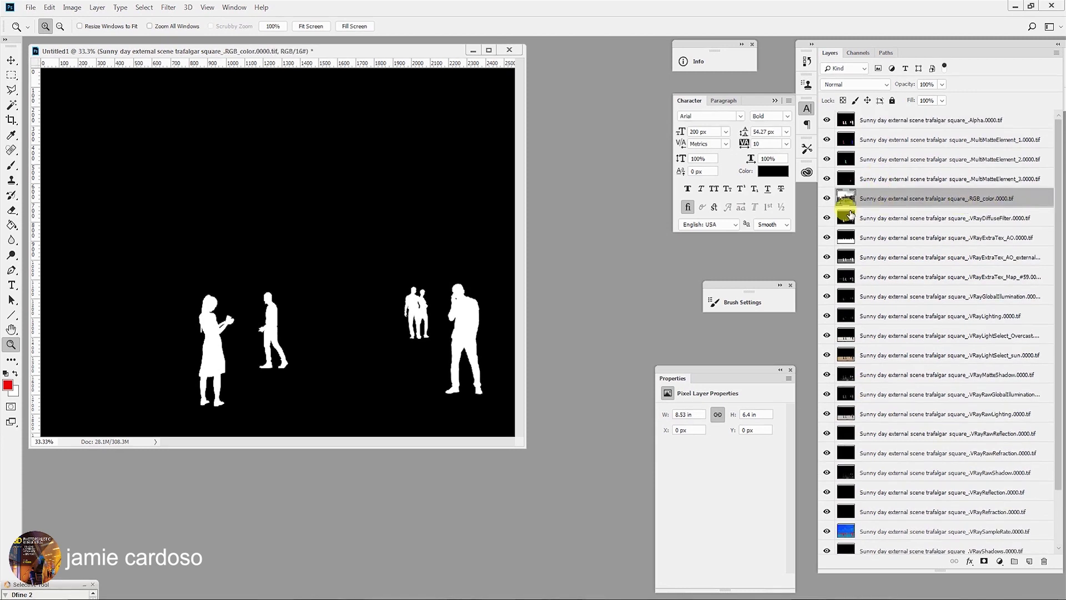
key(alt)
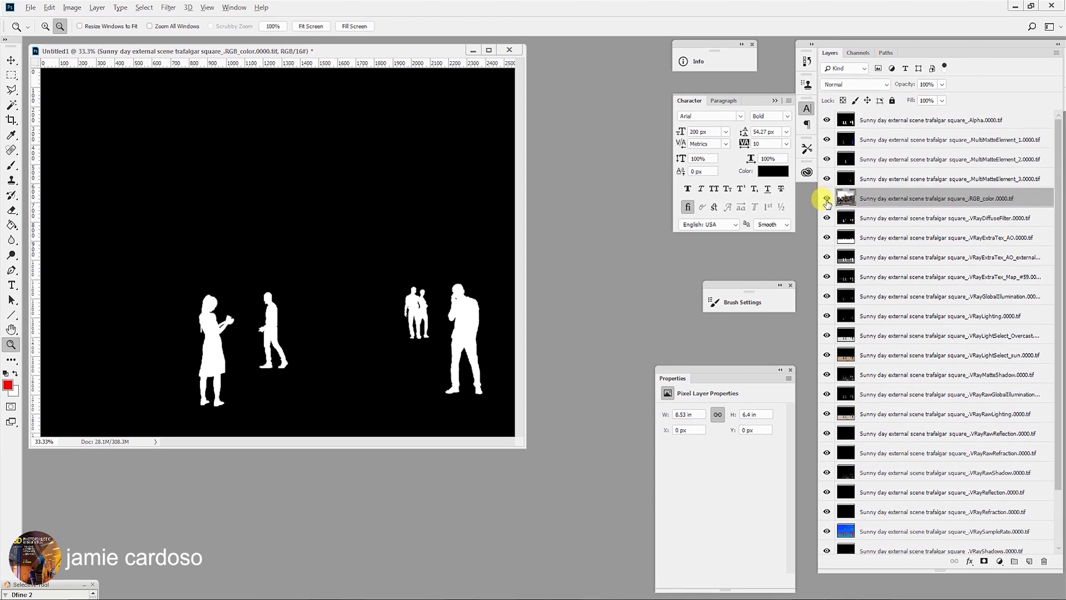
alt+click(827, 200)
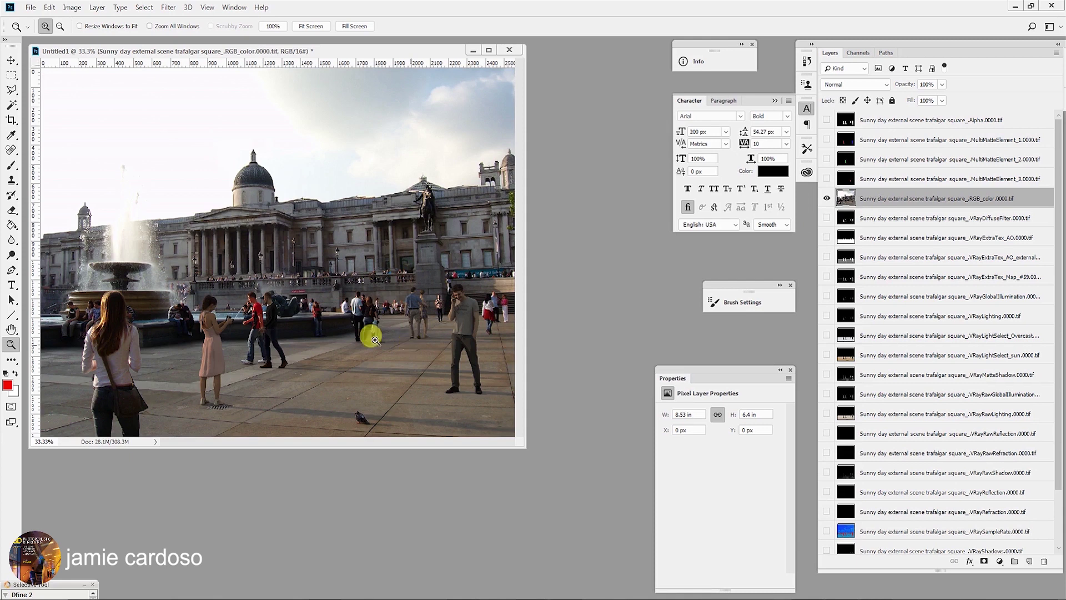
alt+click(254, 301)
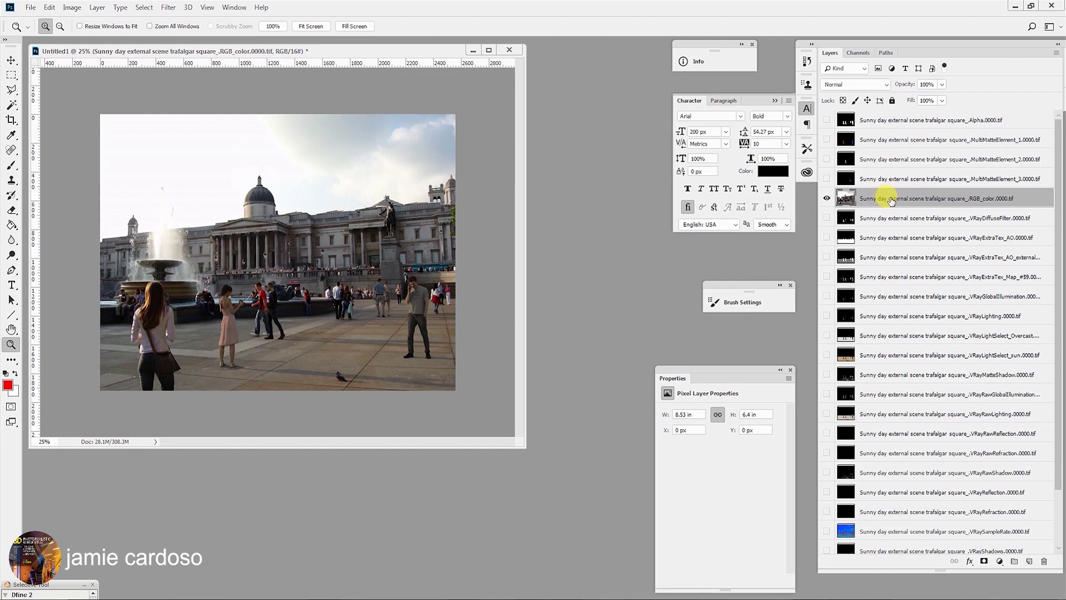
- Label the RGB_color layer red and move it below all the other layers
right_click(891, 201)
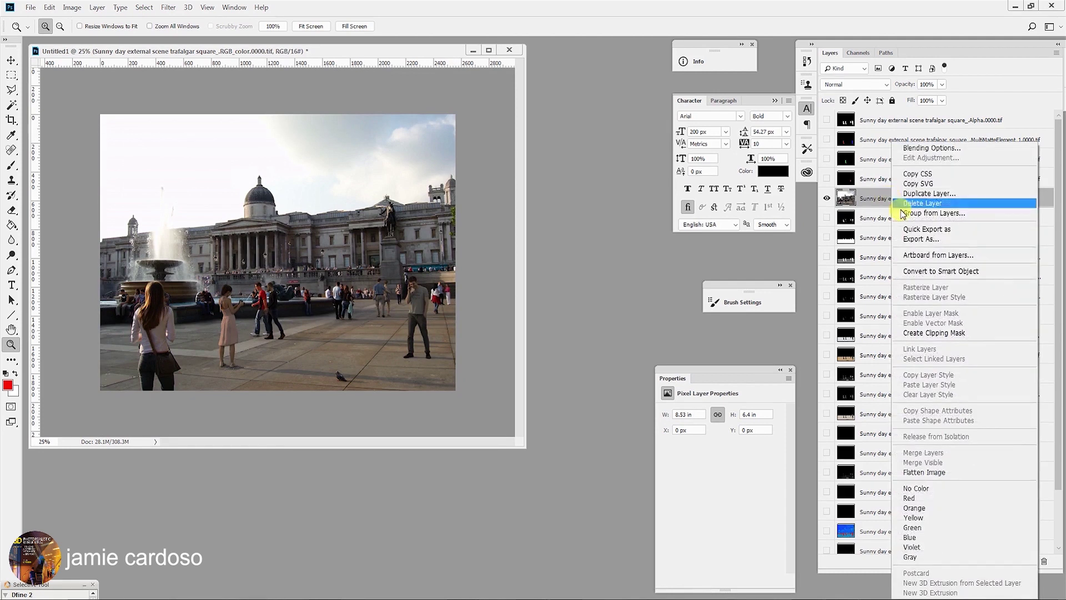
click(914, 499)
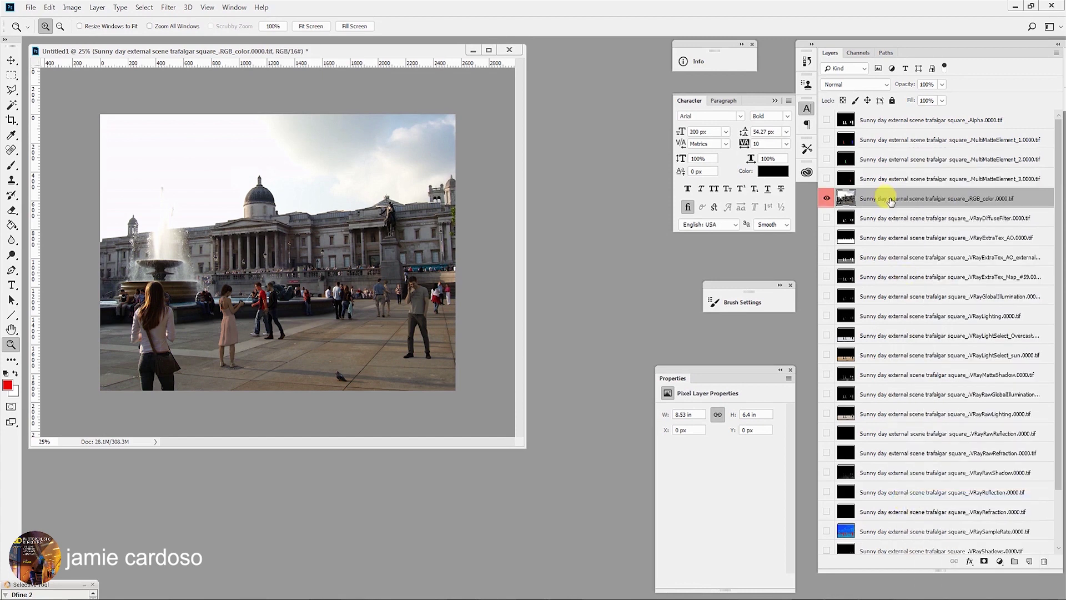
drag(892, 201, 923, 545)
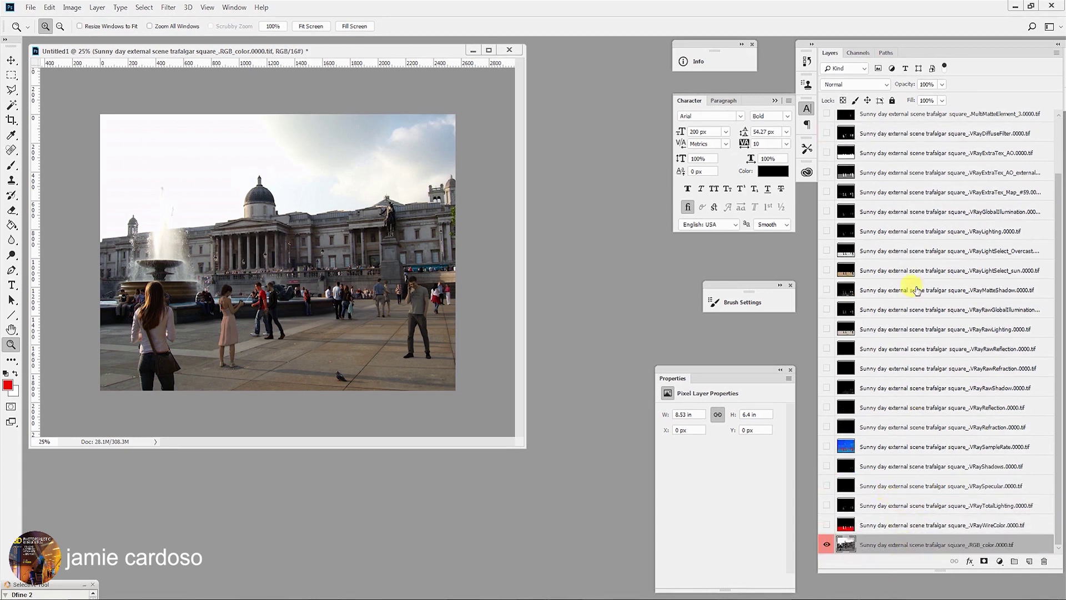
- Create a layer group named "=Render elements=" above the Alpha layer
scroll(951, 354, up, 3)
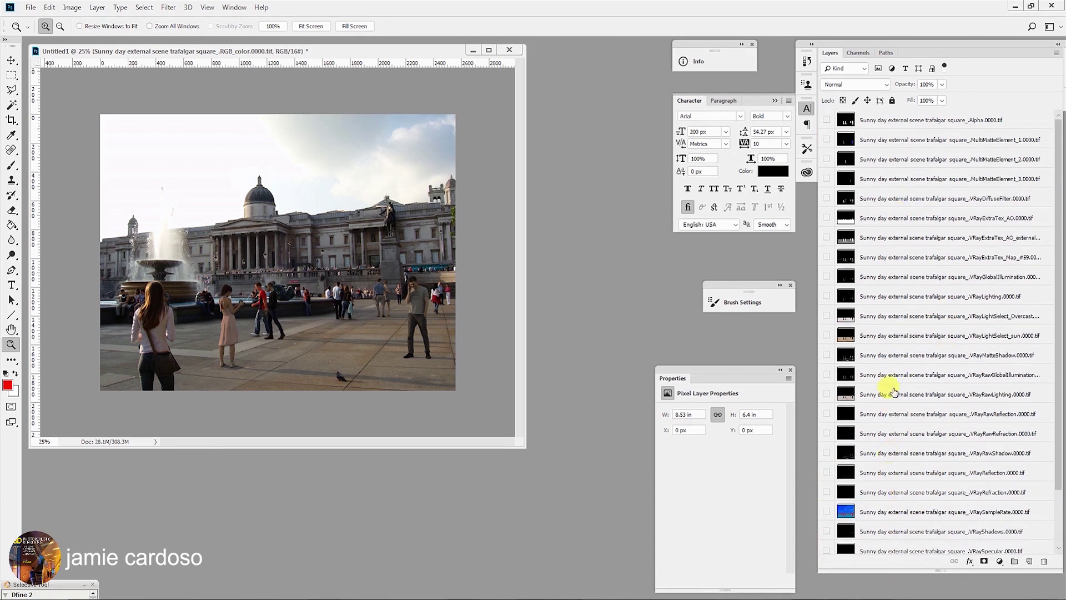
click(899, 126)
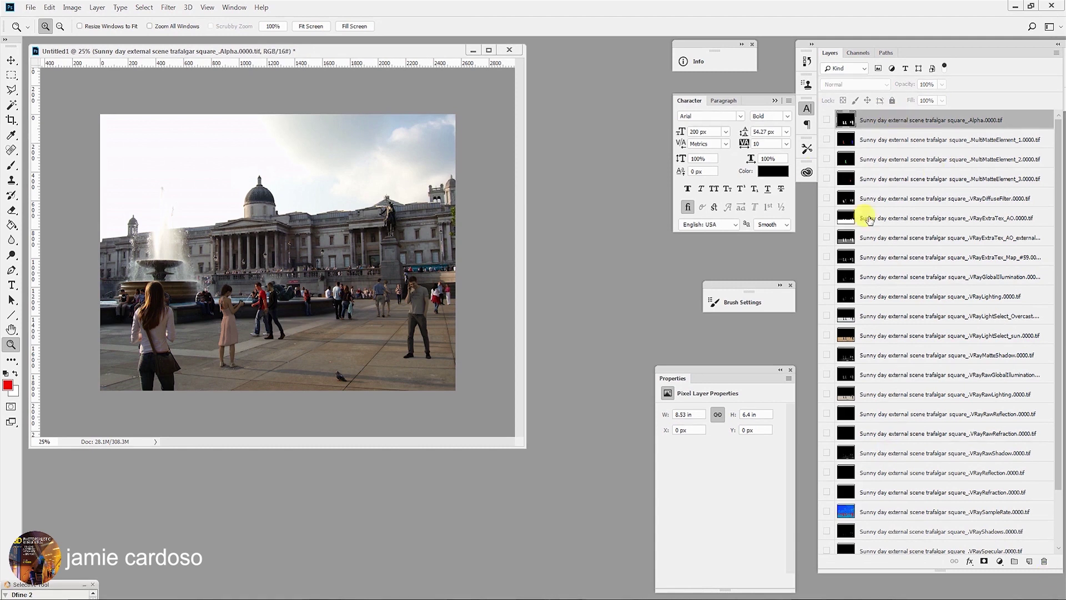
click(1014, 562)
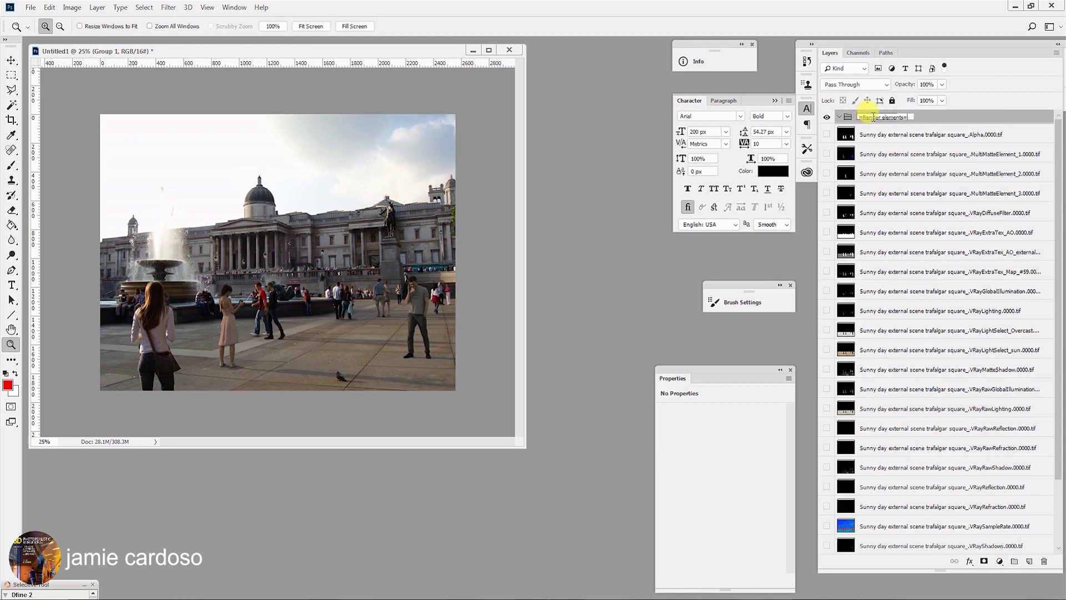
key(Return)
- Move all layers from Alpha to VRayWireColor into the =Render elements= group, and select the RGB_color layer
click(887, 133)
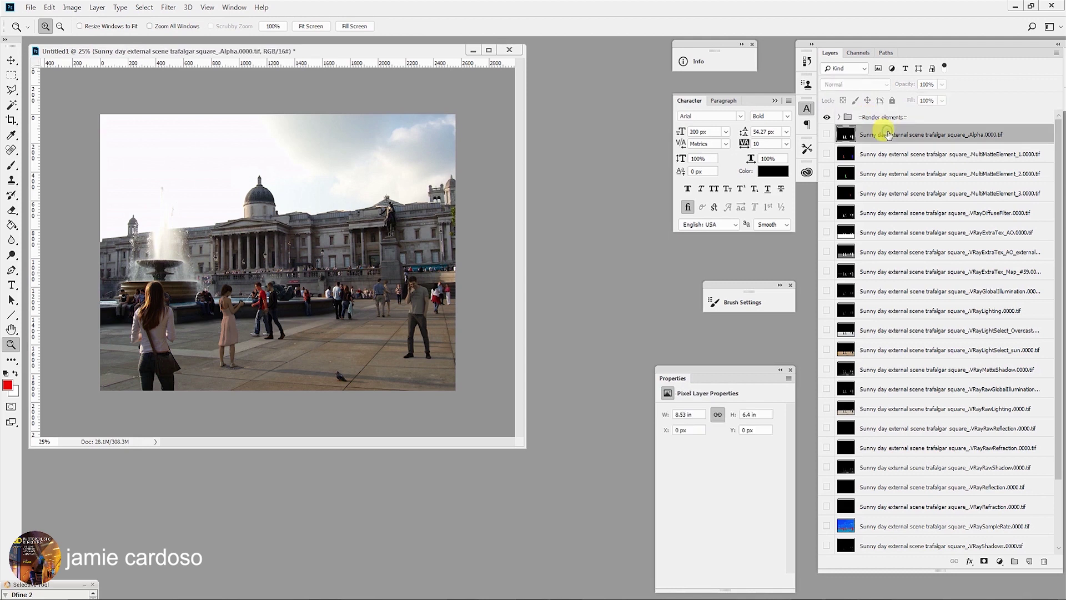
scroll(908, 357, down, 3)
scroll(928, 378, up, 3)
scroll(939, 371, down, 3)
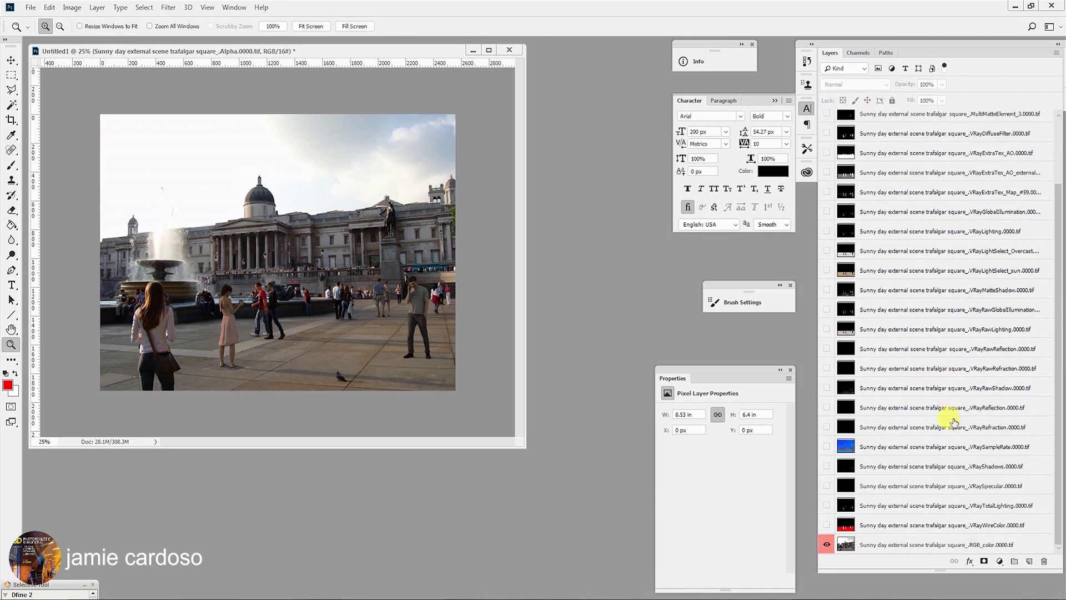
shift+click(937, 524)
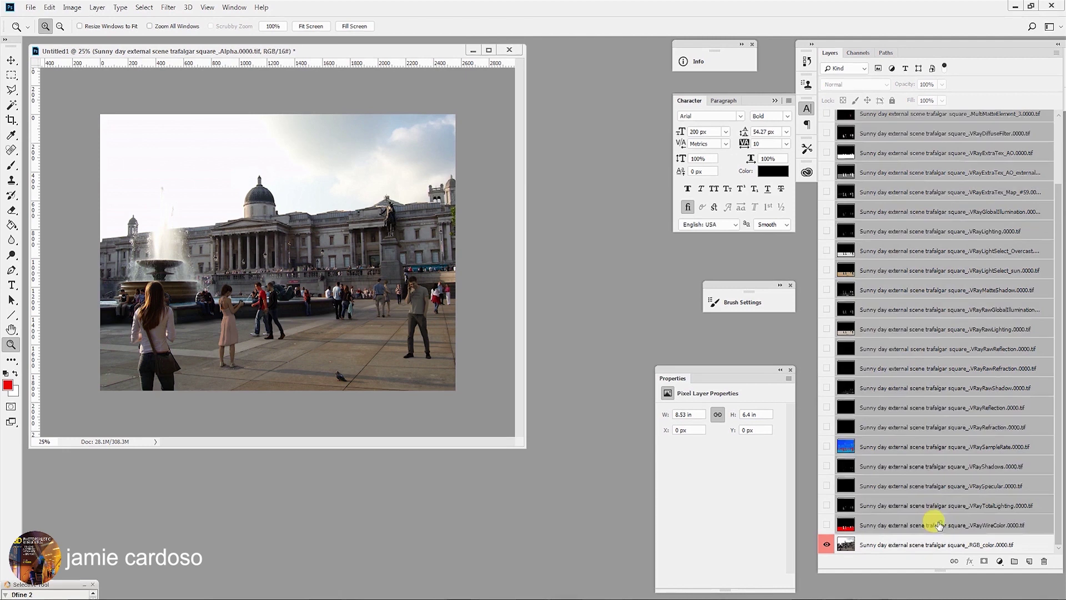
drag(937, 525, 897, 117)
click(895, 138)
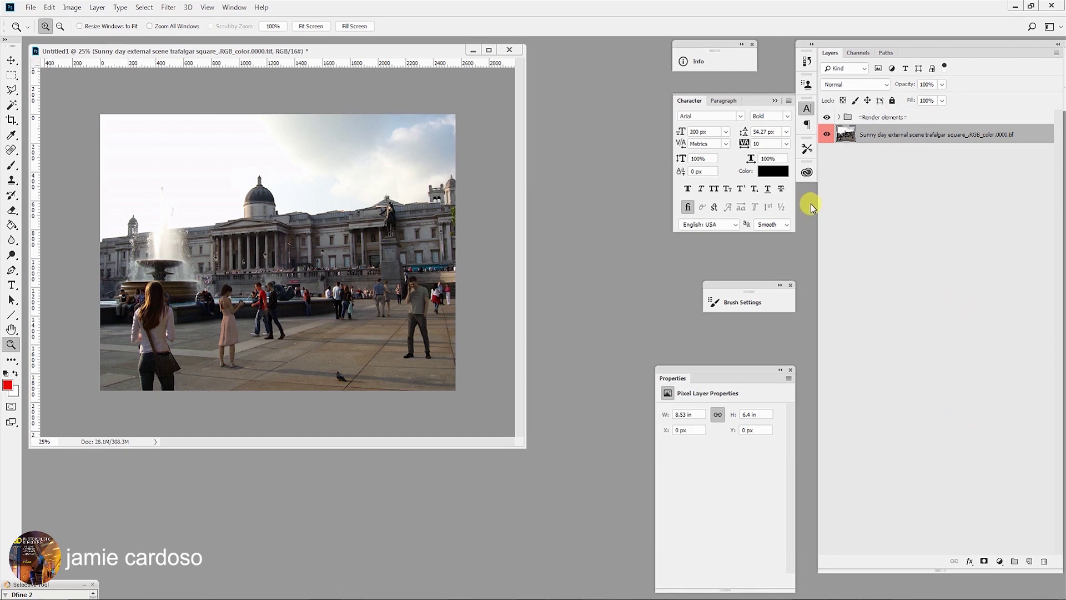
- Load the Alpha render element's white silhouettes as a selection from its RGB channel, and hide the Alpha layer again
click(210, 345)
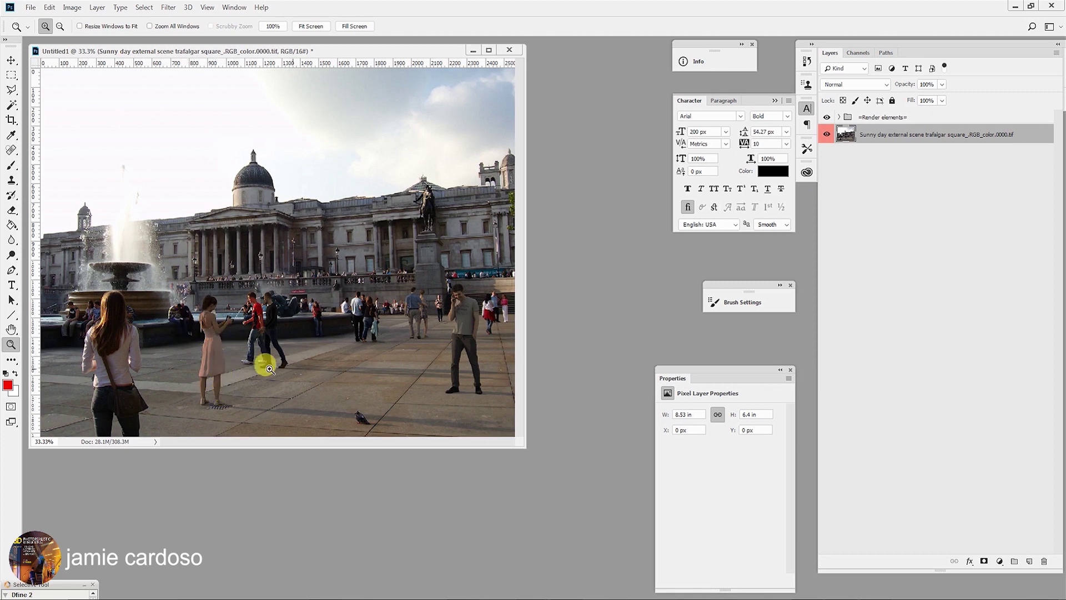
click(201, 371)
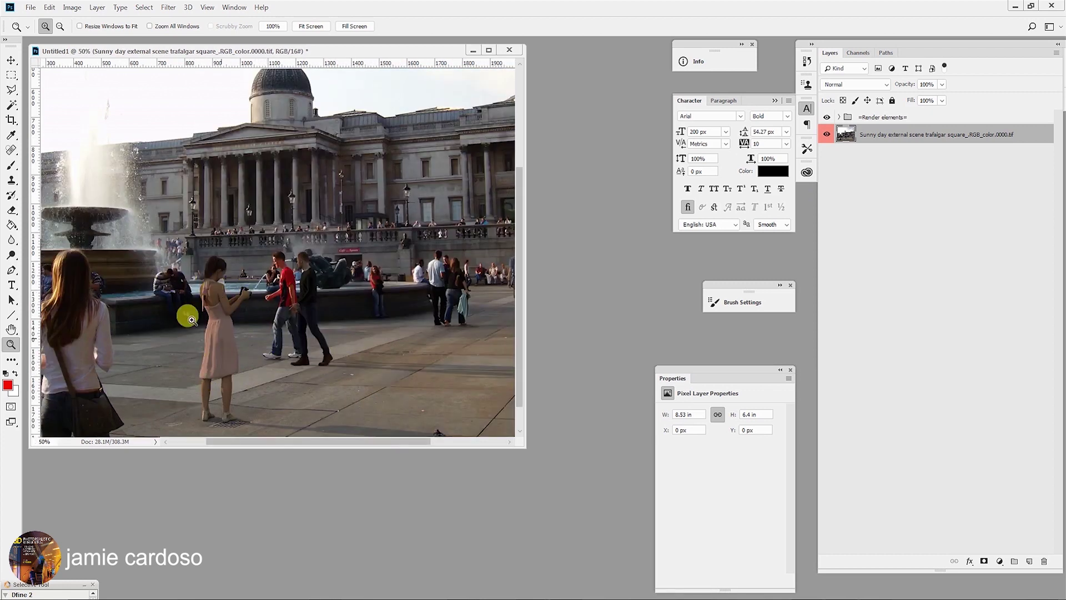
scroll(191, 316, down, 2)
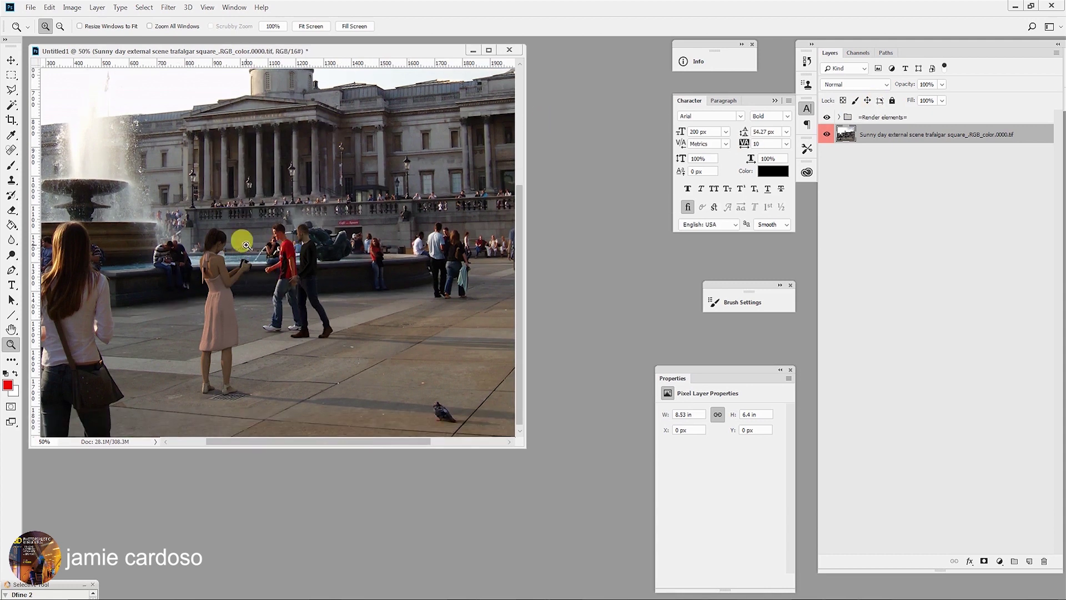
click(840, 118)
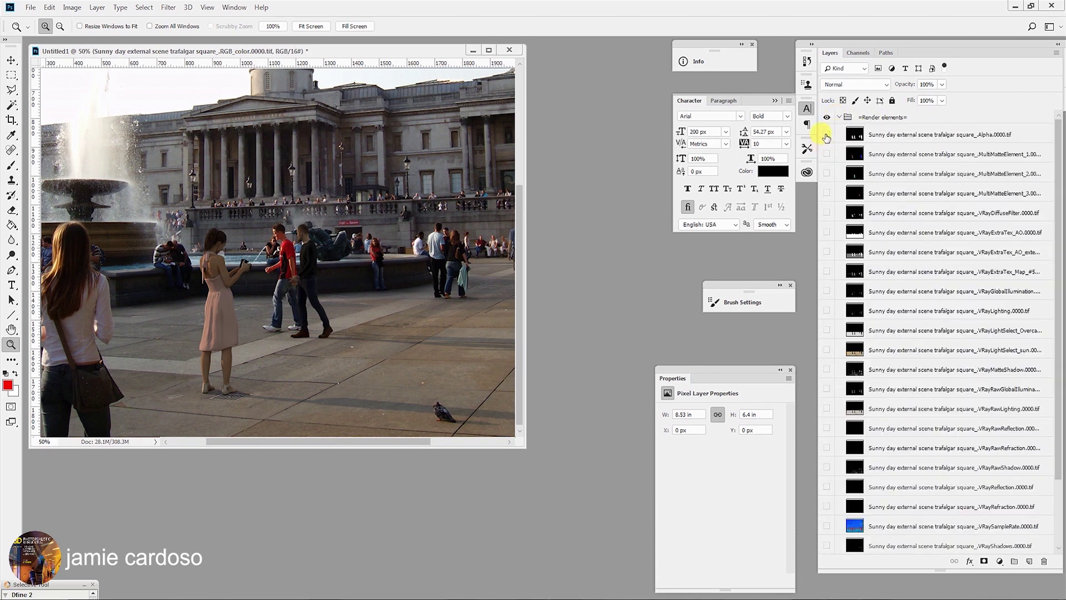
click(827, 135)
click(854, 135)
click(858, 53)
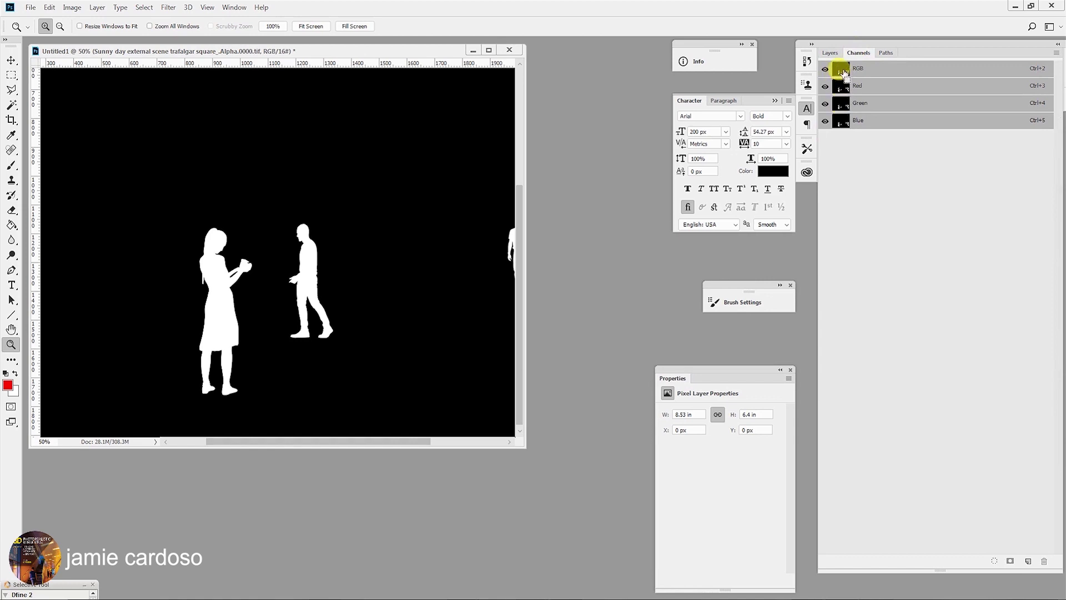
ctrl+click(842, 71)
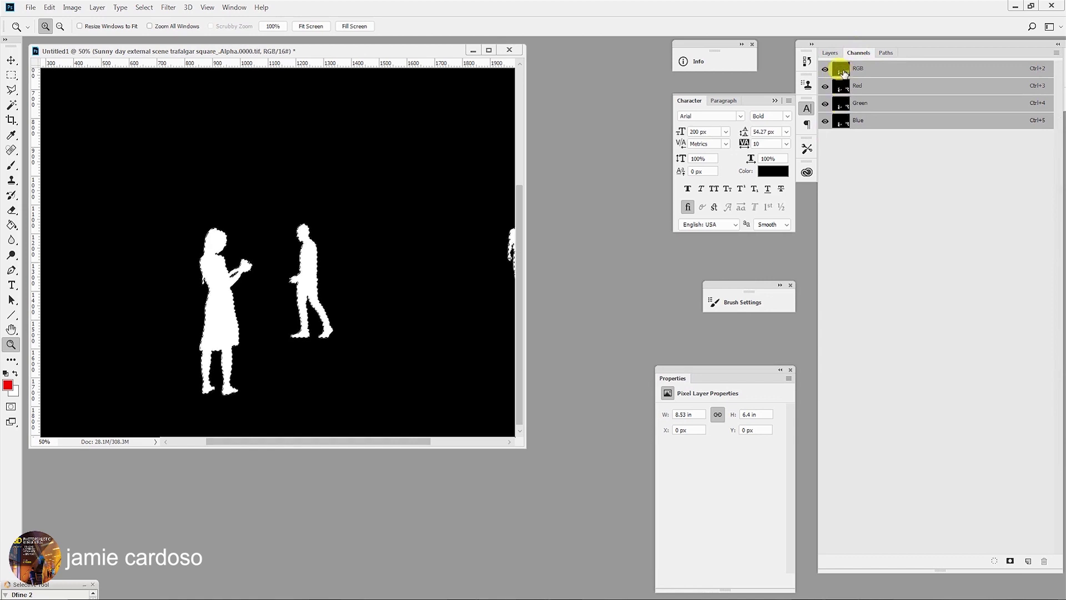
click(830, 53)
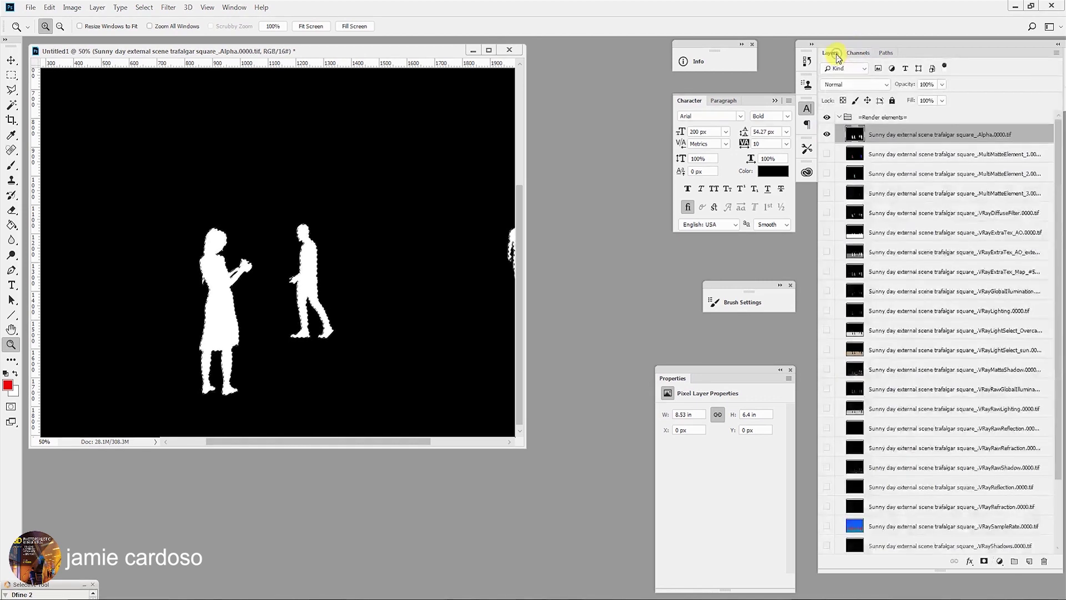
click(827, 135)
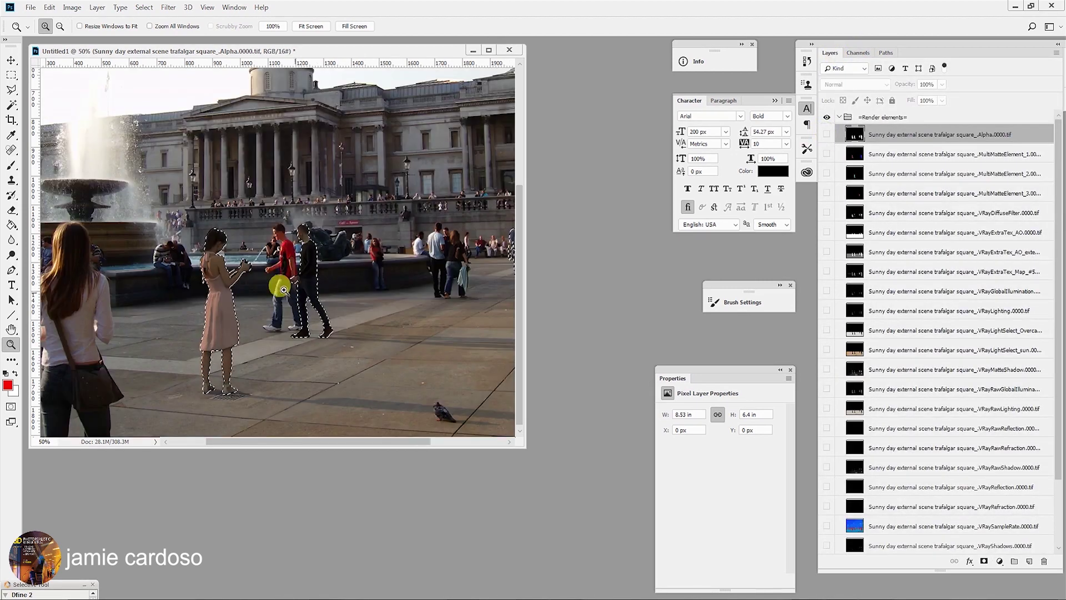
- Subtract the walking man, the distant couple and the large standing man from the selection, keeping only the woman with the camera
click(15, 78)
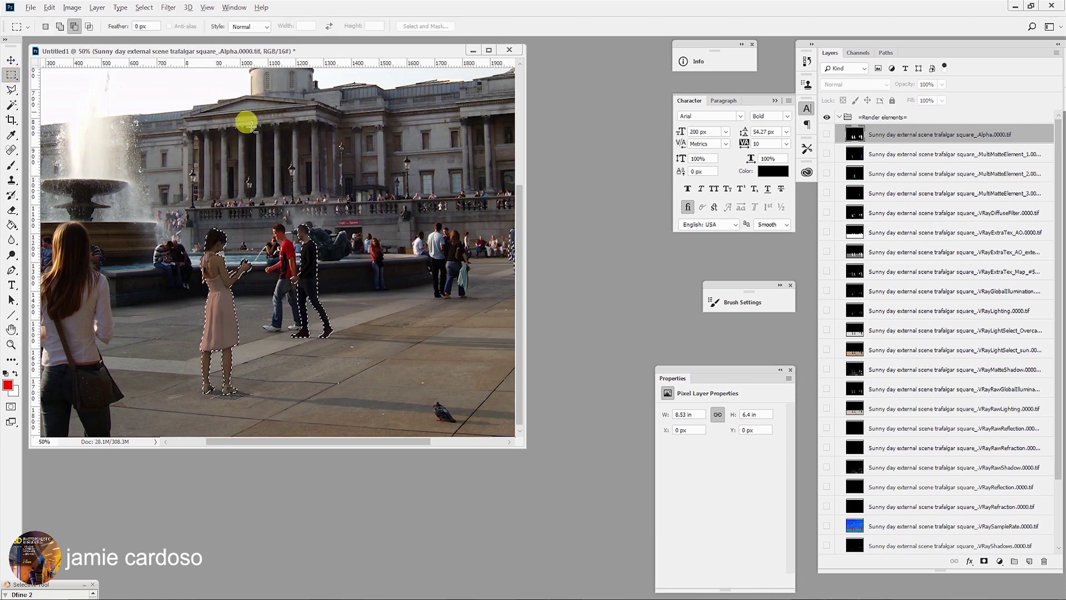
key(alt)
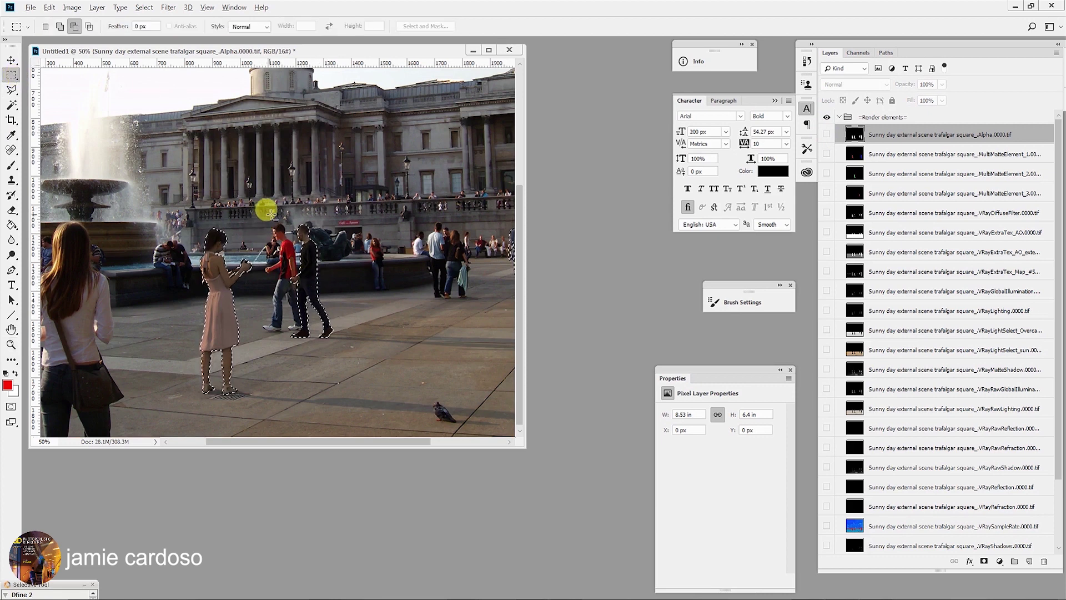
alt+drag(271, 213, 357, 369)
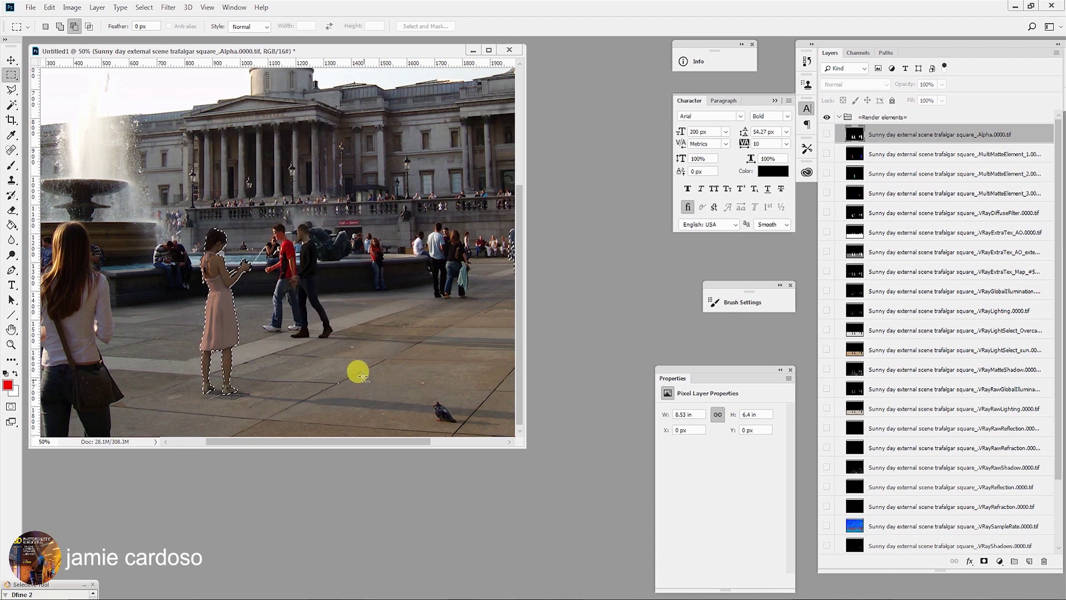
key(z)
alt+click(310, 279)
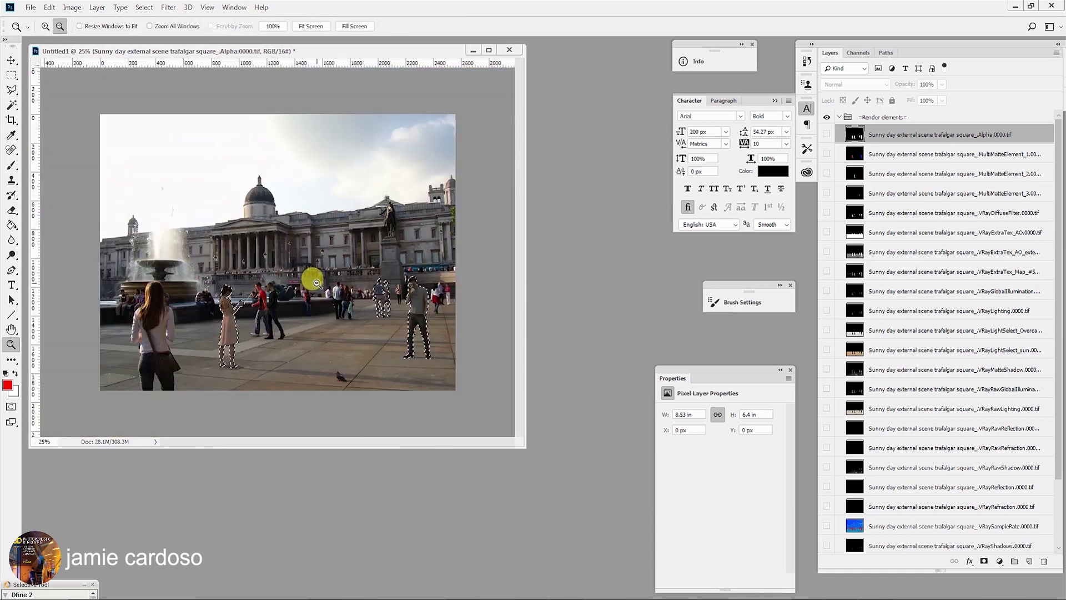
click(10, 76)
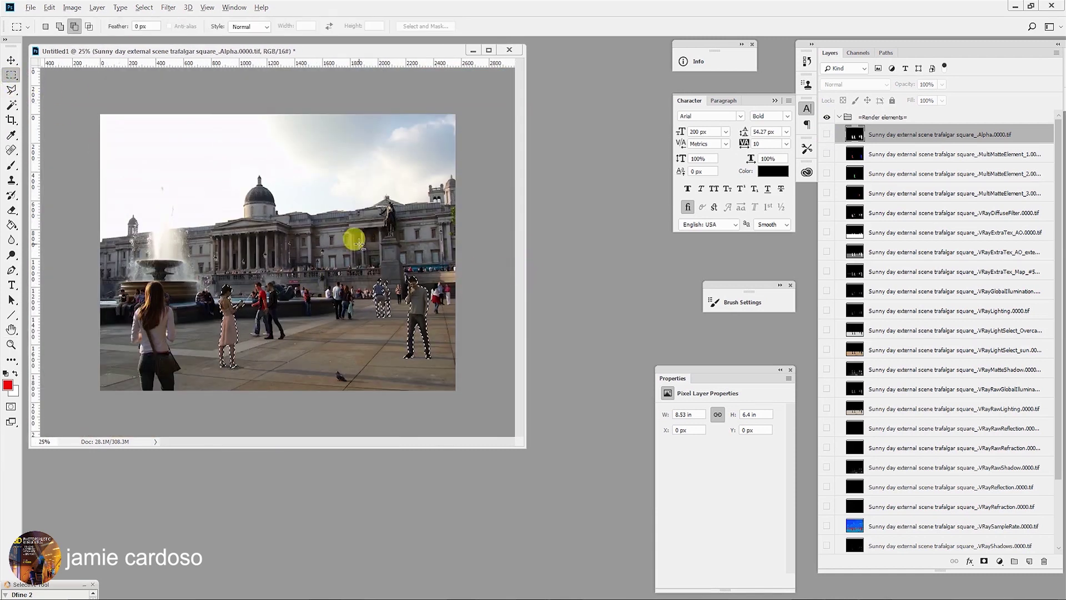
alt+drag(352, 238, 444, 381)
- Create a layer group directly above the RGB_color layer and mask it with the selection of the woman with the camera
key(z)
click(173, 348)
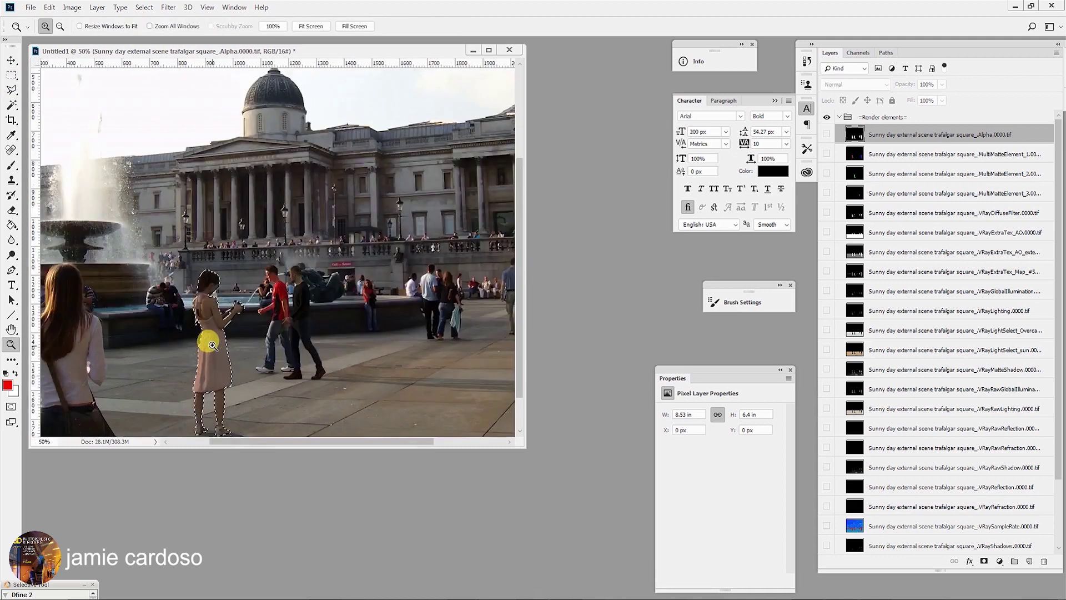
click(173, 349)
click(839, 117)
click(869, 136)
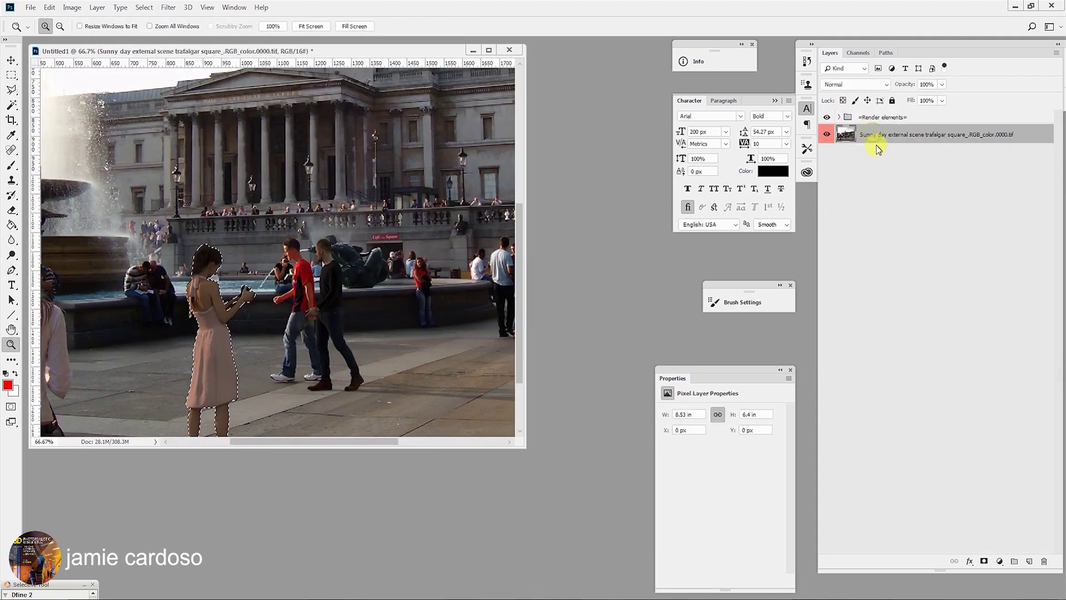
click(1015, 562)
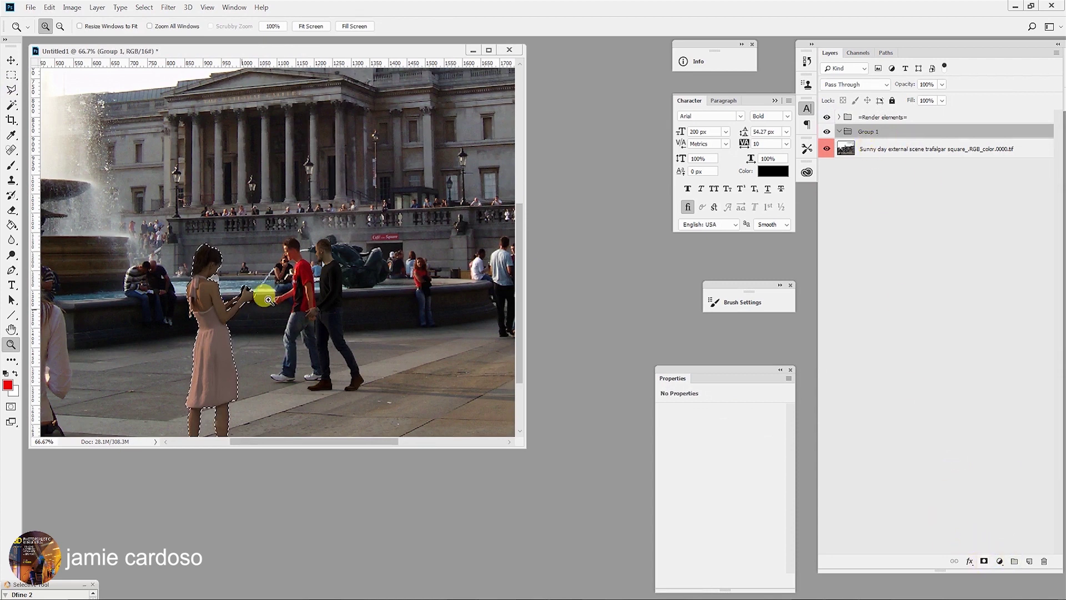
click(984, 561)
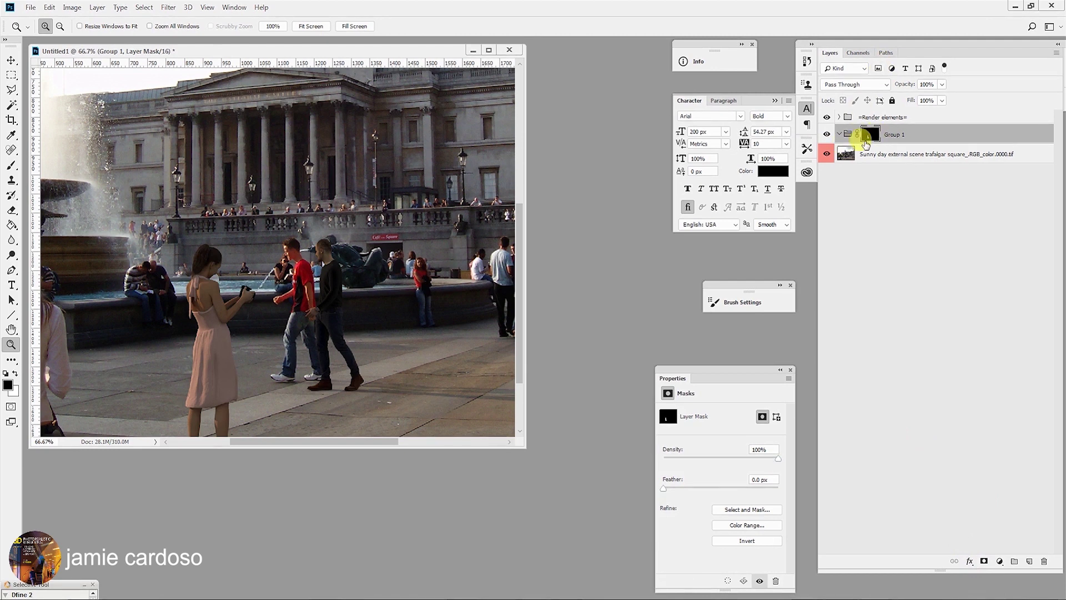
scroll(234, 325, down, 3)
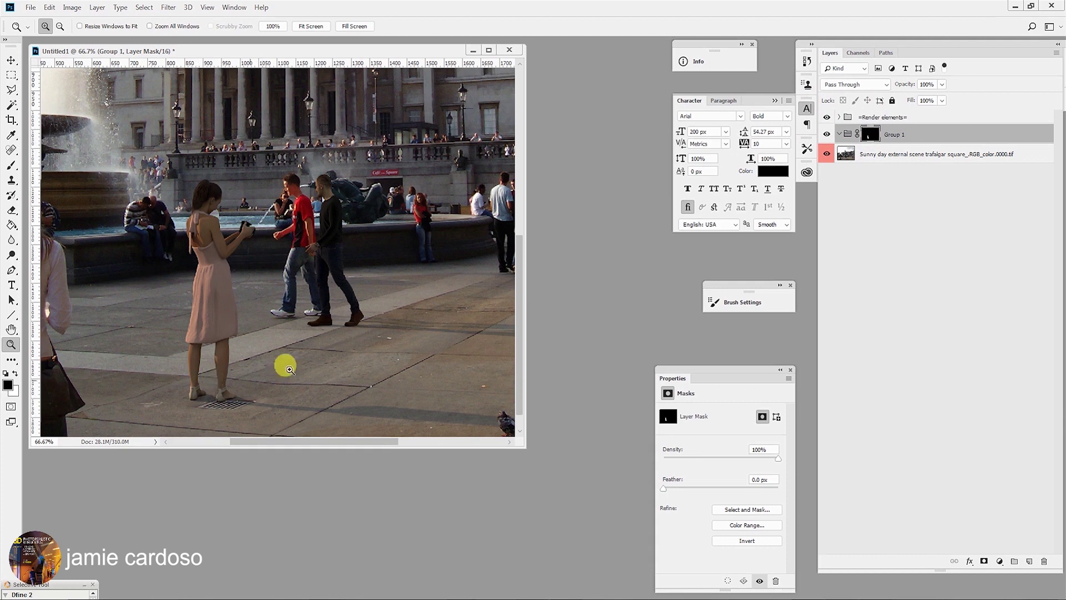
- Rename the new masked group as "=Girl with camera="
click(892, 136)
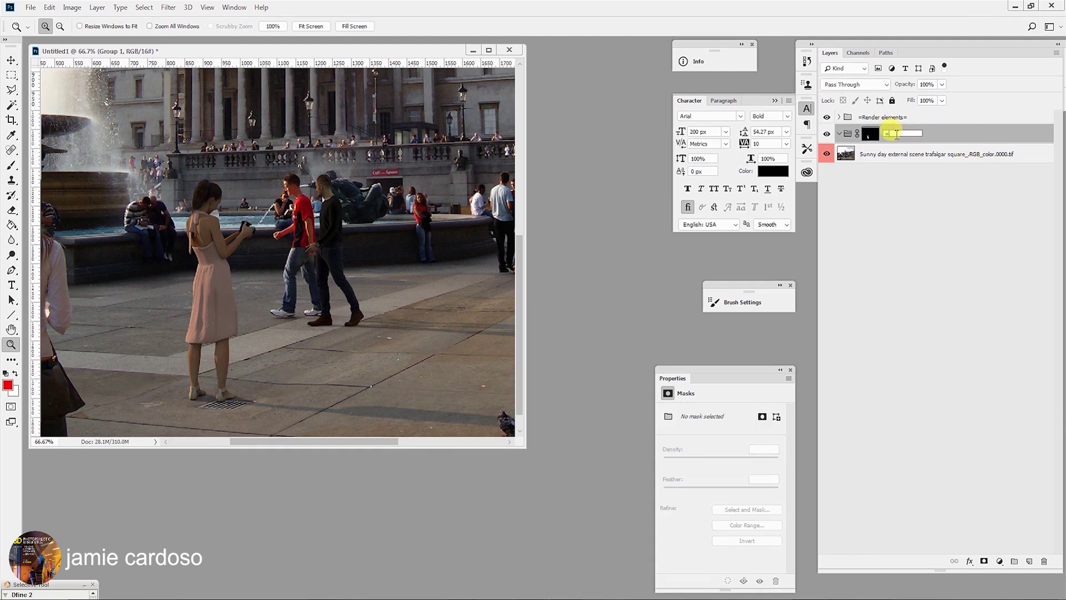
text(=Girl with camera=)
key(Return)
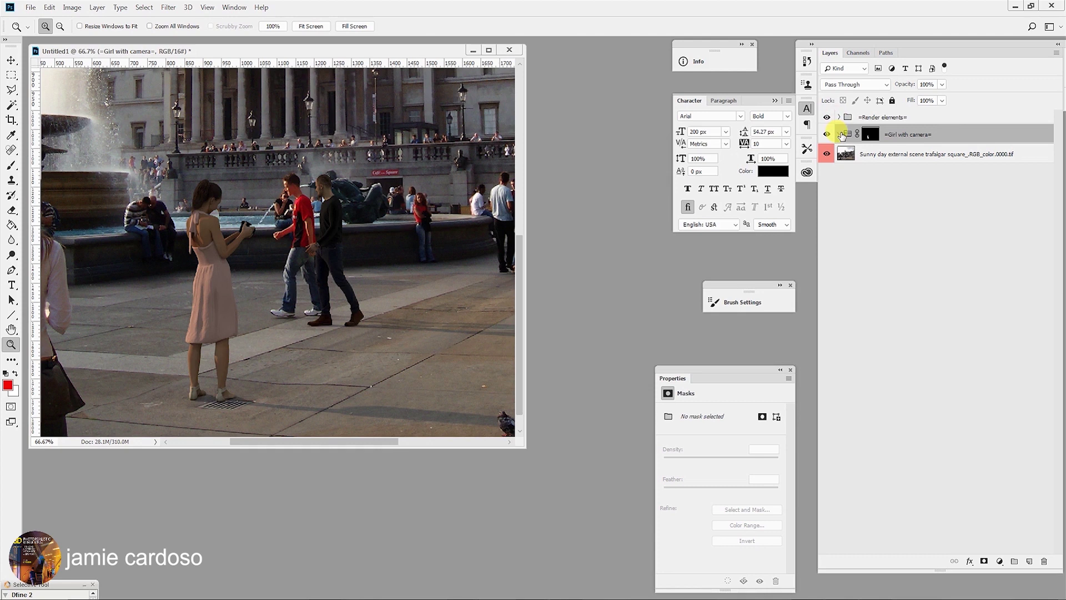
- Show the Alpha layer in the =Render elements= group and load its RGB channel as a selection
click(839, 116)
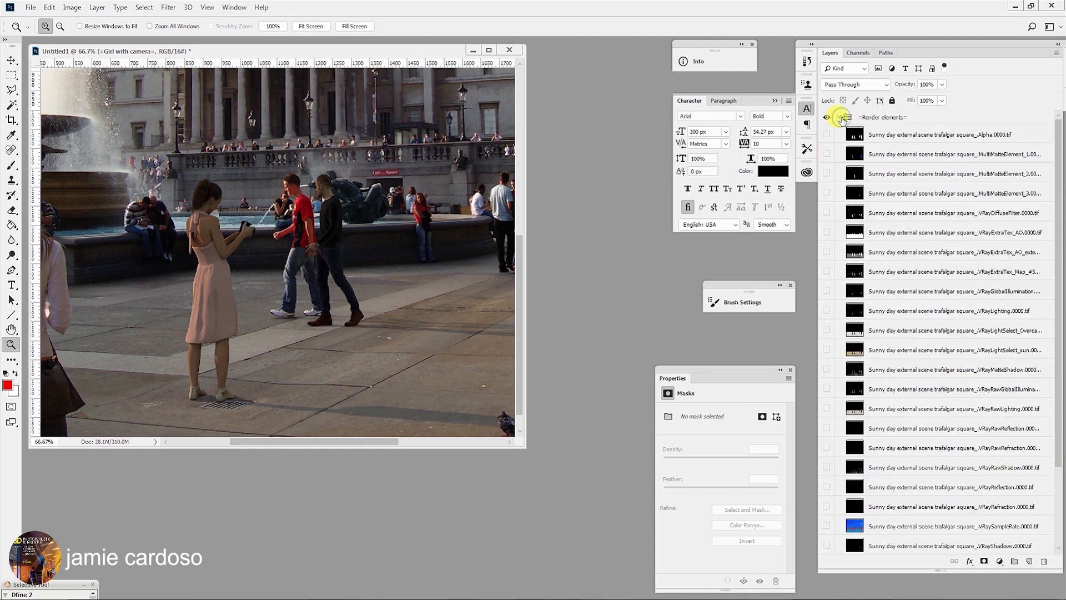
click(828, 135)
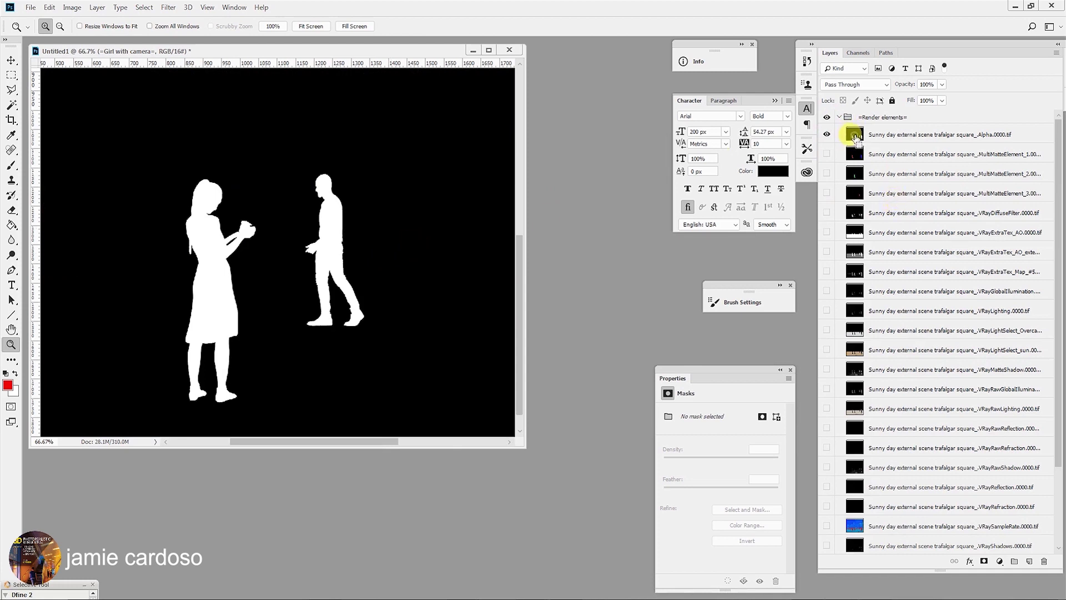
click(859, 53)
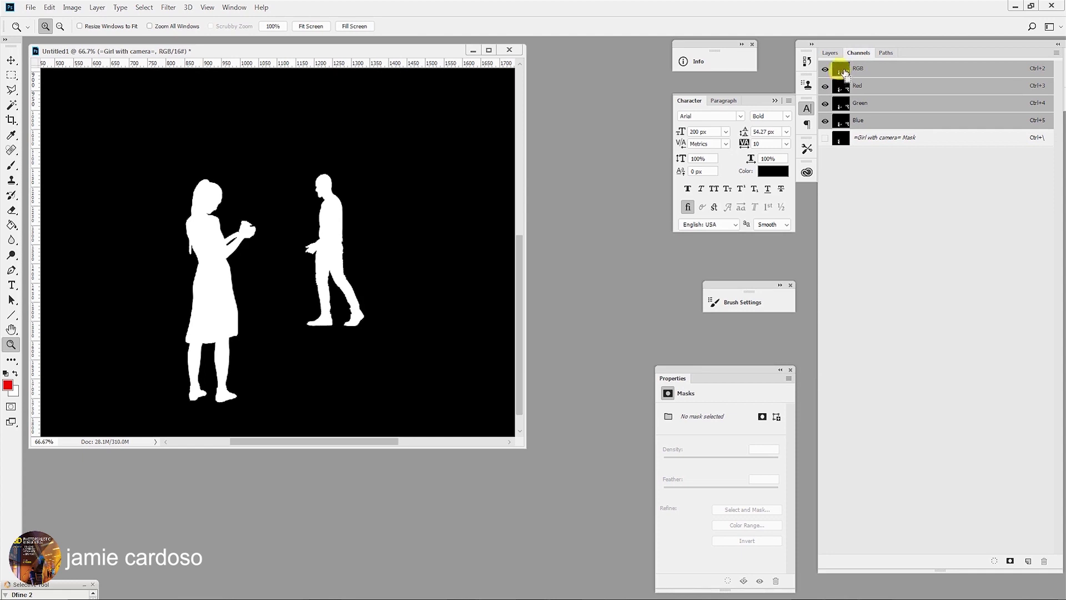
ctrl+click(842, 70)
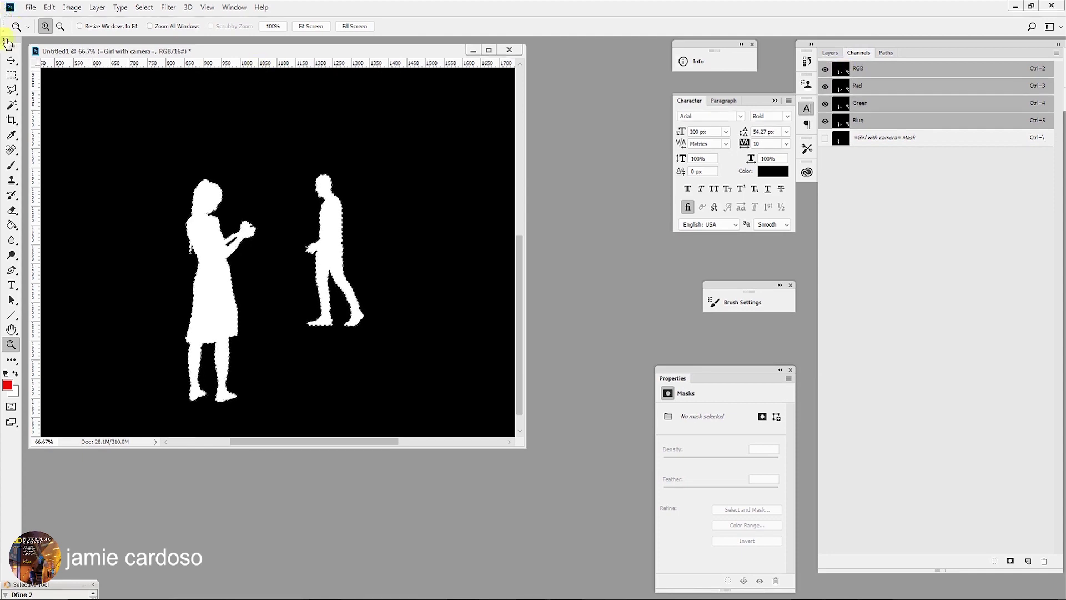
- Subtract the woman with the camera and the large standing man from the Alpha selection, keeping the walking man selected
click(11, 76)
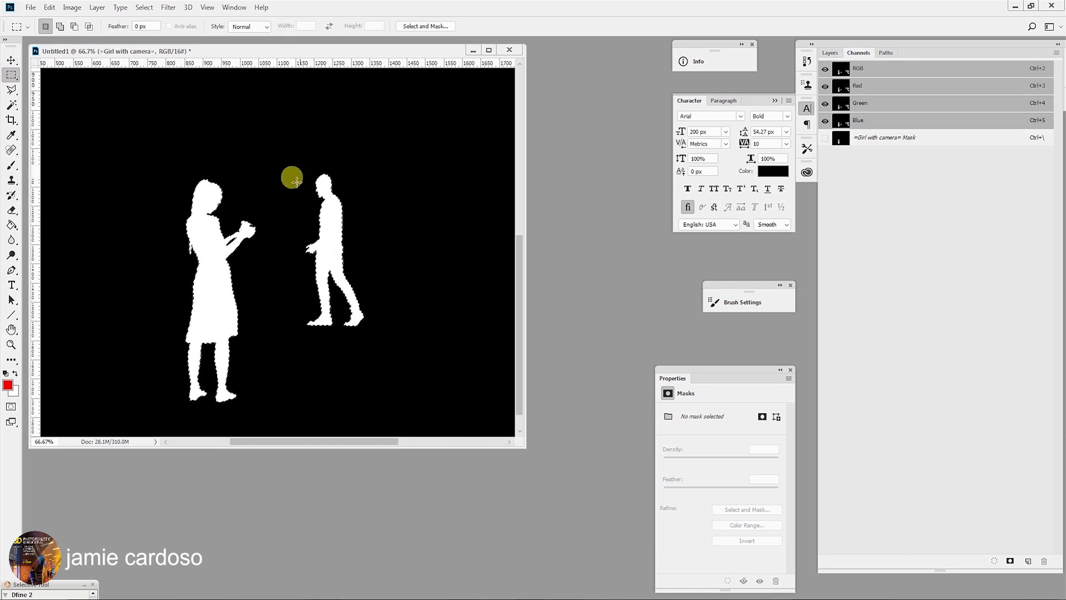
alt+drag(121, 153, 258, 435)
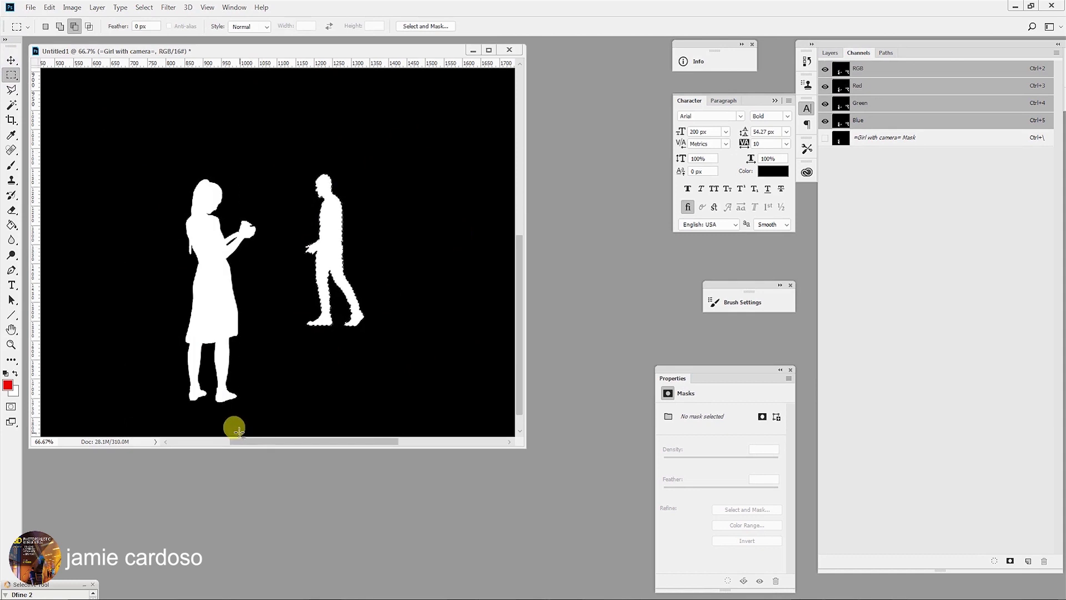
key(z)
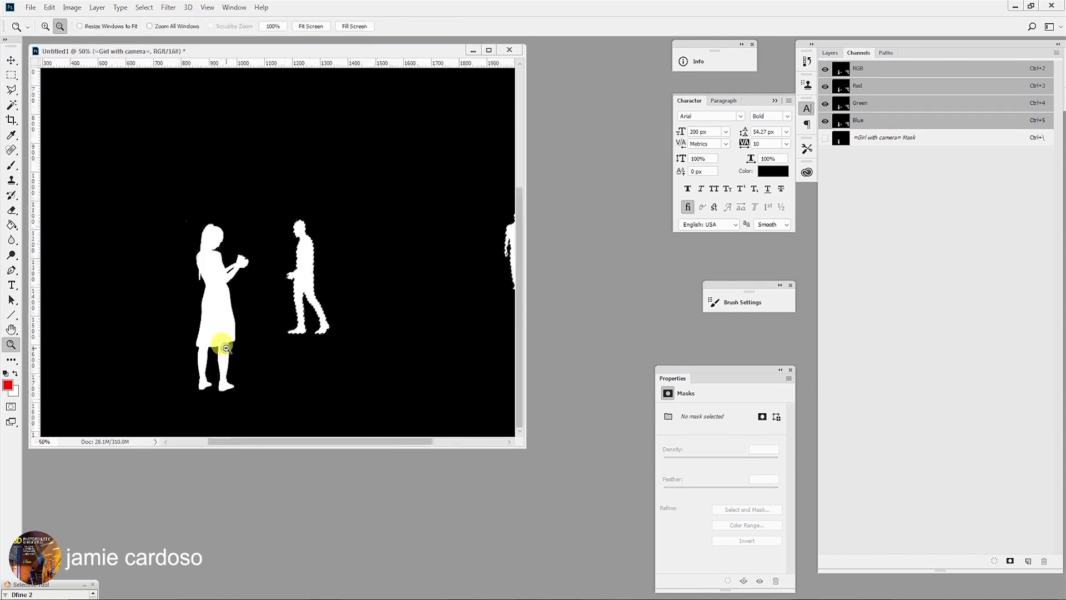
alt+click(219, 348)
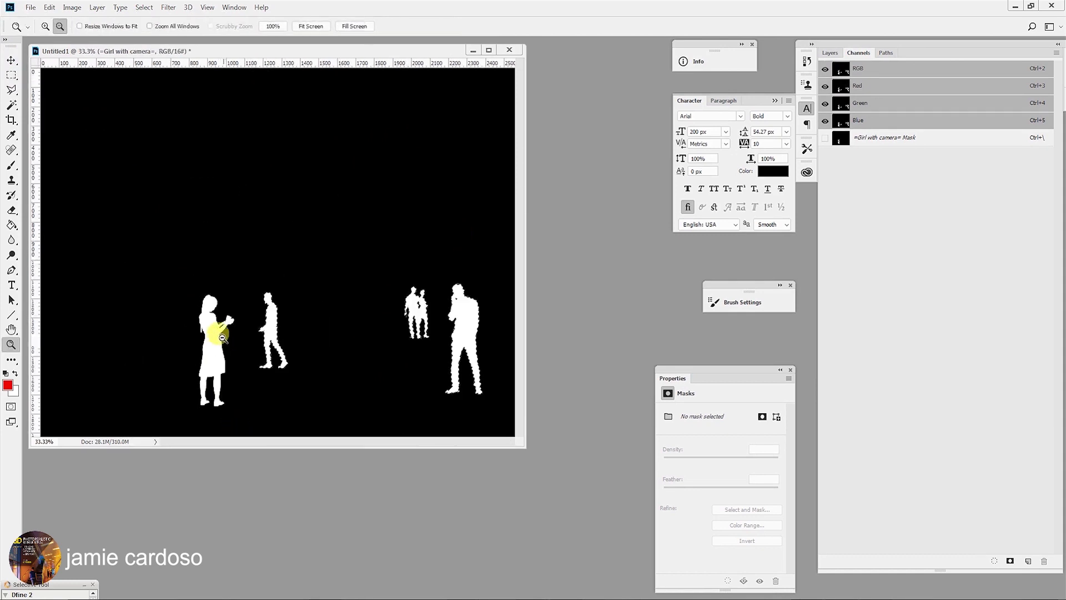
click(11, 74)
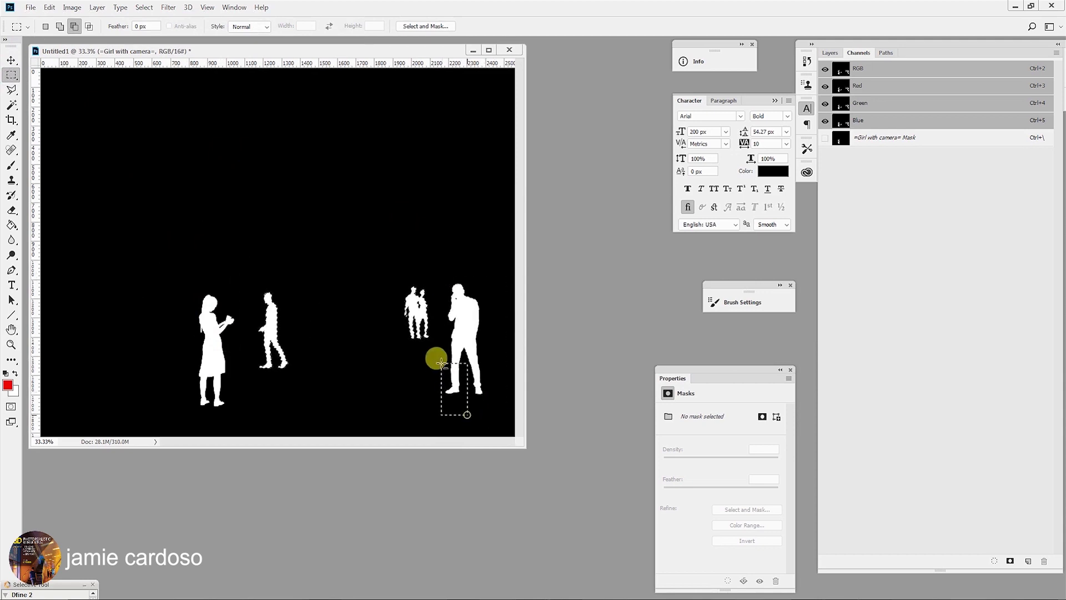
key(z)
click(258, 330)
click(257, 330)
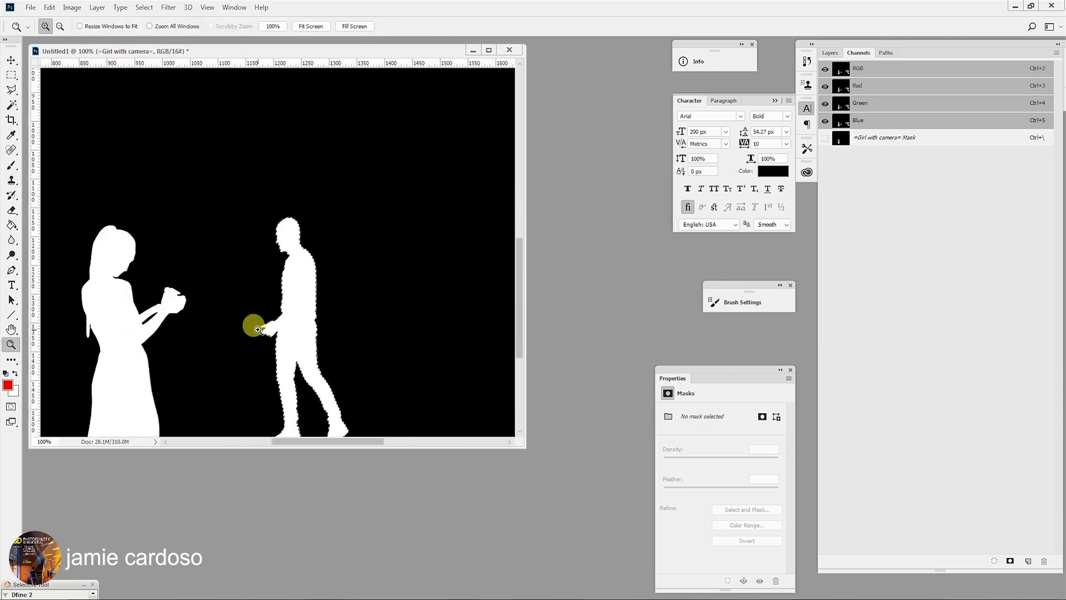
- Create a layer group directly above the RGB_color layer and mask it with the selection of the walking man
click(830, 53)
alt+click(229, 266)
click(297, 305)
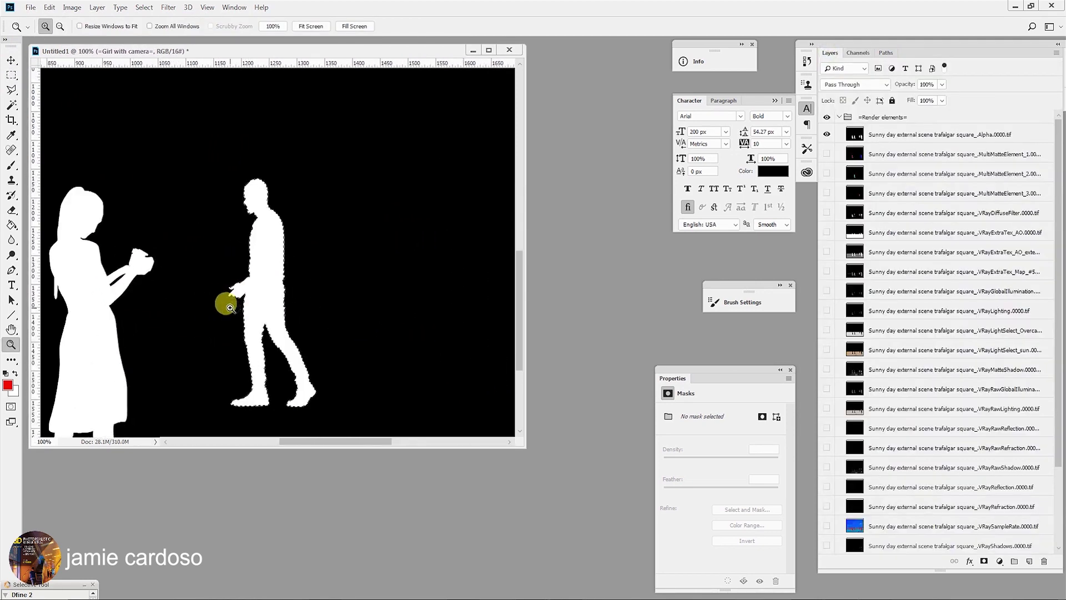
click(839, 116)
click(890, 159)
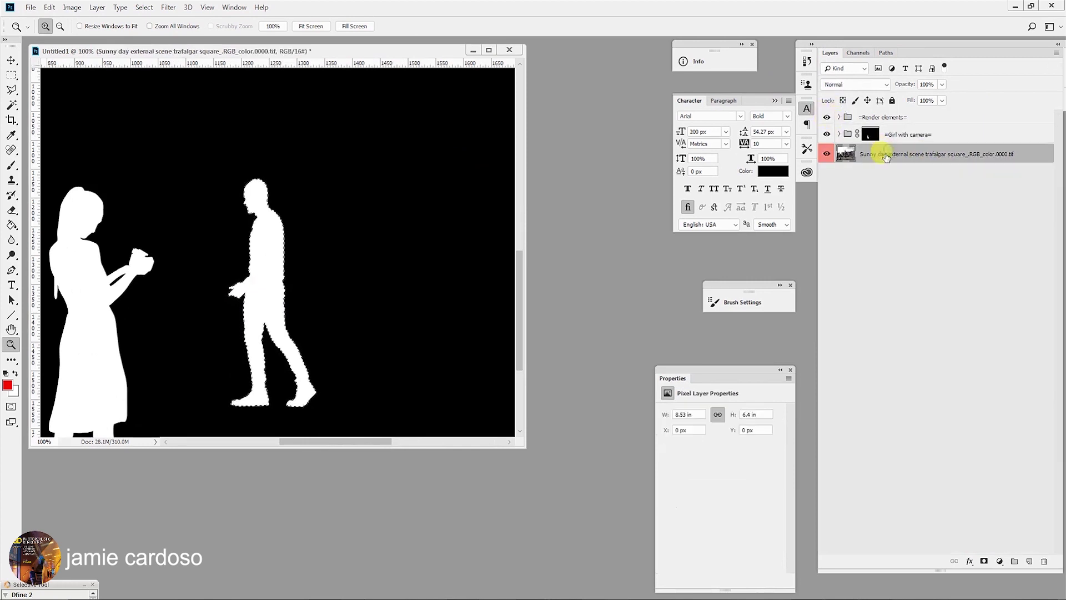
click(1015, 562)
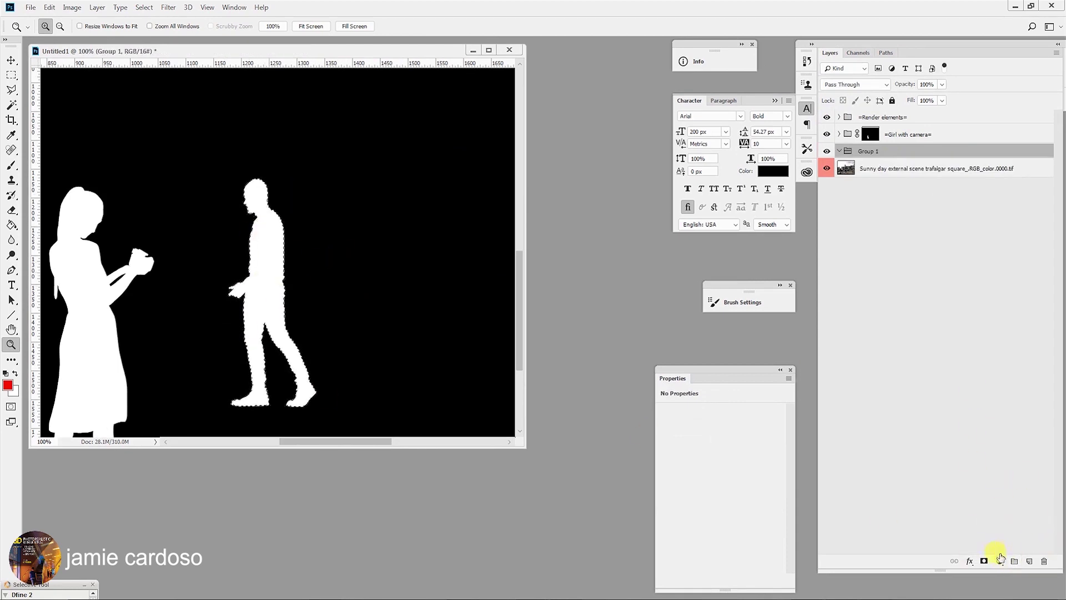
click(984, 562)
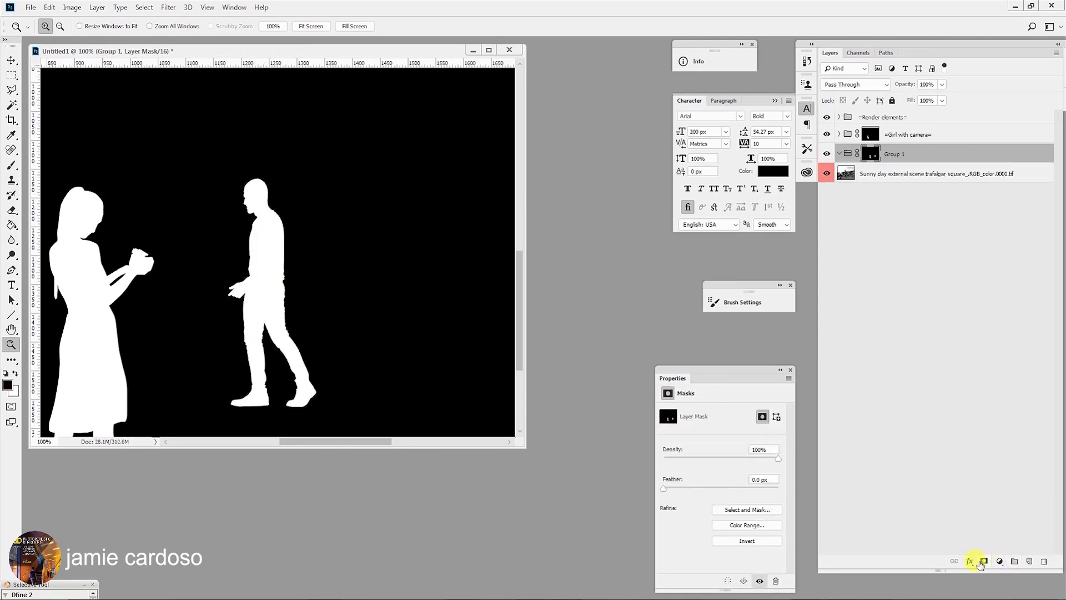
- Rename the new masked group as "=Man walking="
double_click(893, 155)
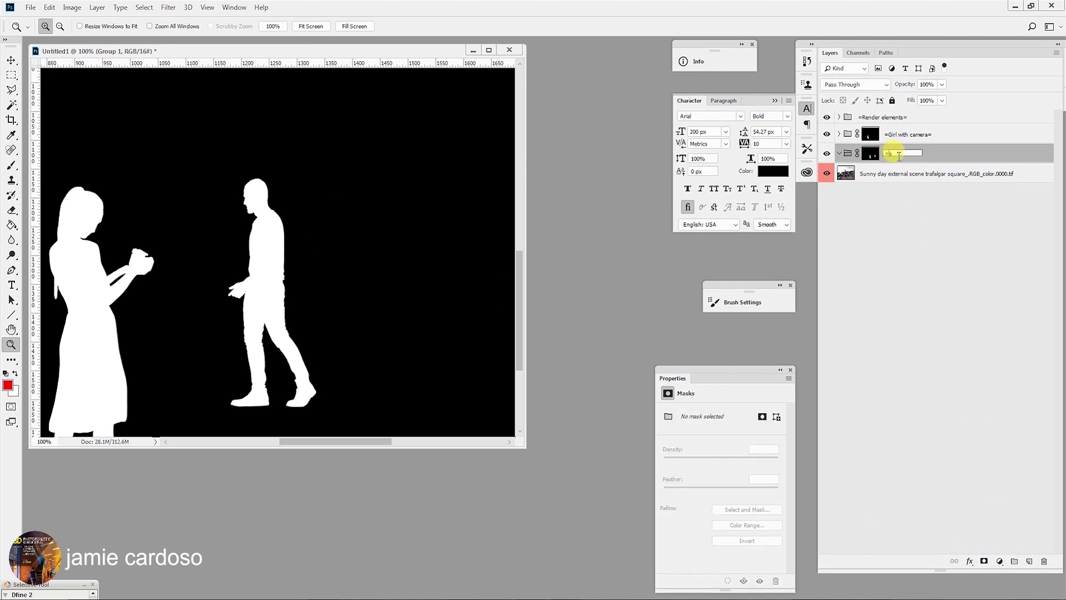
text(=Man walking=)
key(Return)
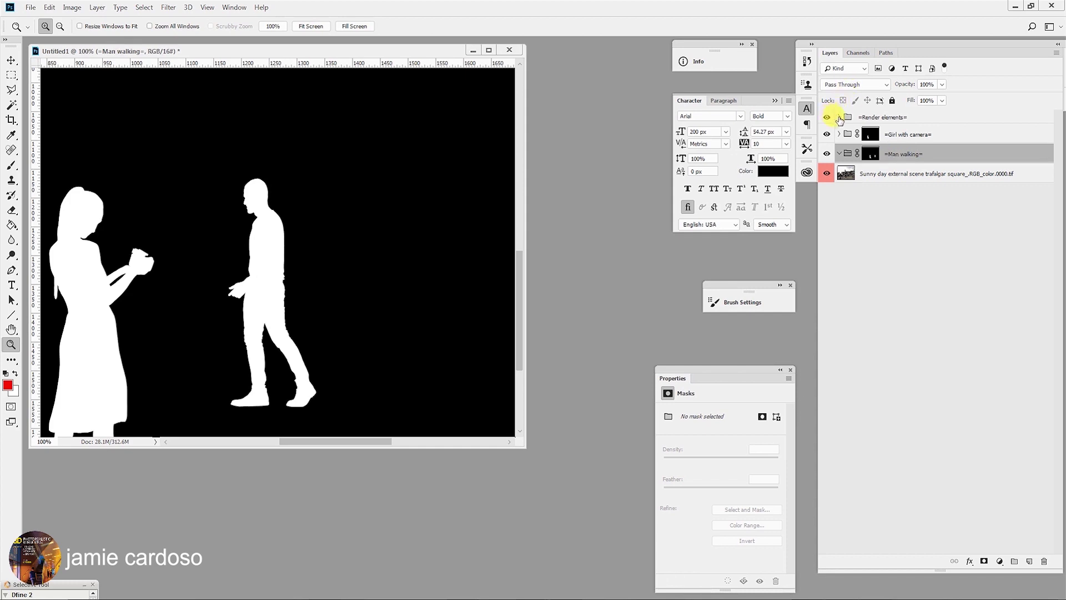
- Load the RGB channel as a selection and subtract the woman, the walking man and the distant couple, keeping only the large standing man
click(859, 53)
alt+click(345, 288)
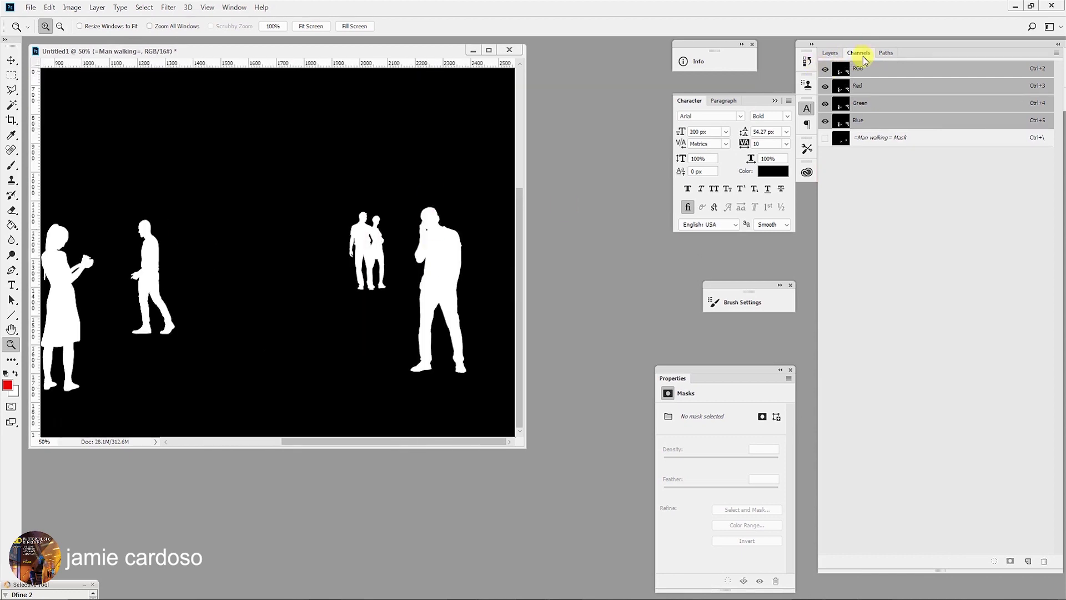
ctrl+click(842, 70)
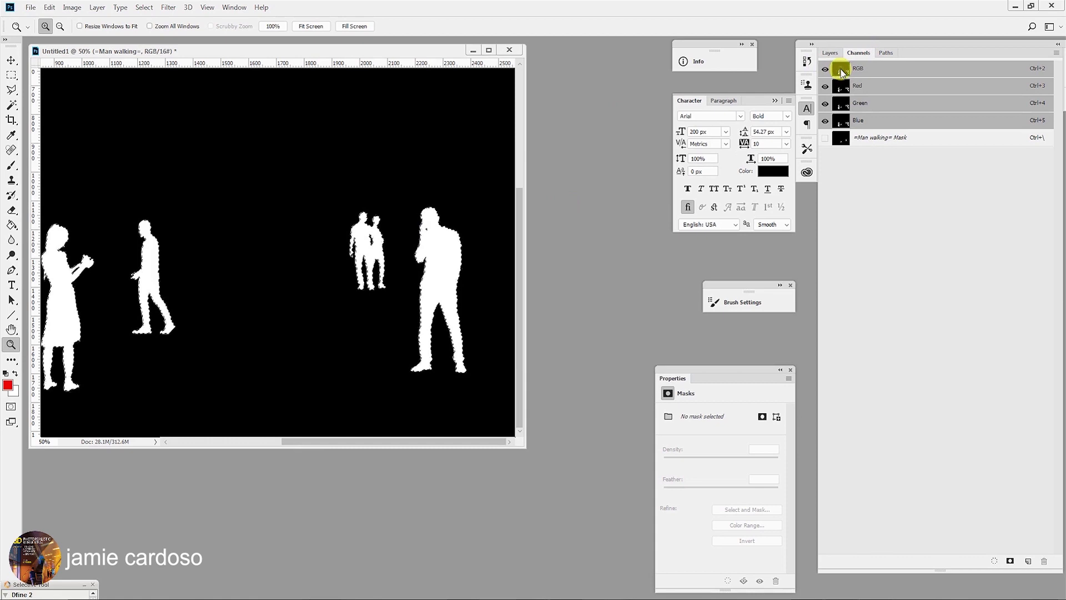
click(11, 76)
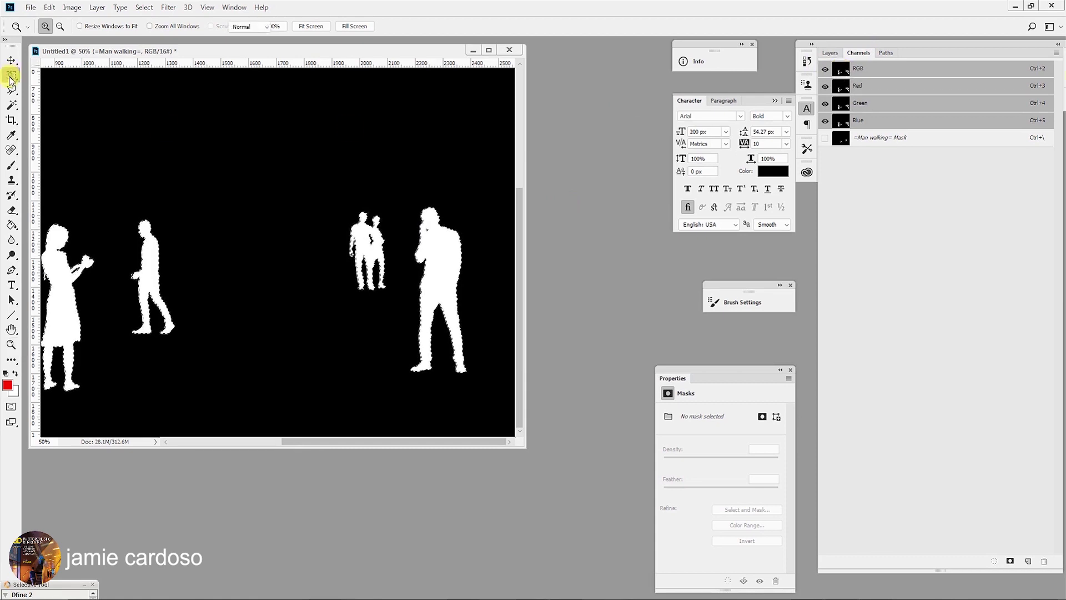
drag(243, 362, 158, 427)
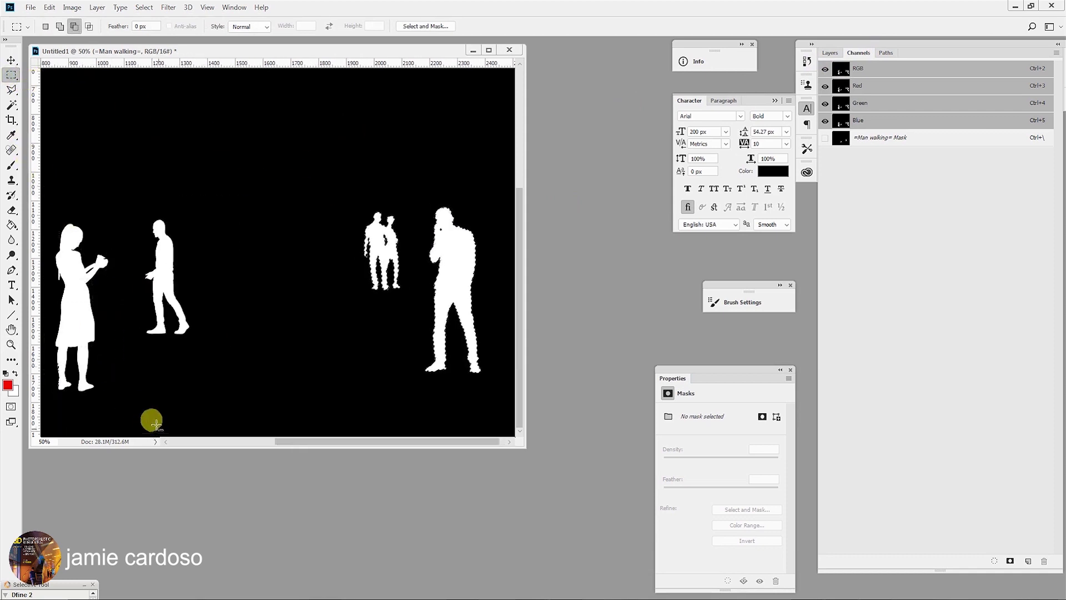
drag(336, 168, 409, 292)
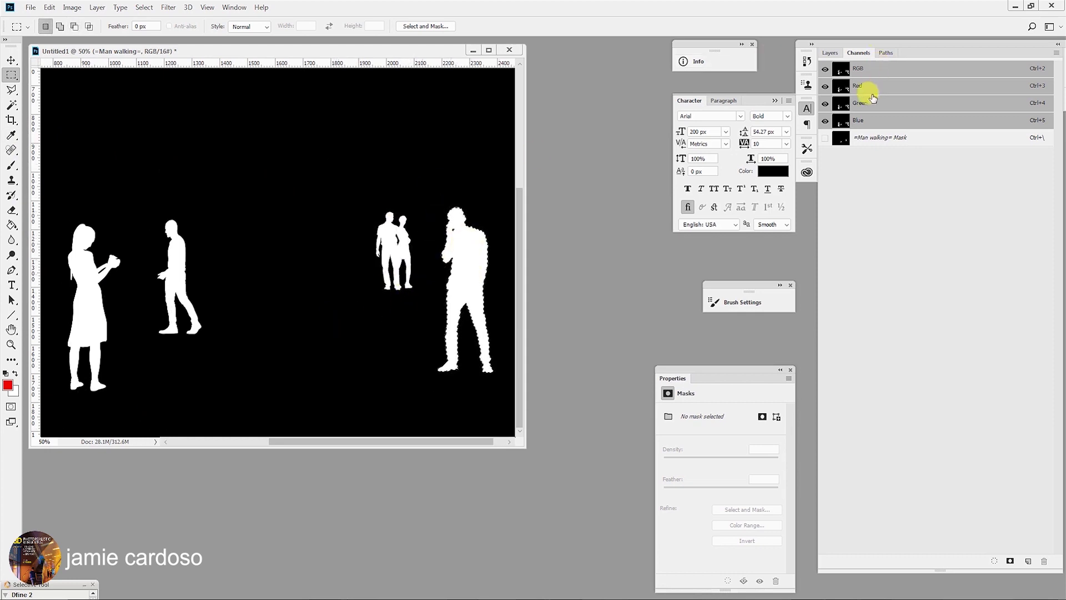
- Create a layer group between =Man walking= and the RGB_color layer and mask it with the selection of the large standing man
click(829, 54)
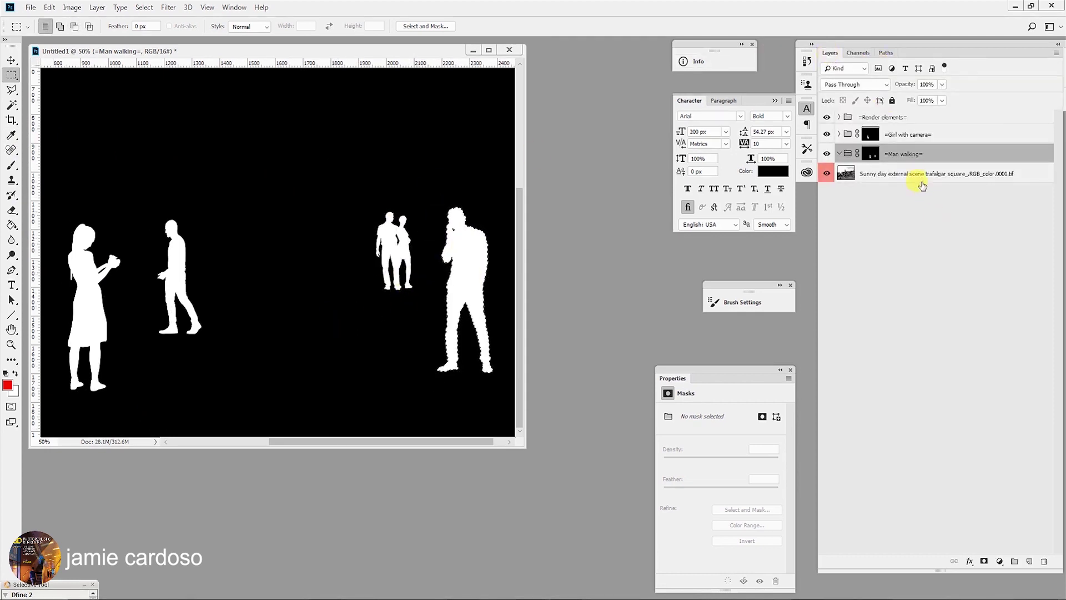
click(906, 173)
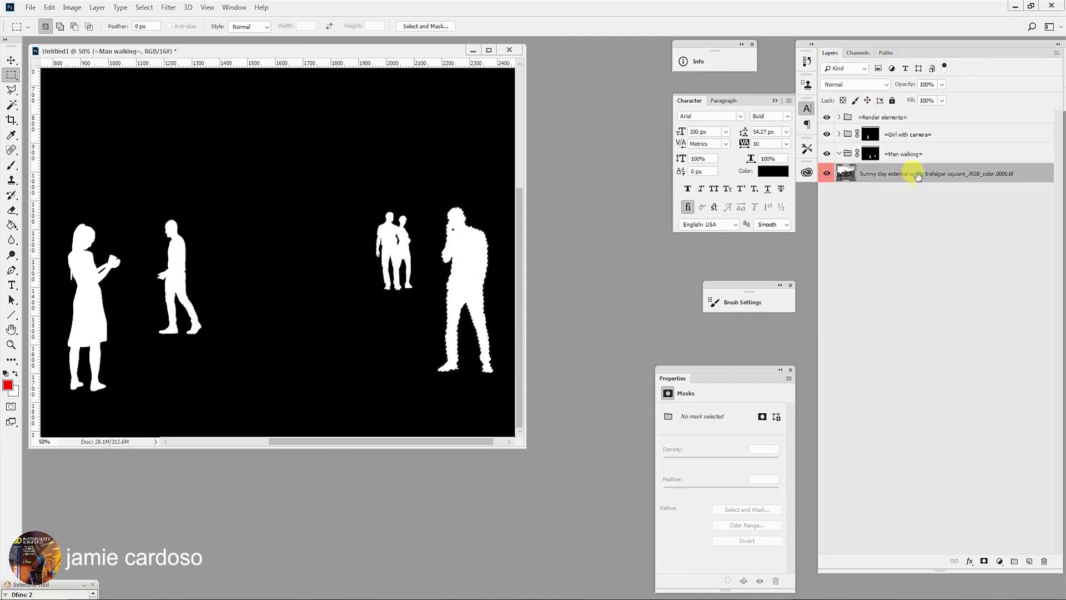
click(1014, 562)
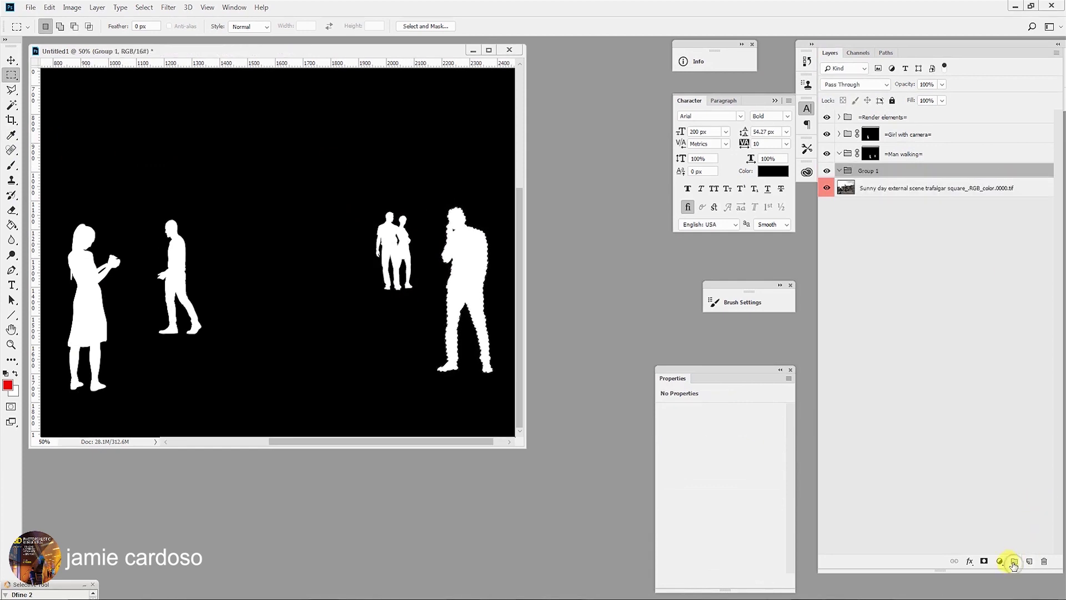
click(983, 562)
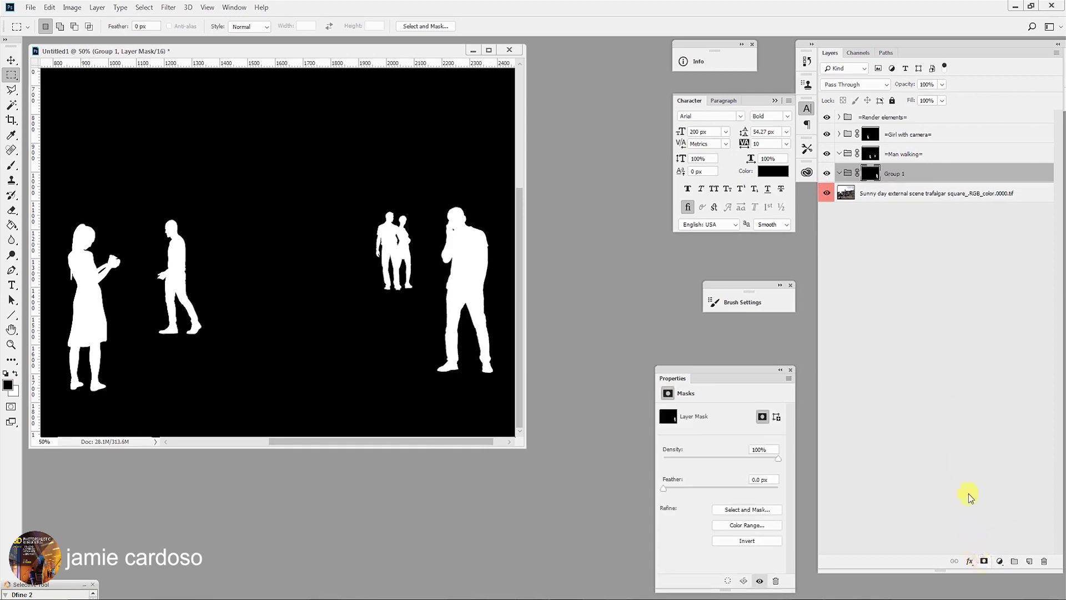